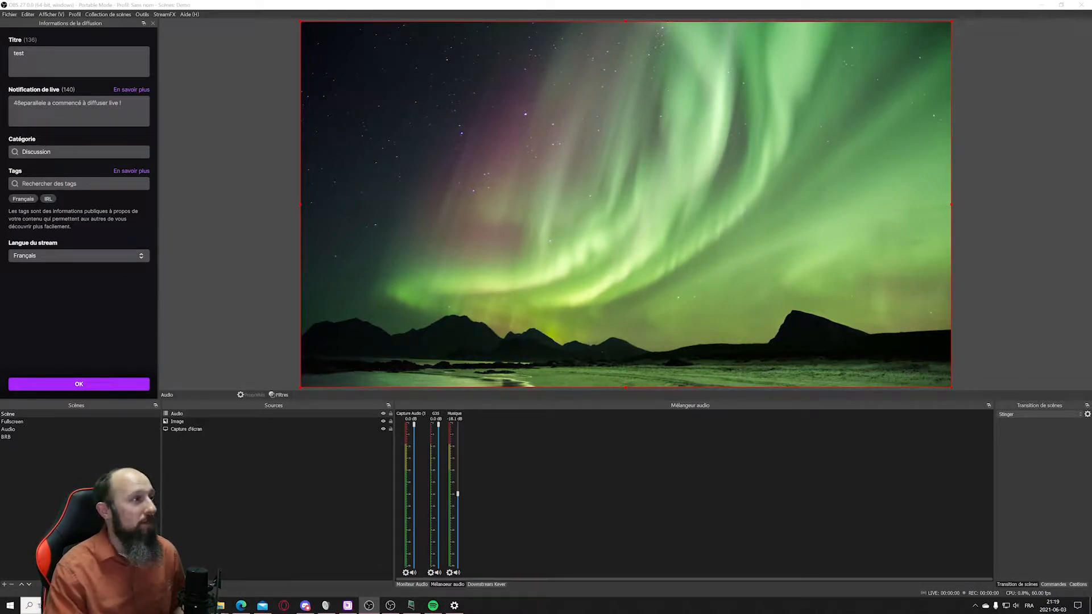
Switch to the Fullscreen scene and add a Stinger scene transition named "Paint".
left_click(70, 422)
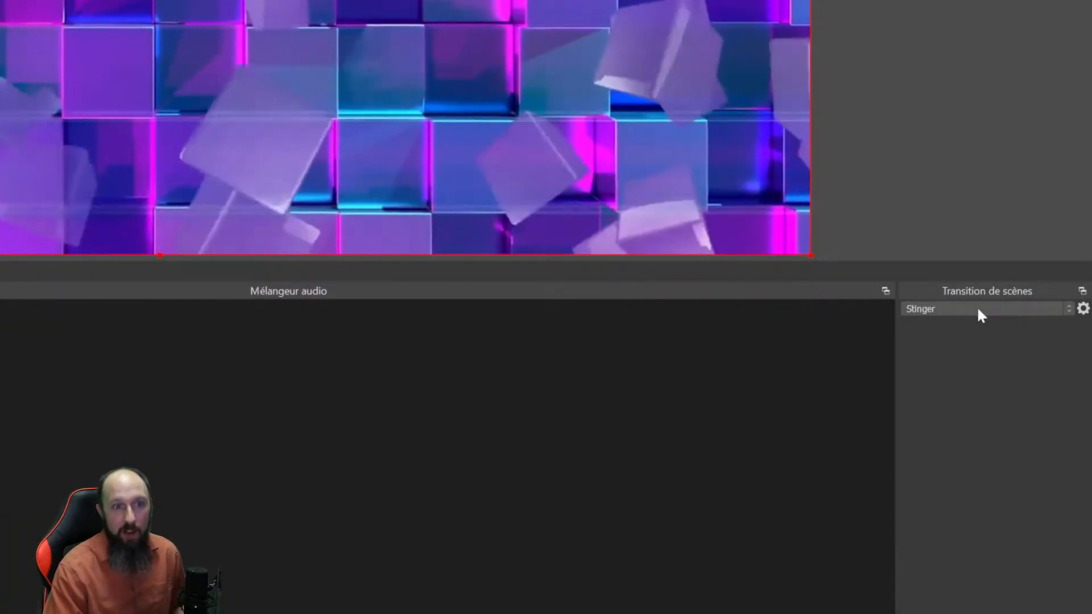
left_click(967, 308)
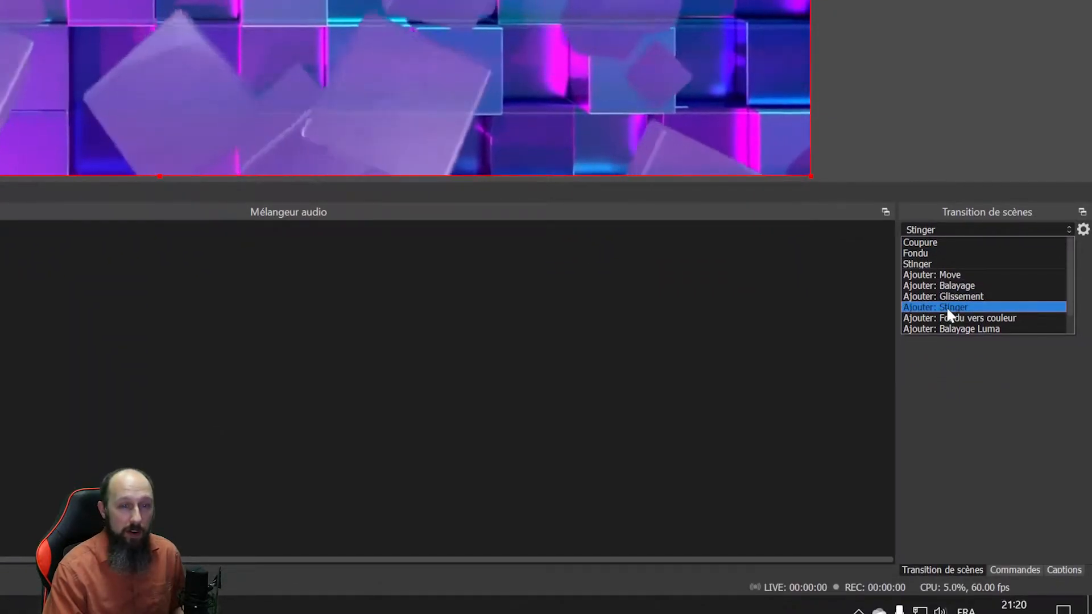
left_click(946, 306)
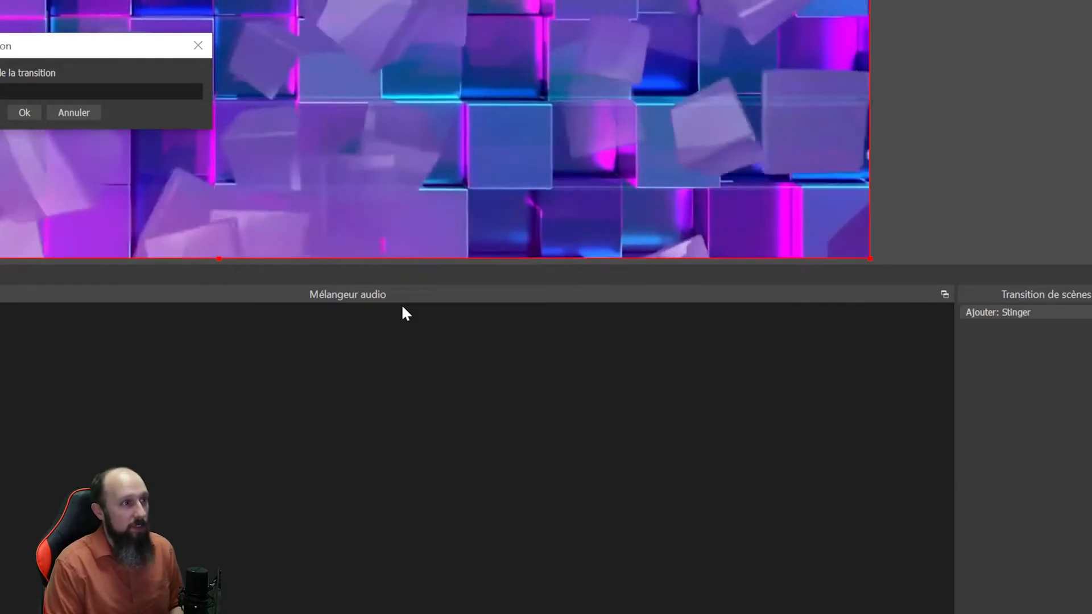
type("Paint")
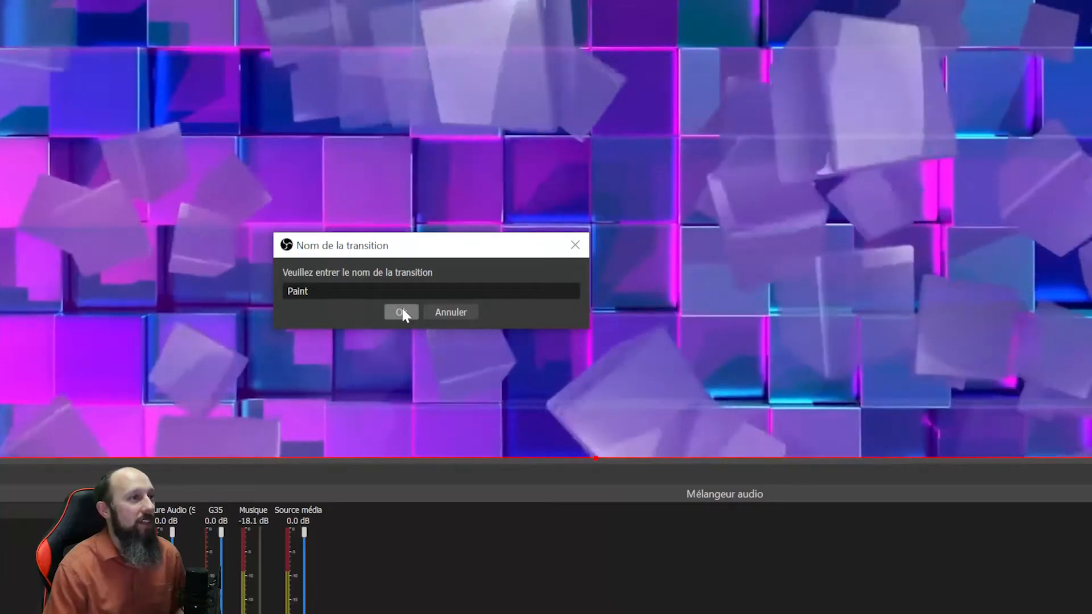
left_click(403, 311)
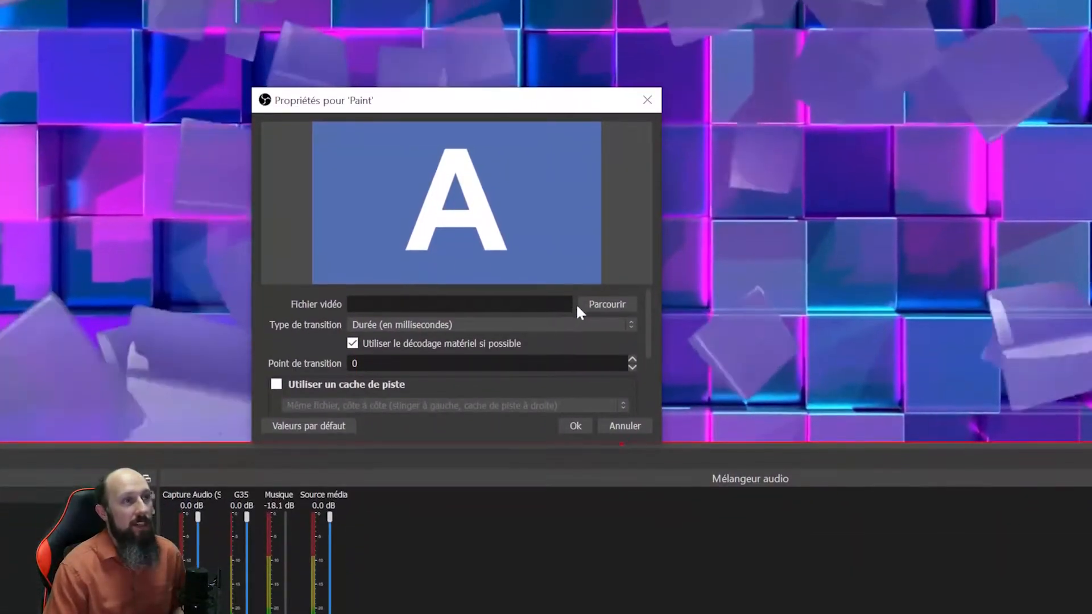
Browse for the stinger's video file and select PaintTransition.webm in the OBS-Studio-DEMO folder under Documents.
left_click(604, 303)
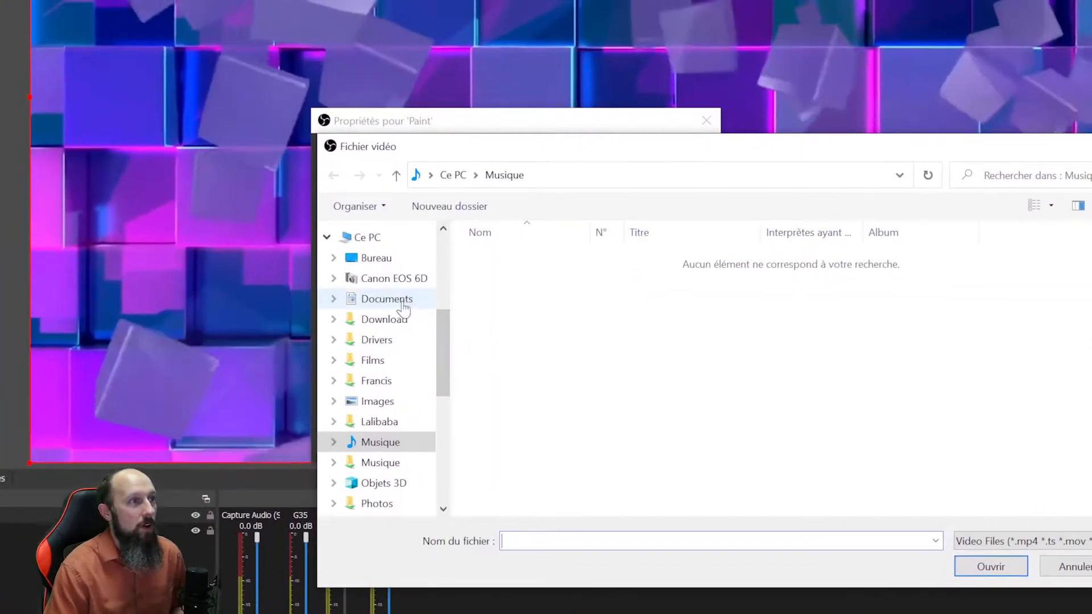
left_click(402, 302)
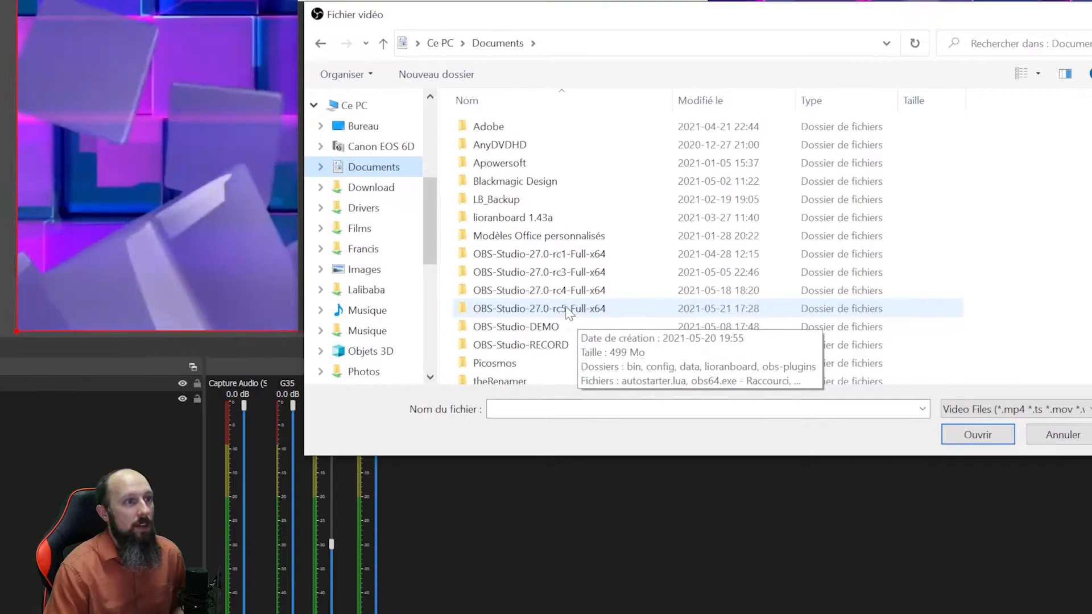
double_click(574, 310)
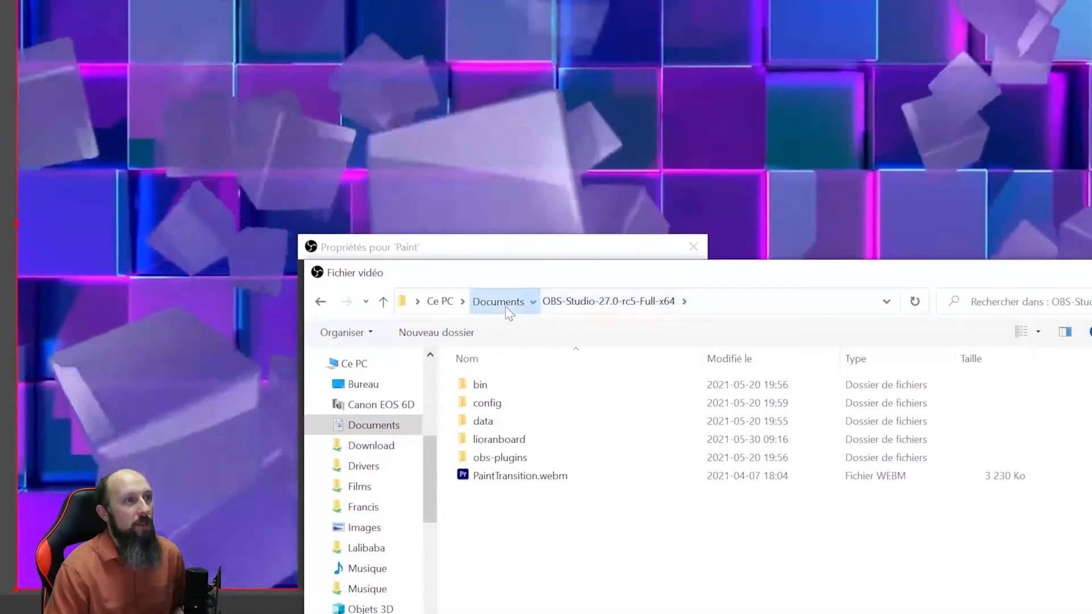
left_click(498, 47)
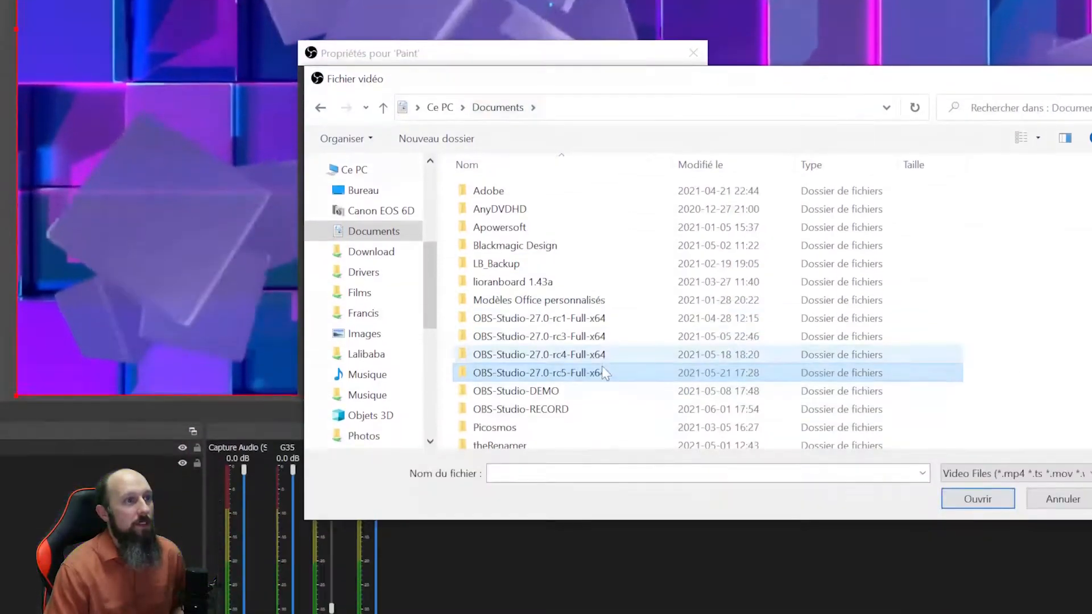
double_click(535, 405)
left_click(531, 279)
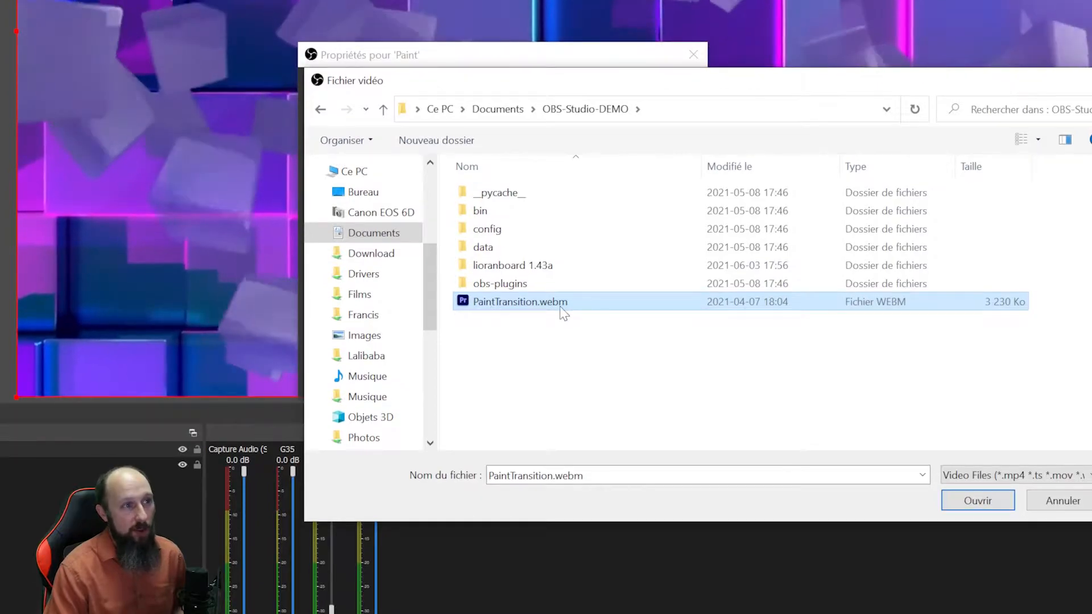
Play PaintTransition.webm in VLC media player to examine its layout, and close the player.
right_click(557, 307)
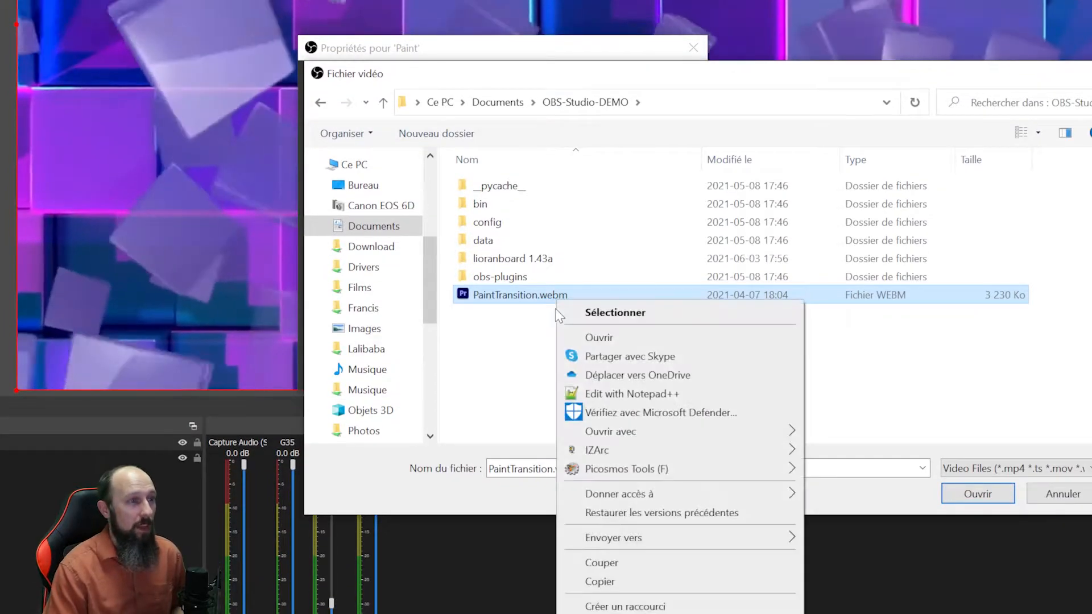
mouse_move(793, 433)
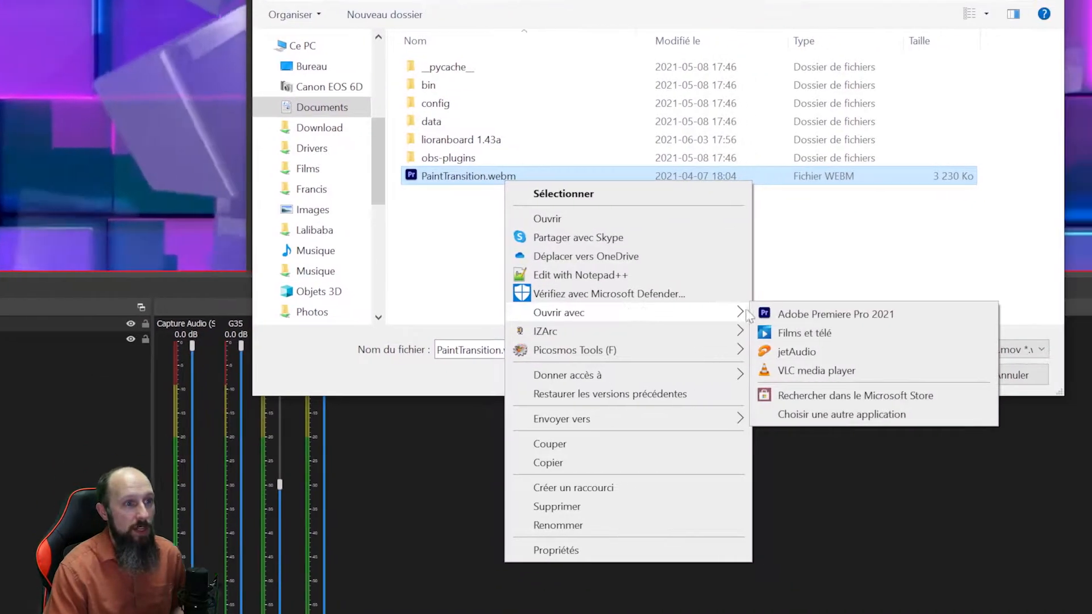
left_click(823, 370)
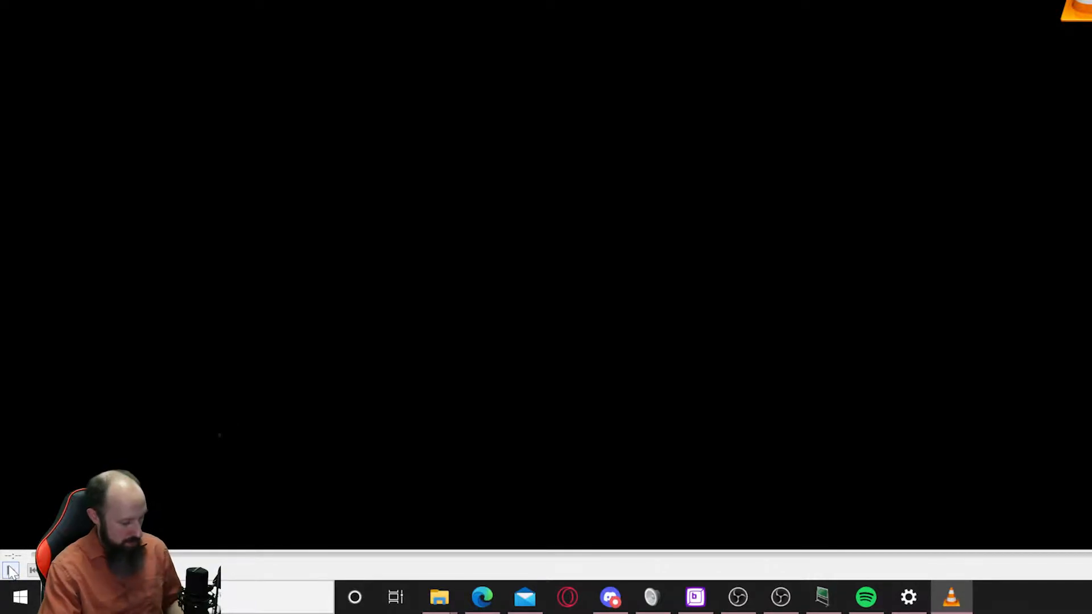
left_click(12, 567)
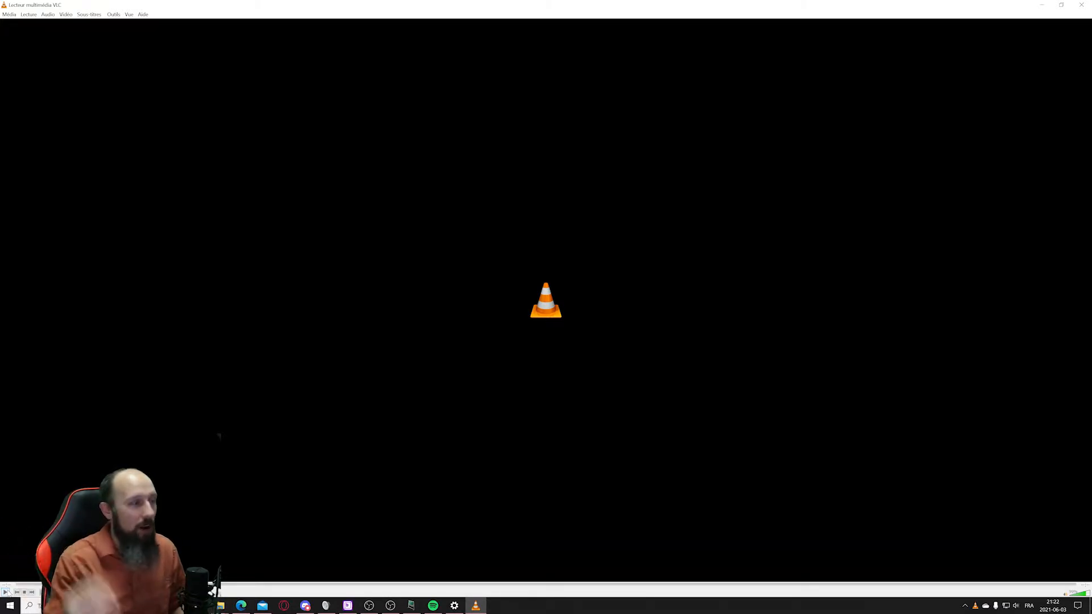
left_click(1080, 5)
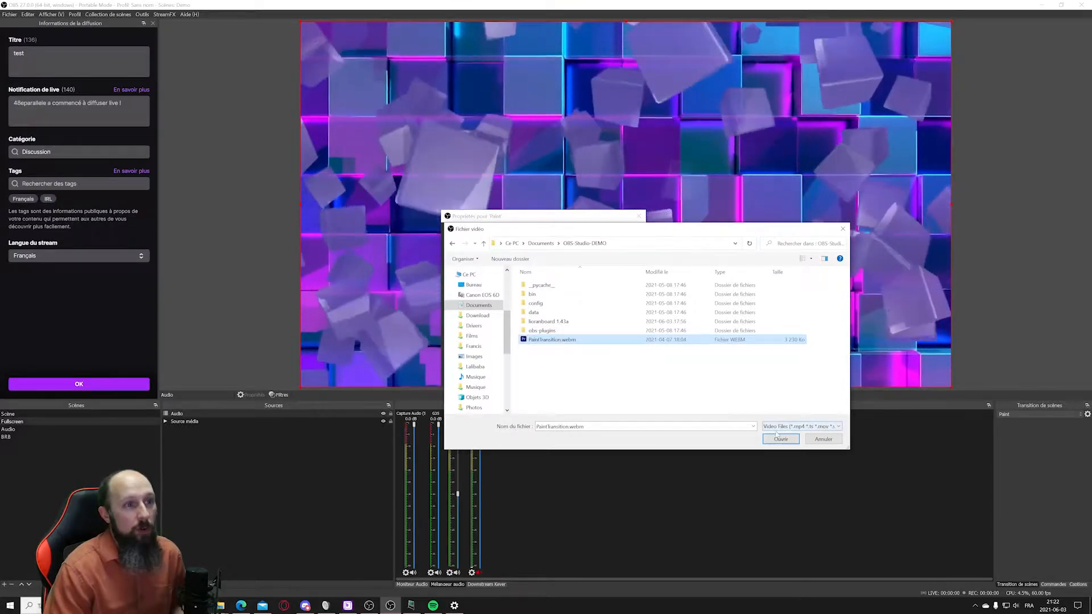
Load PaintTransition.webm into the Paint transition and enable its track matte with the same-file, side-by-side layout.
left_click(778, 436)
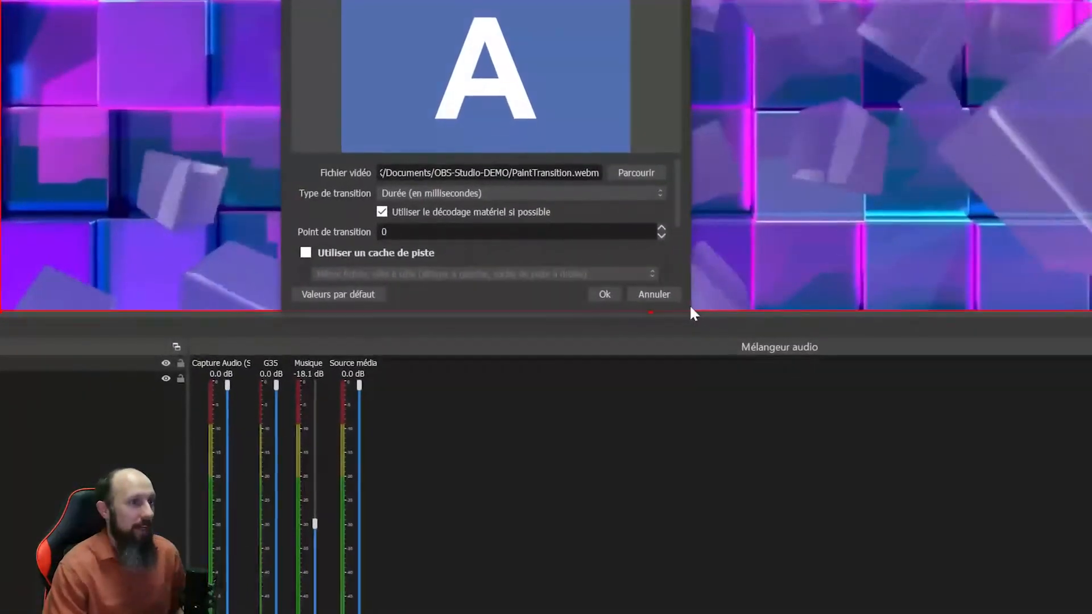
left_click_drag(690, 311, 953, 450)
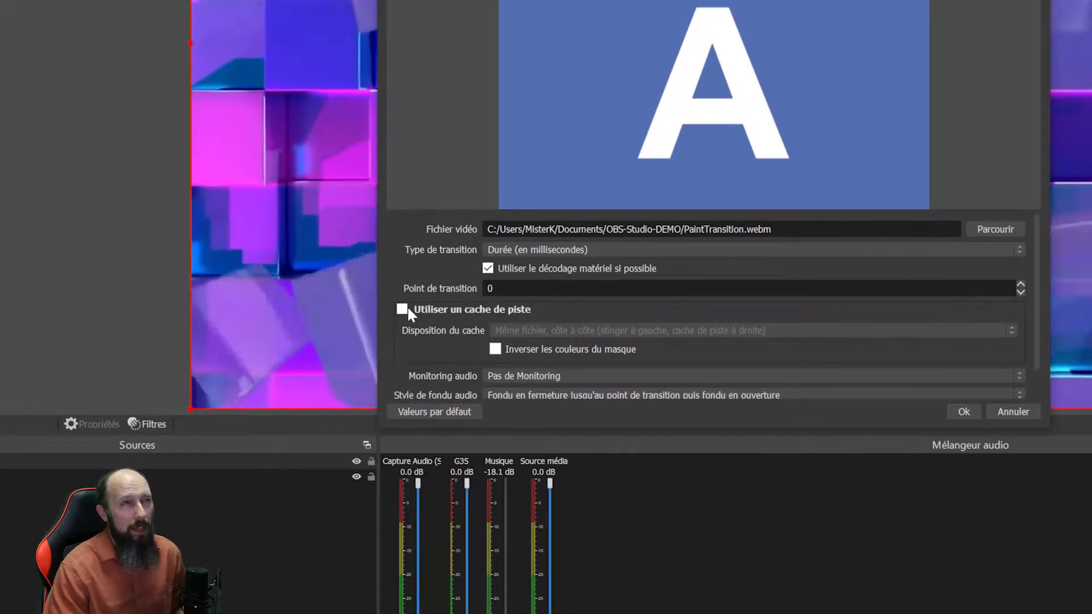
left_click(404, 309)
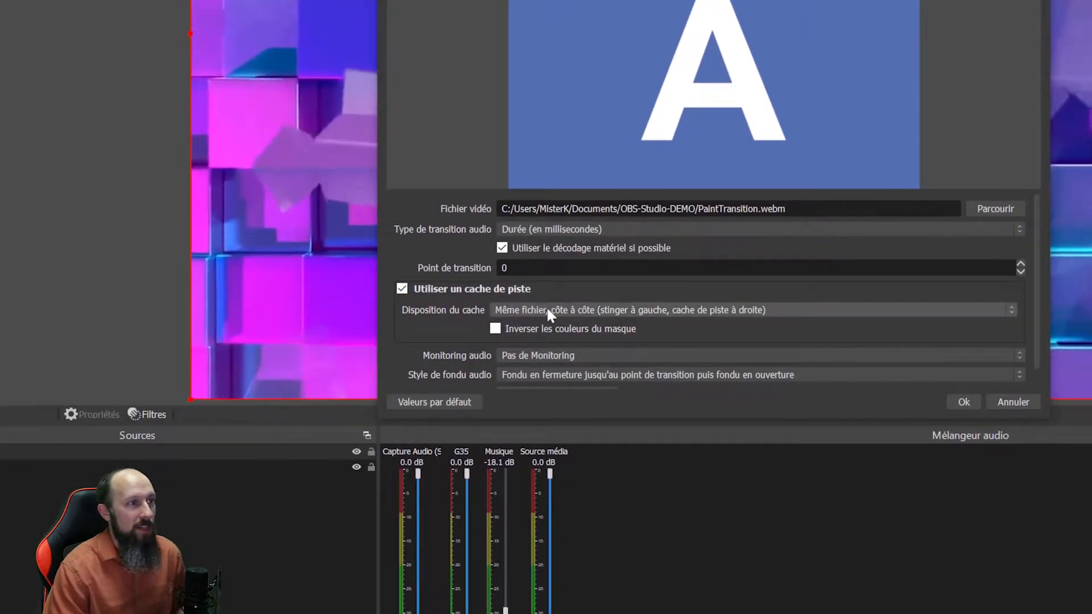
left_click(545, 314)
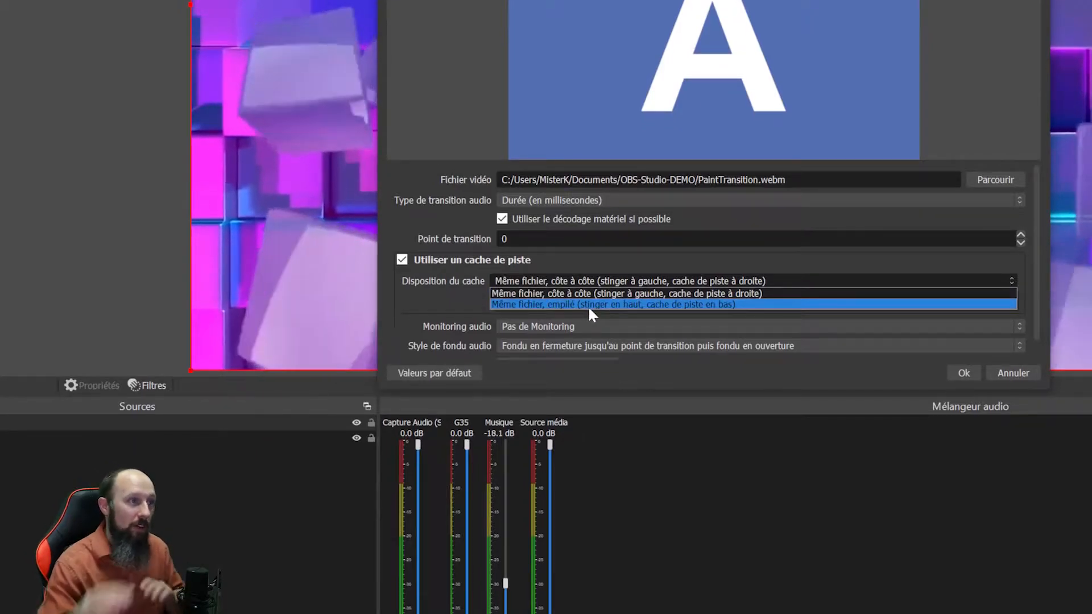
left_click(585, 294)
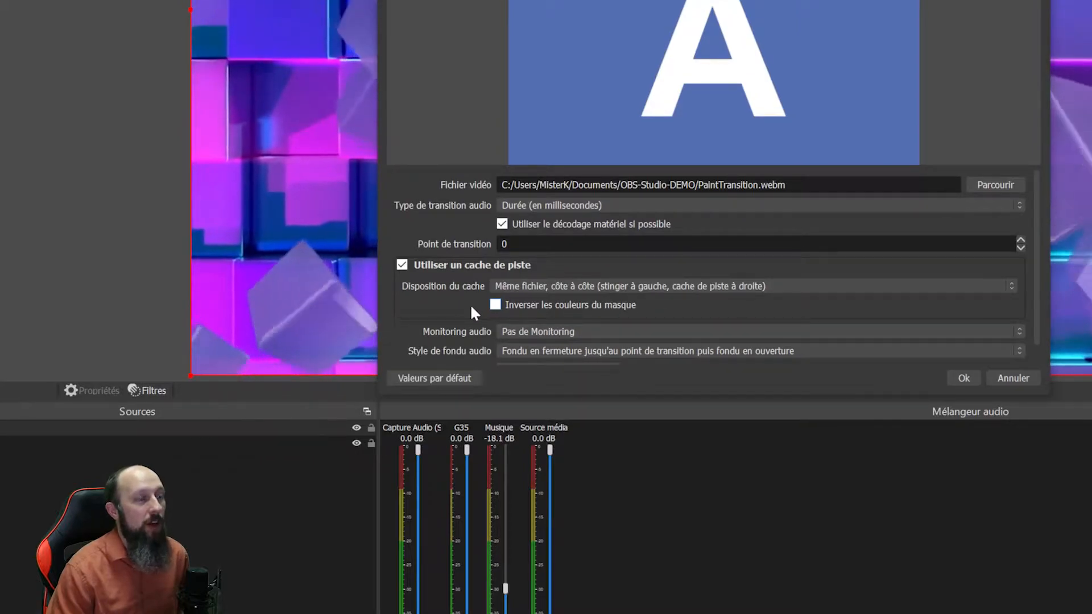
Invert the matte colours of the Paint transition, previewing it before and after, and accept its properties.
scroll(463, 308, "down", 1)
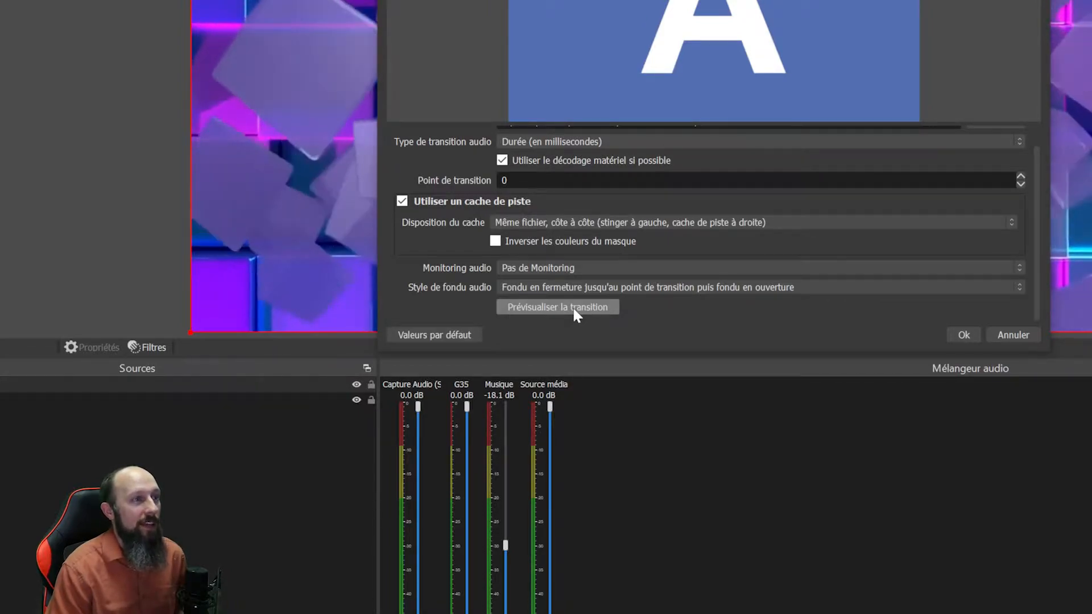
left_click(572, 306)
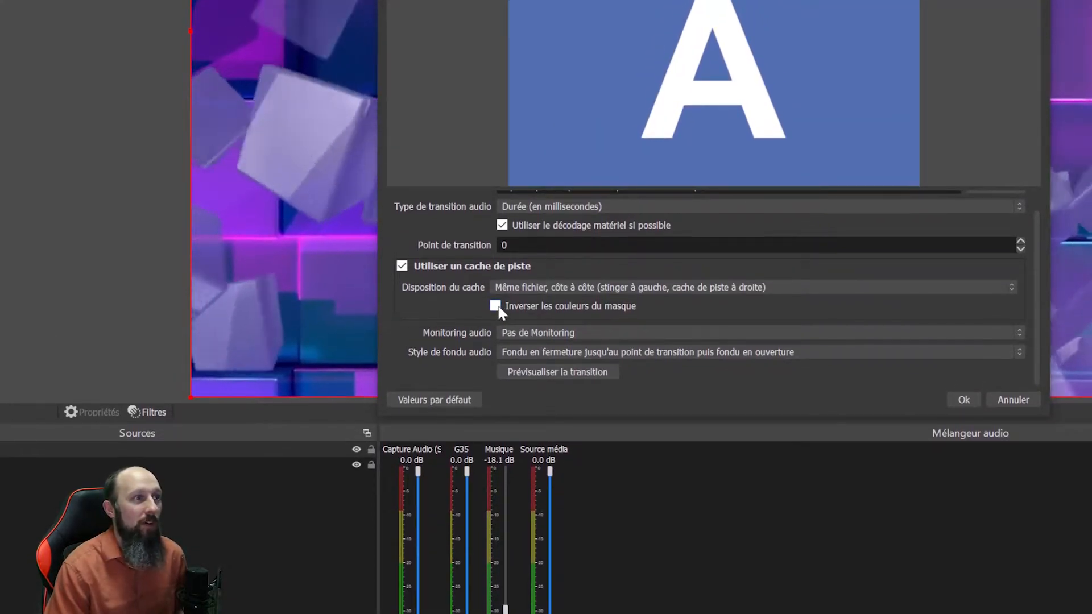
left_click(495, 307)
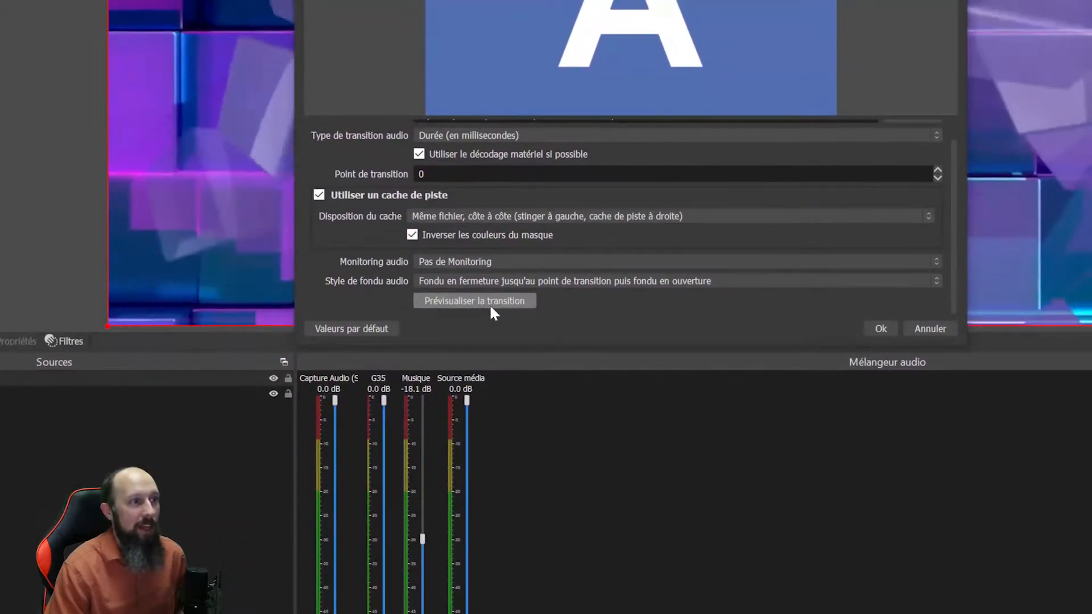
left_click(490, 307)
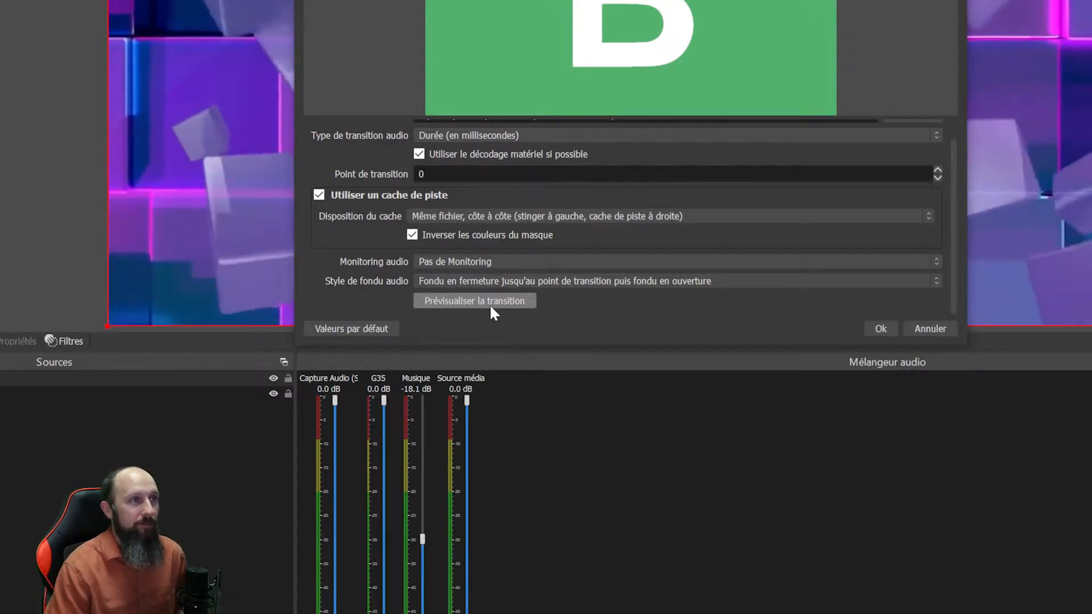
left_click(490, 305)
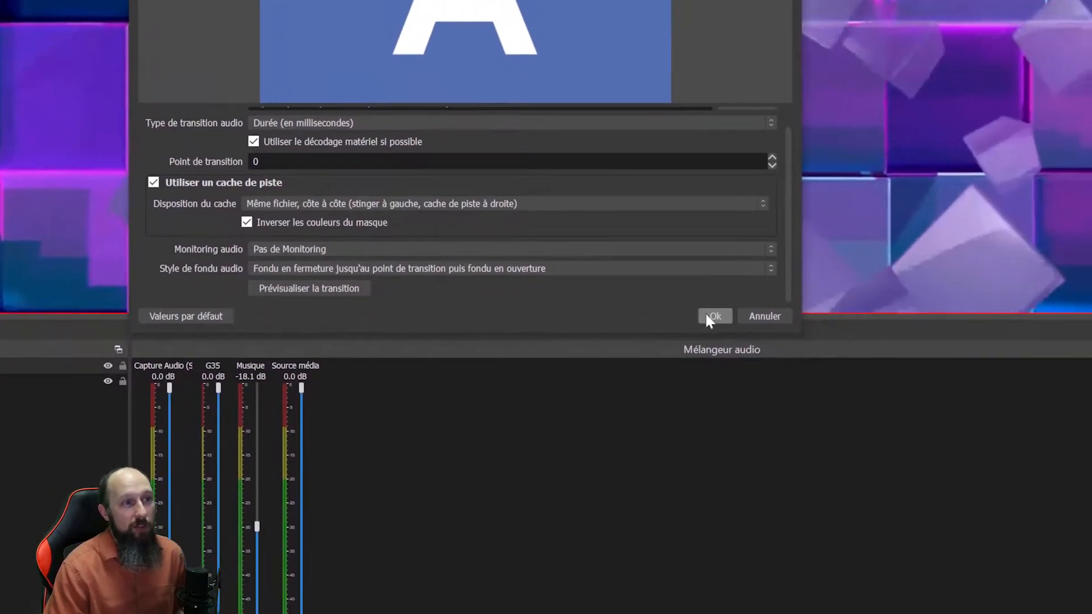
left_click(881, 329)
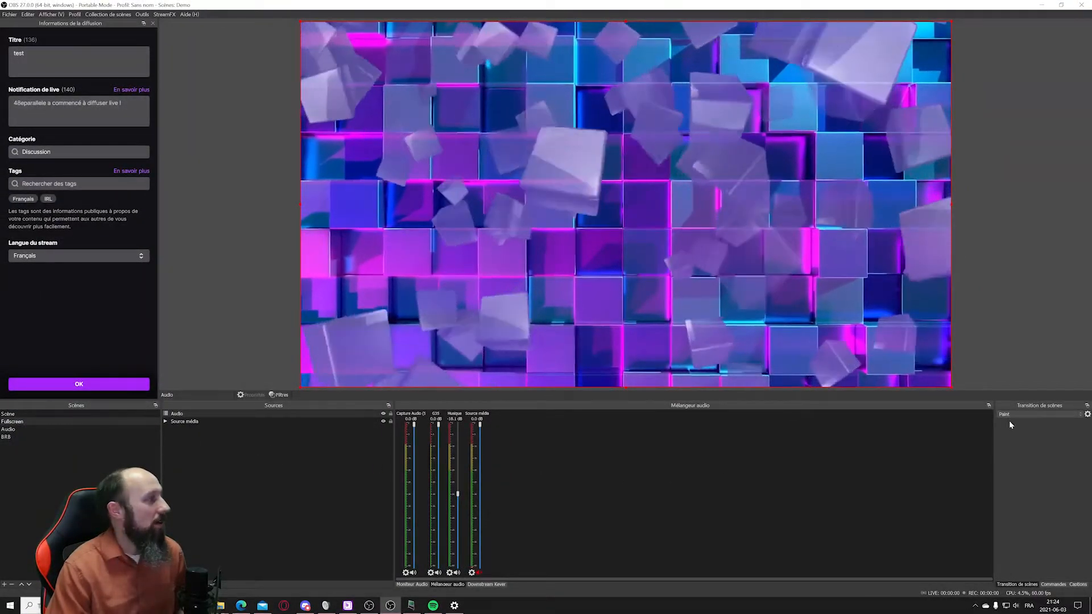
Test the Paint transition by switching to the Scène scene and back to Fullscreen.
left_click(54, 414)
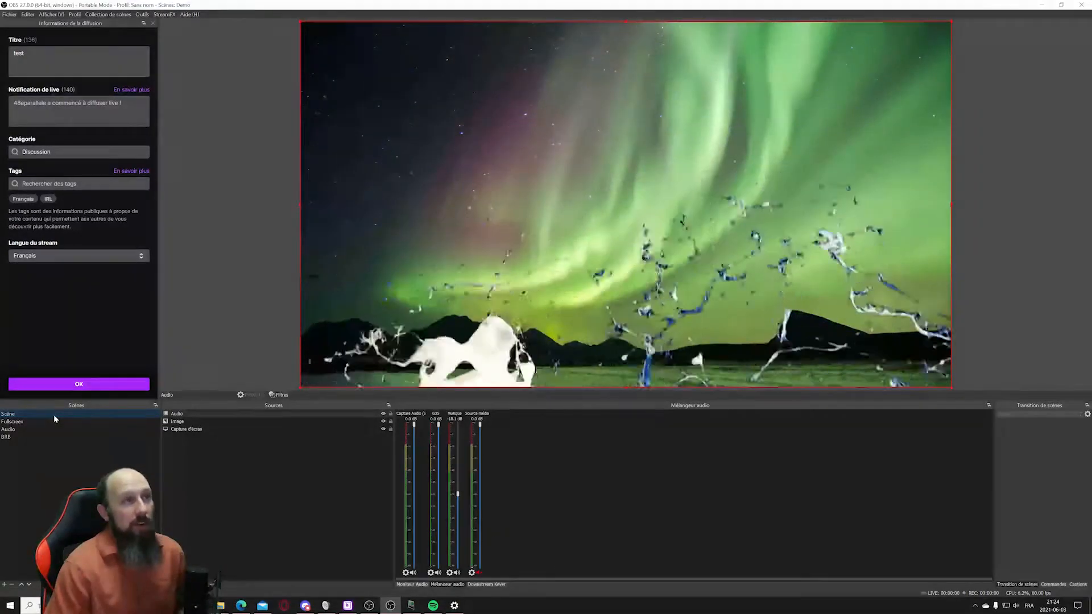
left_click(54, 422)
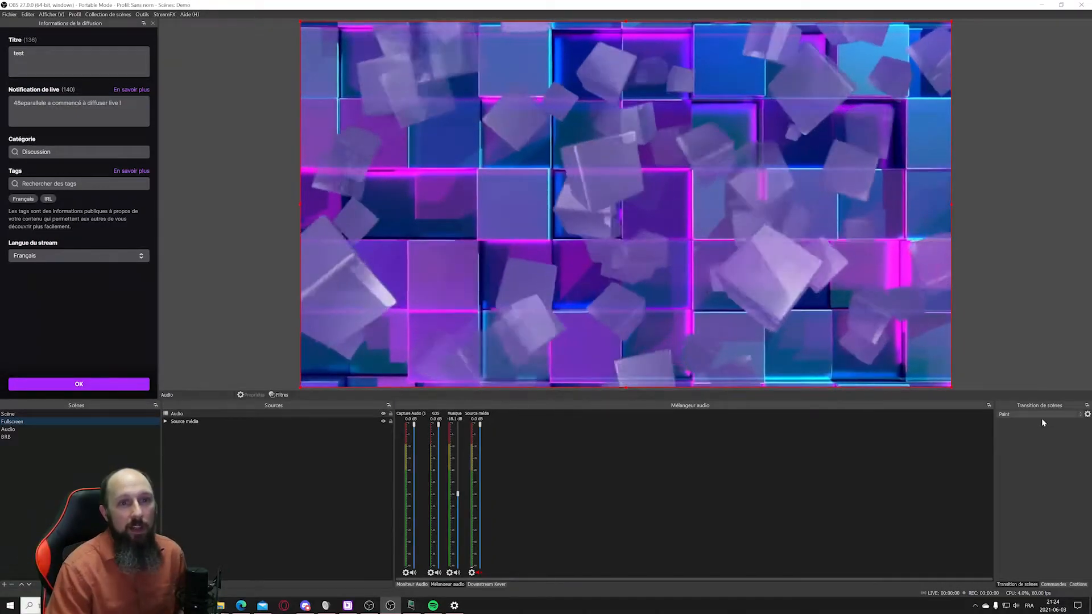
Add a Move scene transition, keeping the suggested name "Move".
left_click(1035, 413)
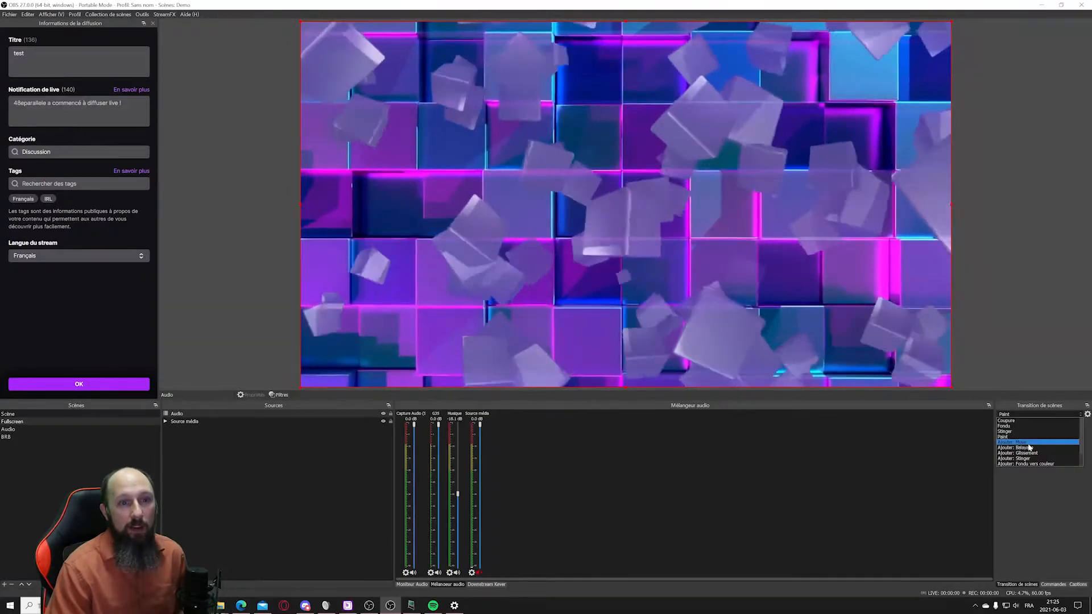
scroll(1036, 453, "down", 1)
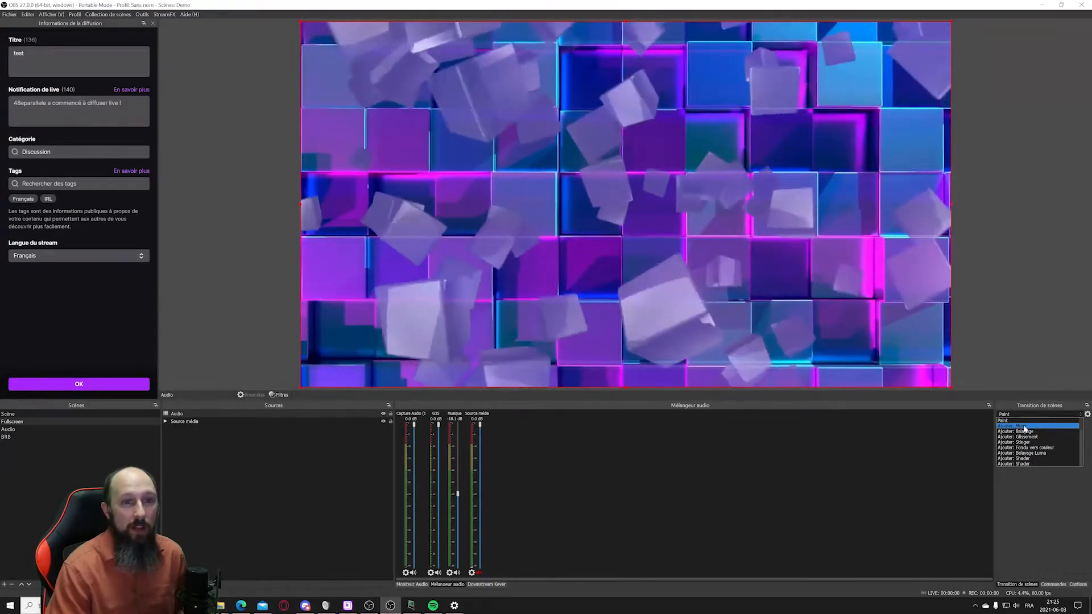
left_click(1019, 426)
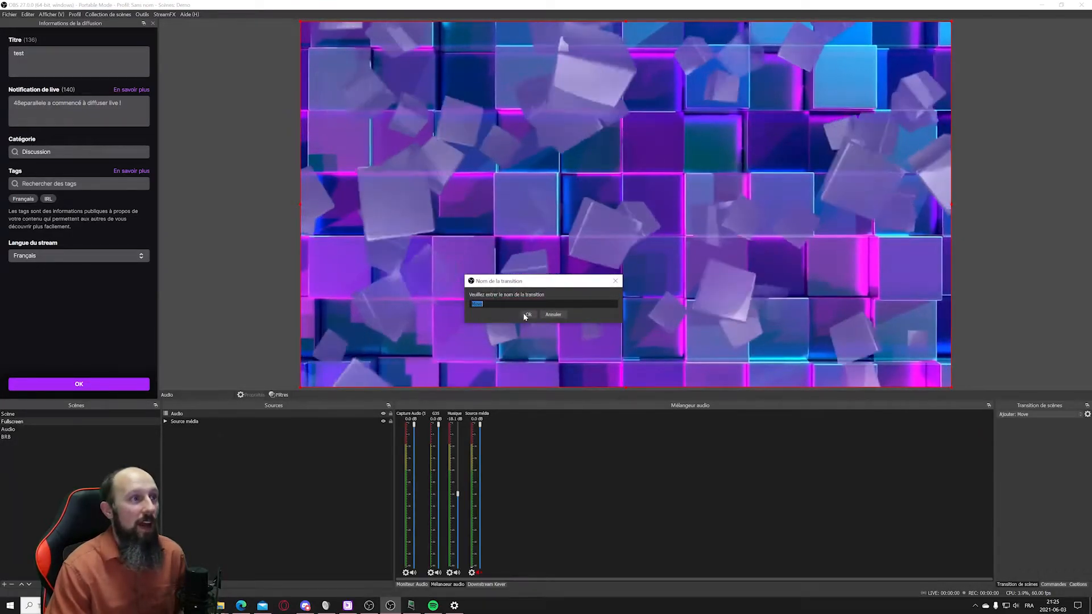
left_click(527, 314)
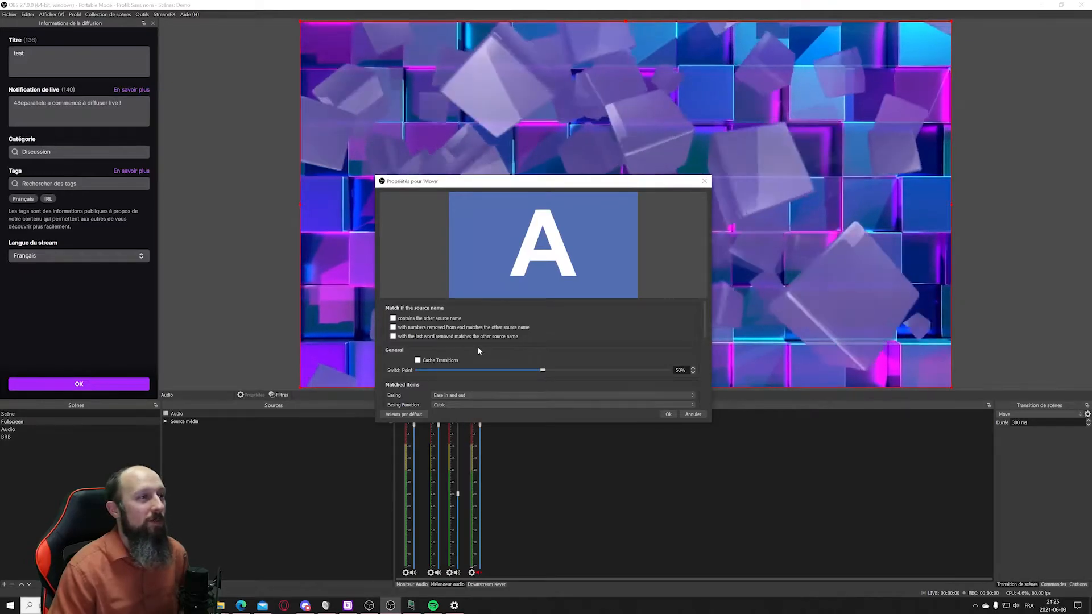
Review the Move transition's matching, appearing and disappearing item settings, and preview the transition.
scroll(452, 342, "down", 2)
scroll(452, 342, "down", 1)
scroll(418, 339, "down", 4)
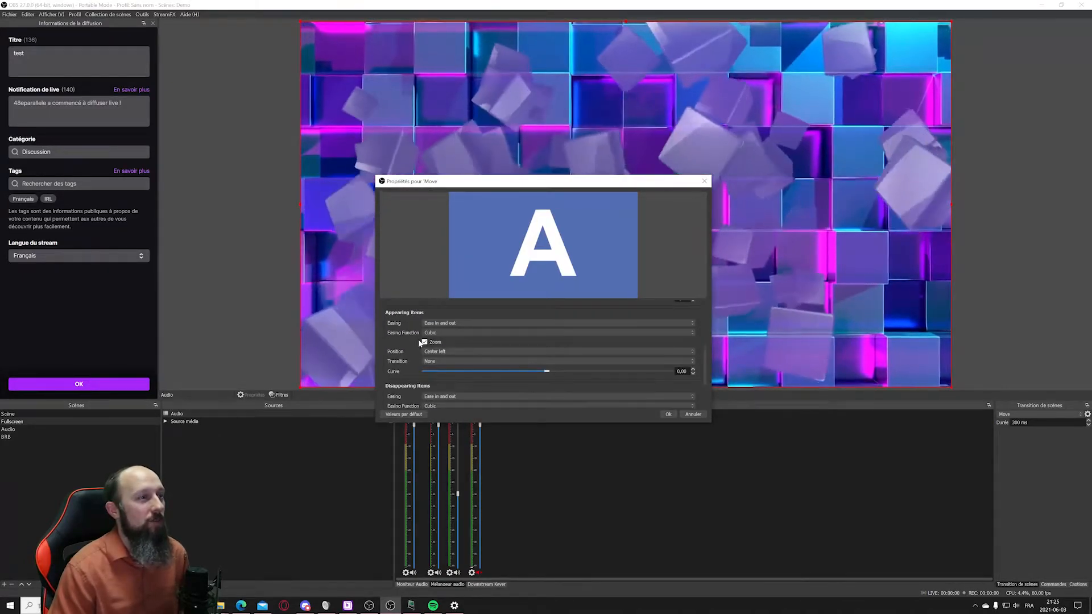
scroll(418, 339, "down", 2)
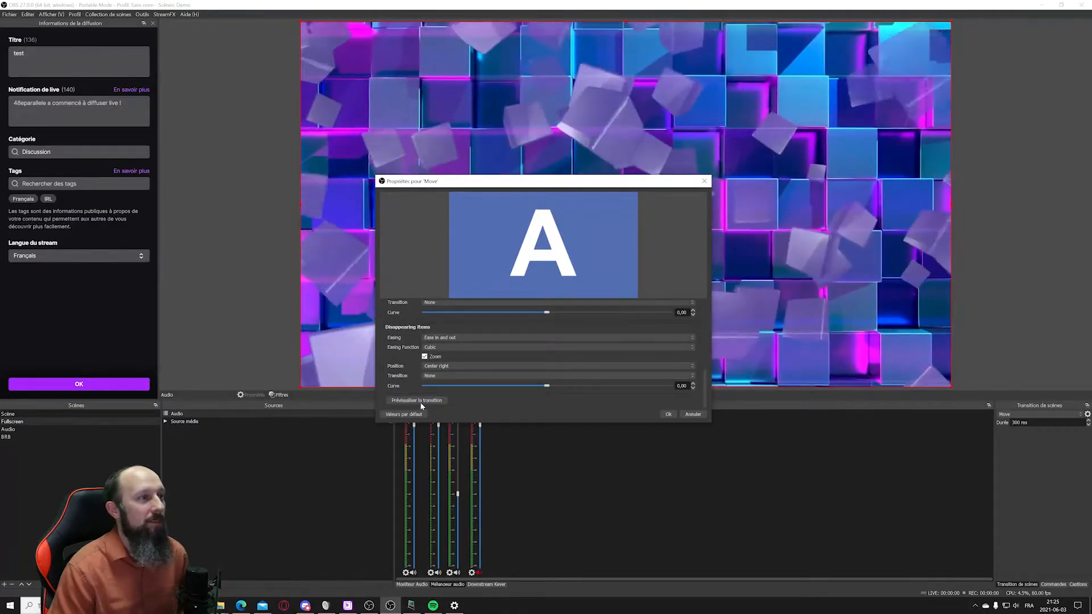
left_click(423, 401)
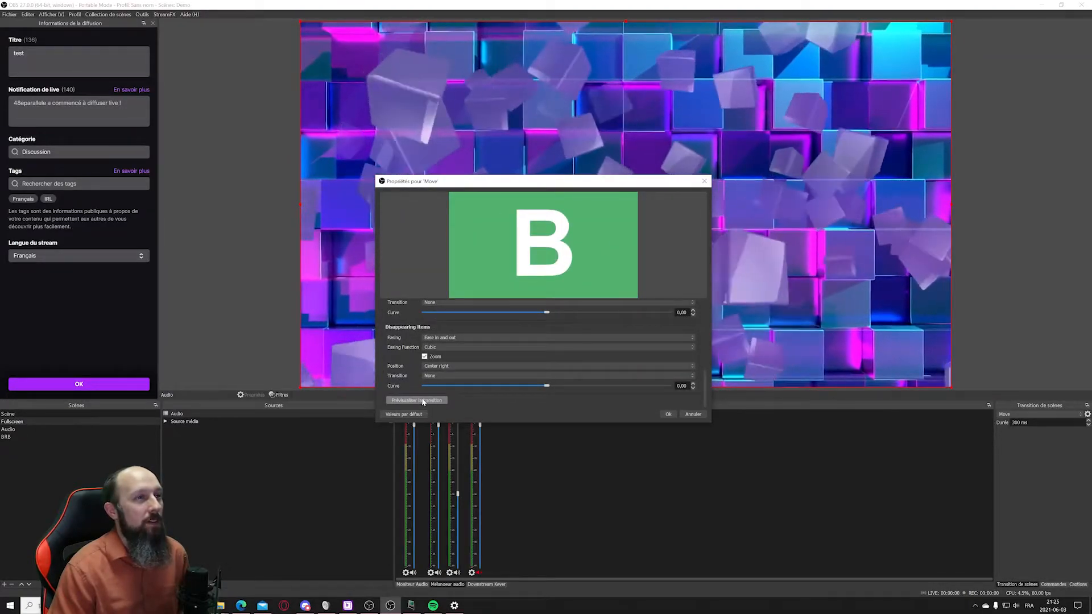
Preview the Move transition twice more and accept its properties.
left_click(423, 401)
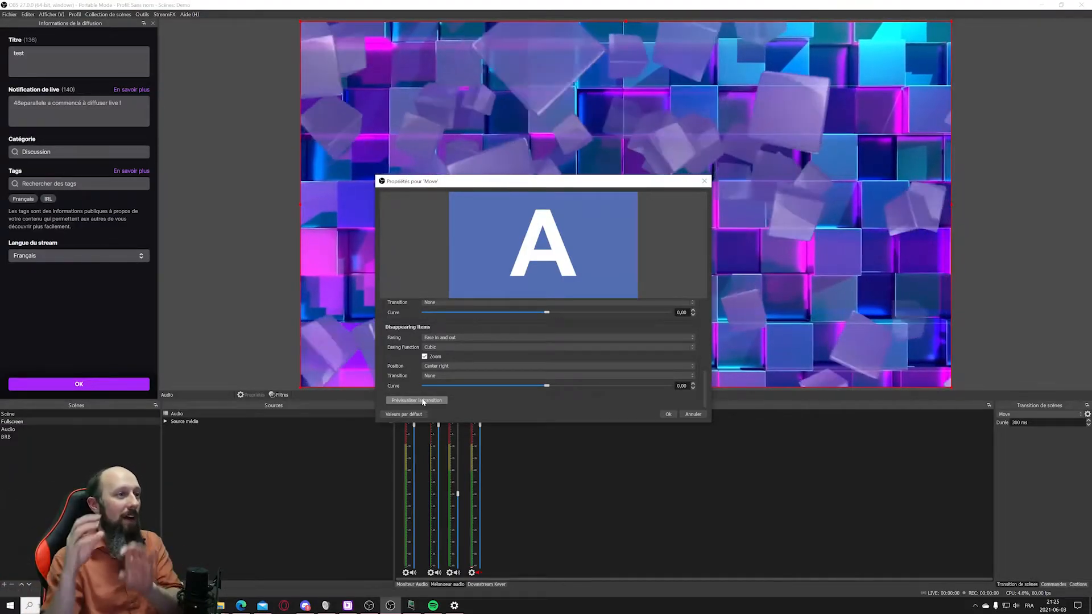
left_click(423, 401)
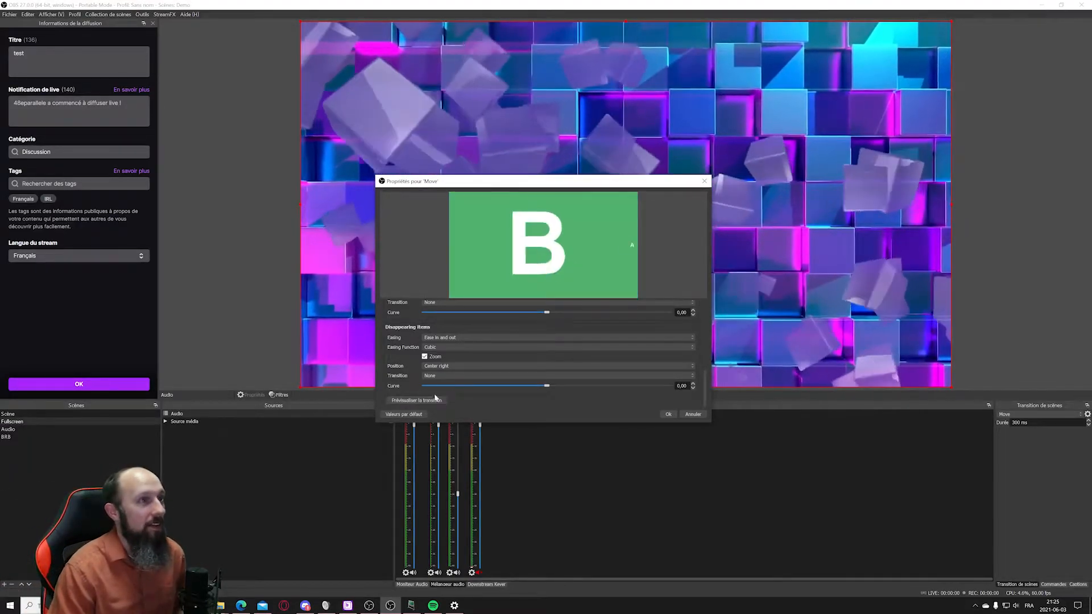
left_click(668, 414)
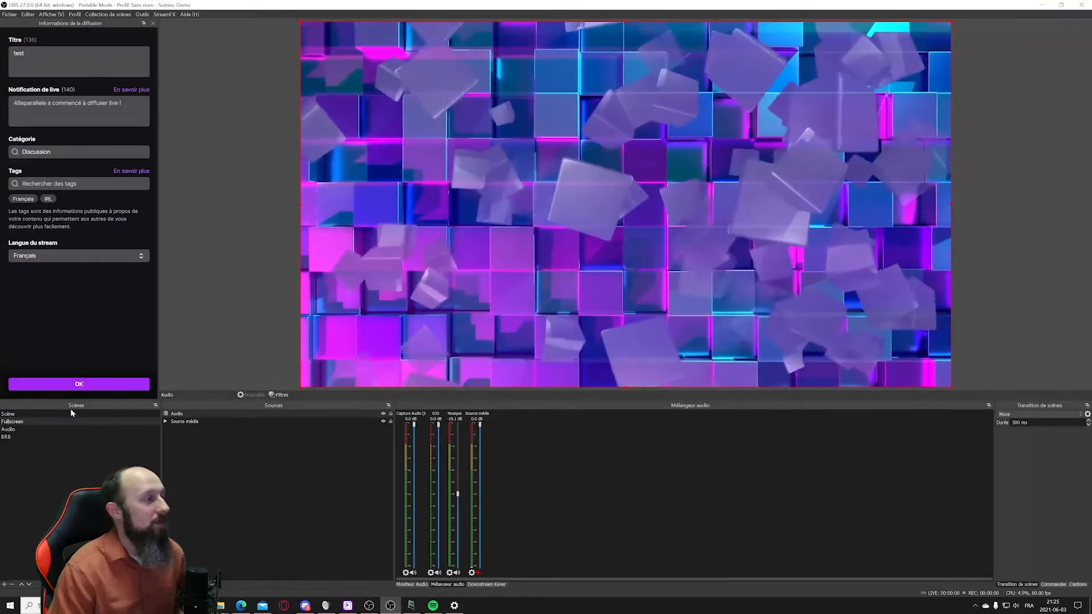
Test the Move transition by switching twice from the Fullscreen scene to Scène and back.
left_click(41, 415)
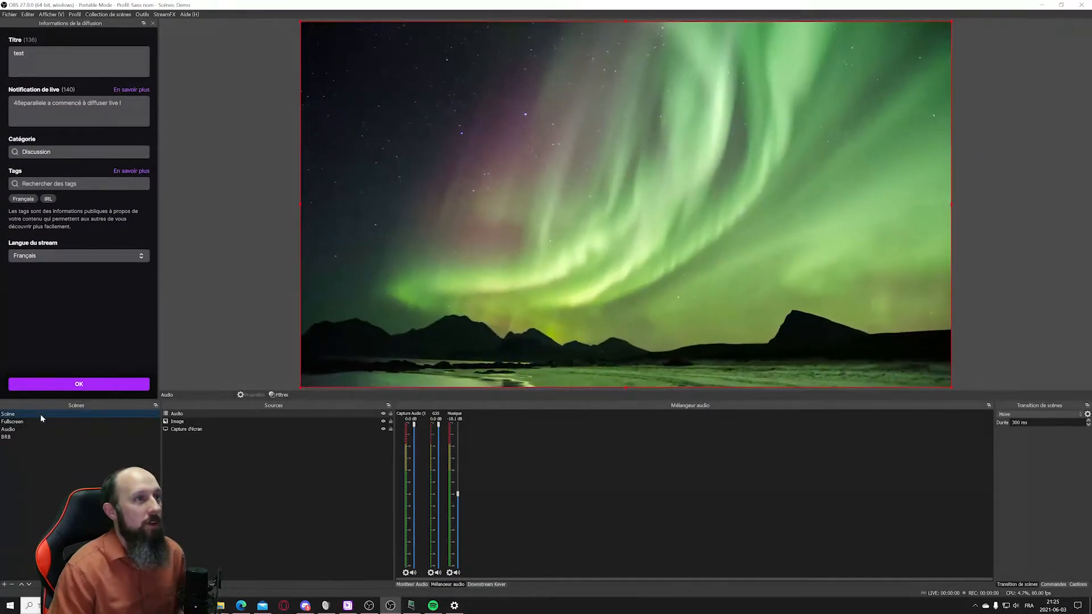
left_click(39, 423)
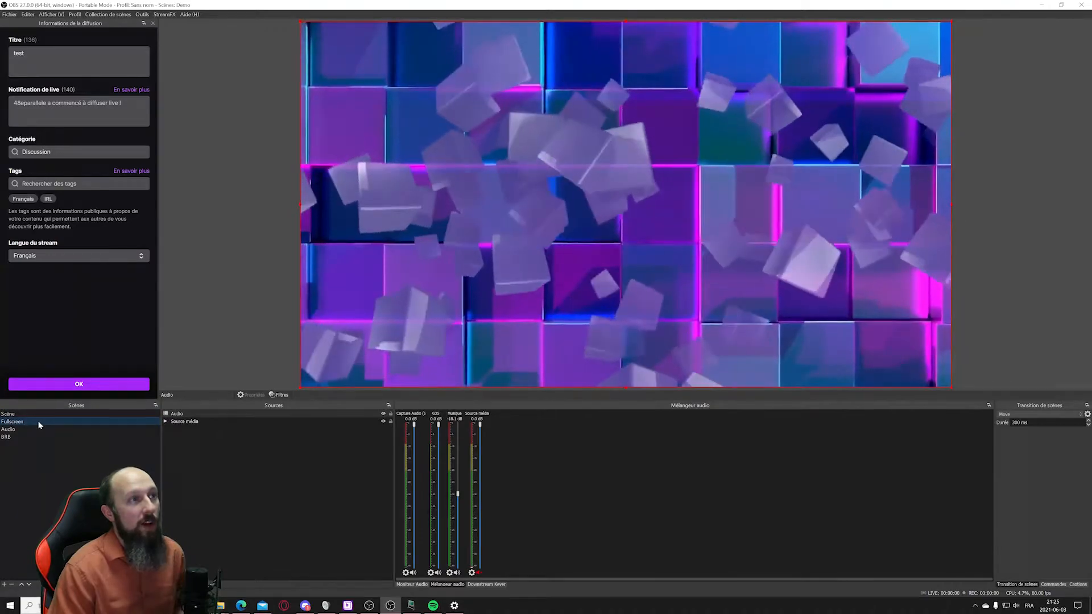
left_click(38, 415)
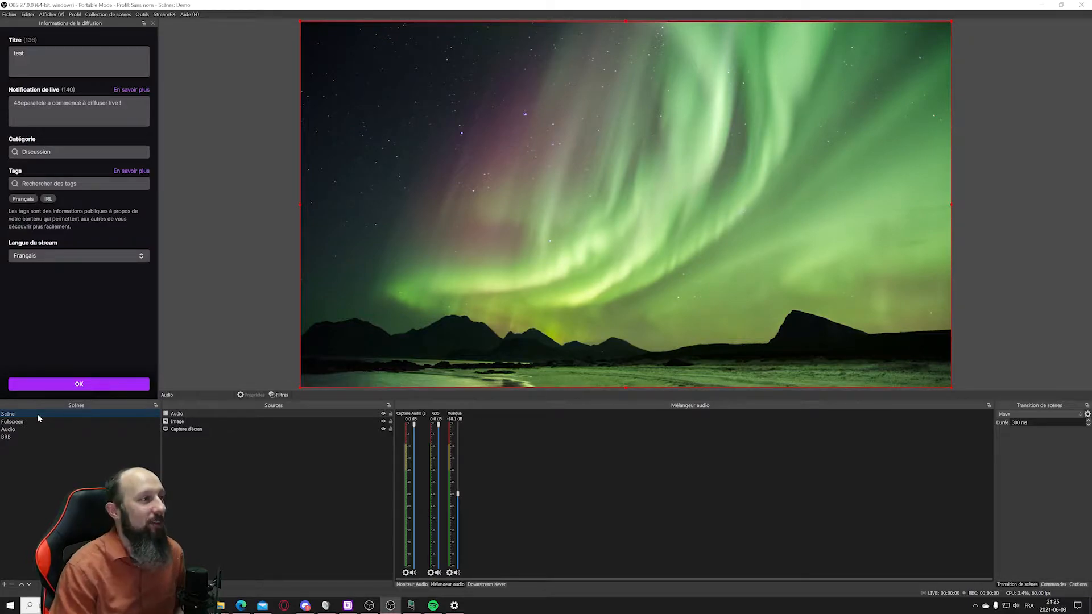
left_click(38, 422)
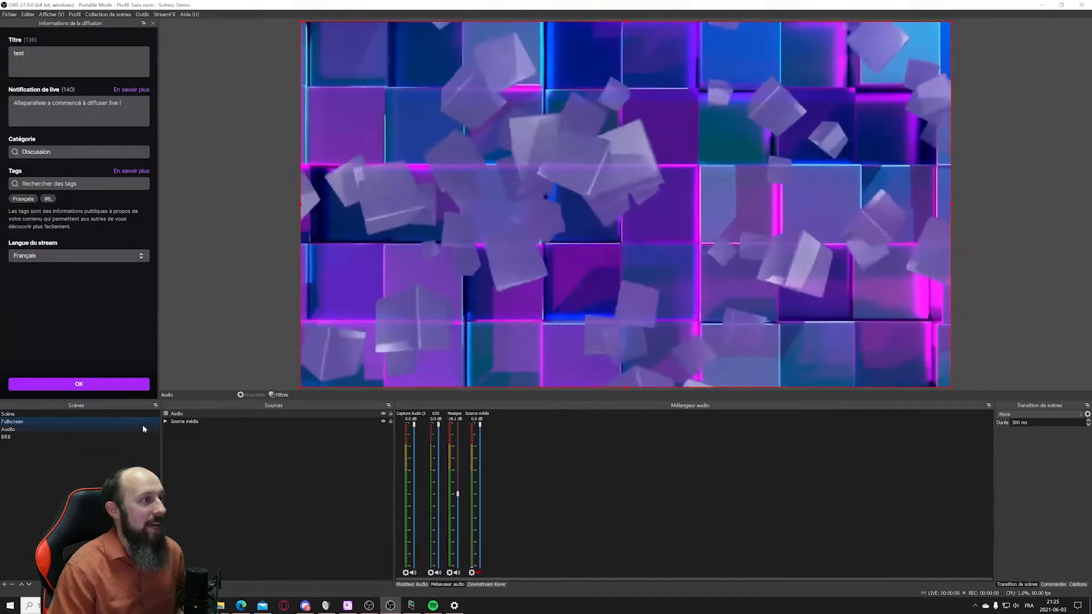
Add the existing Image source to the Fullscreen scene, keeping it visible.
left_click(166, 584)
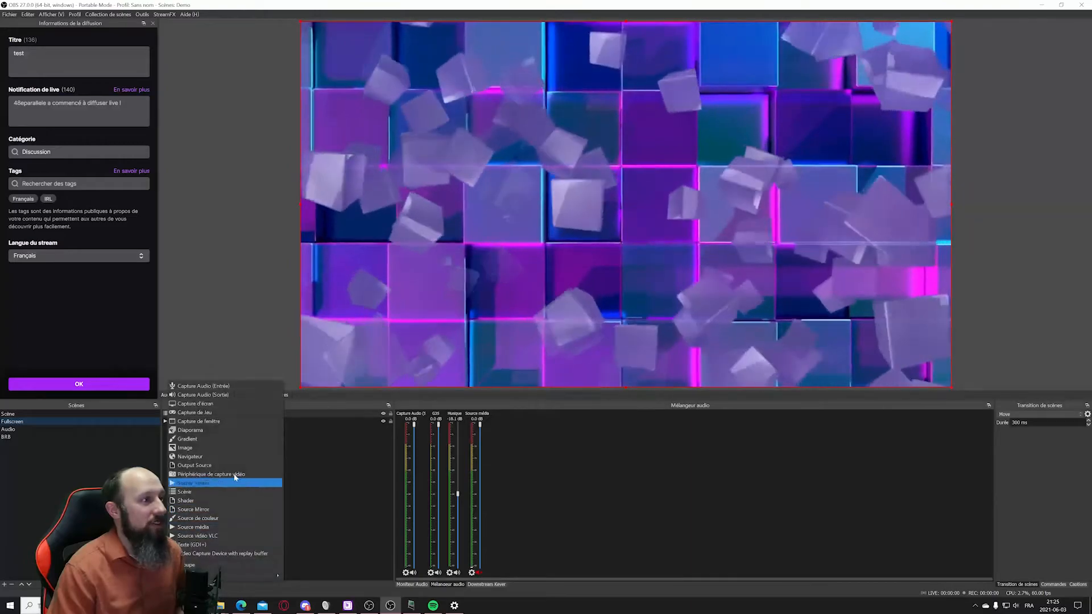
left_click(210, 449)
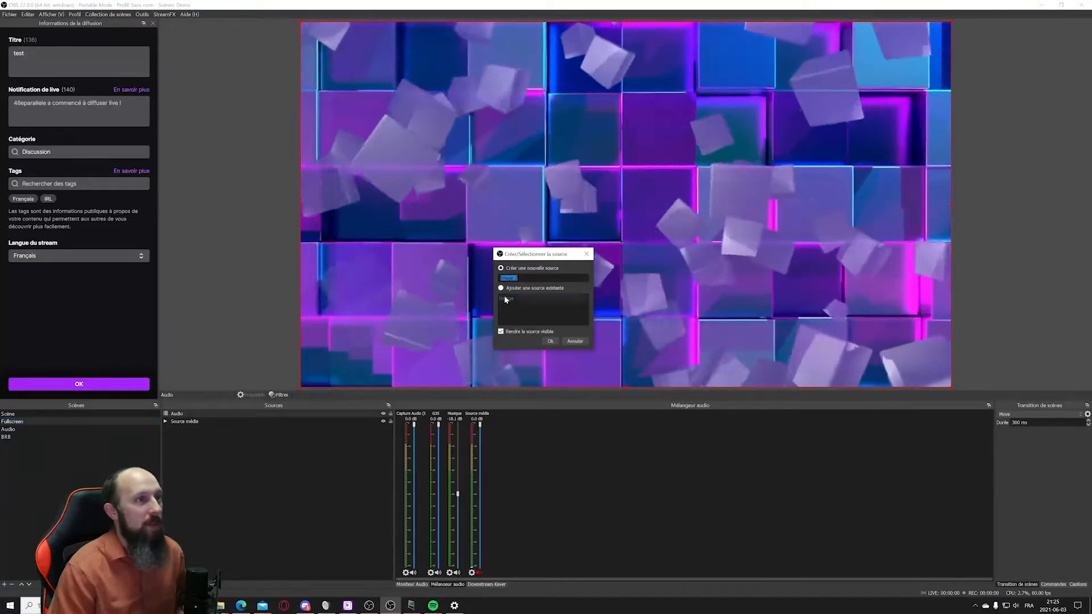
left_click(503, 299)
left_click(549, 342)
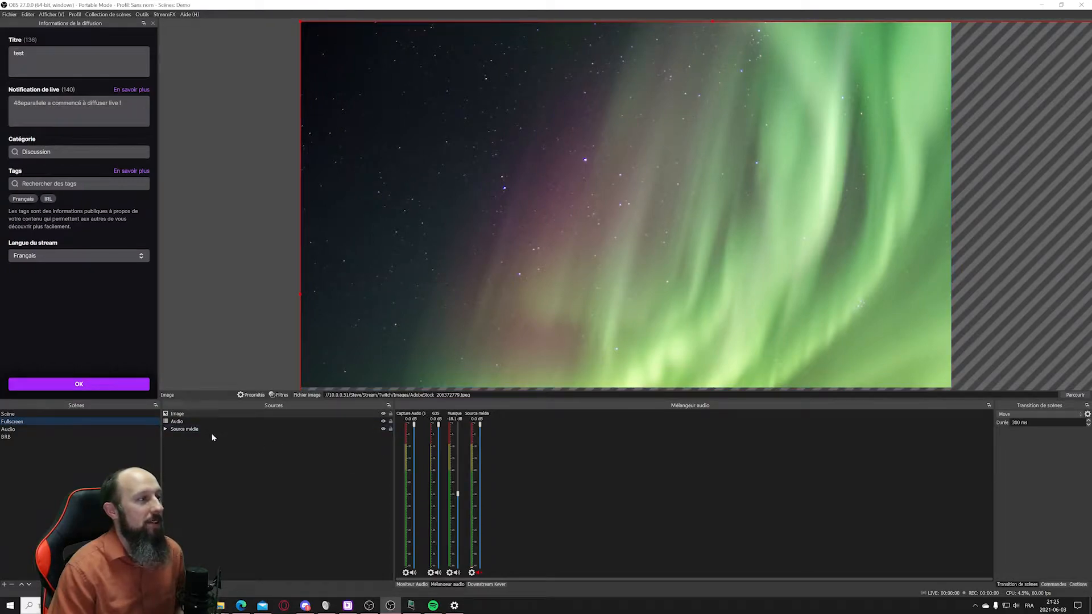
Centre the Image source on the screen in the Fullscreen scene.
right_click(218, 413)
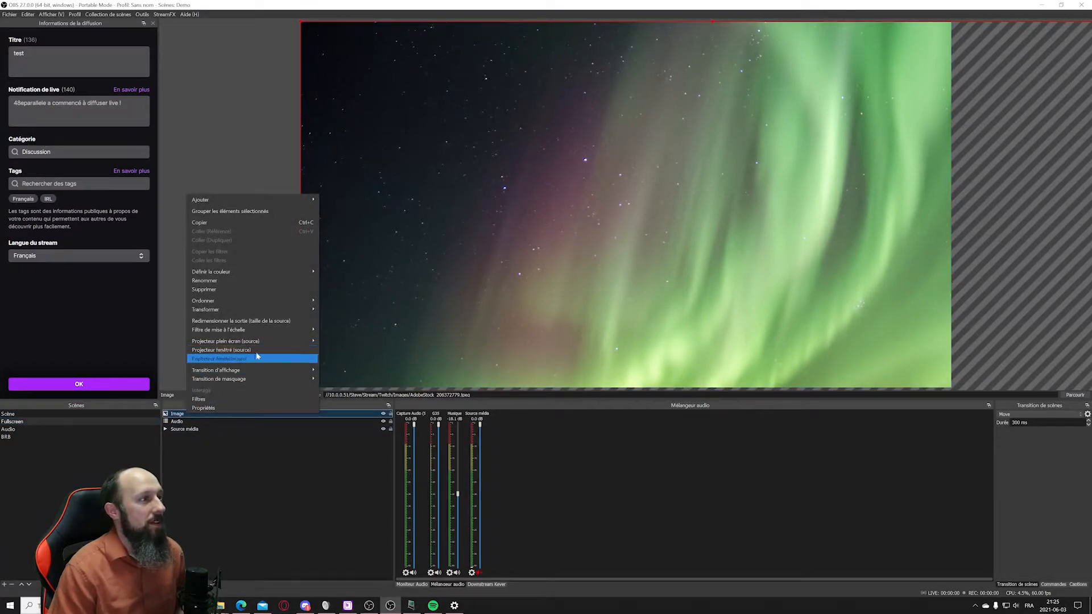
mouse_move(264, 312)
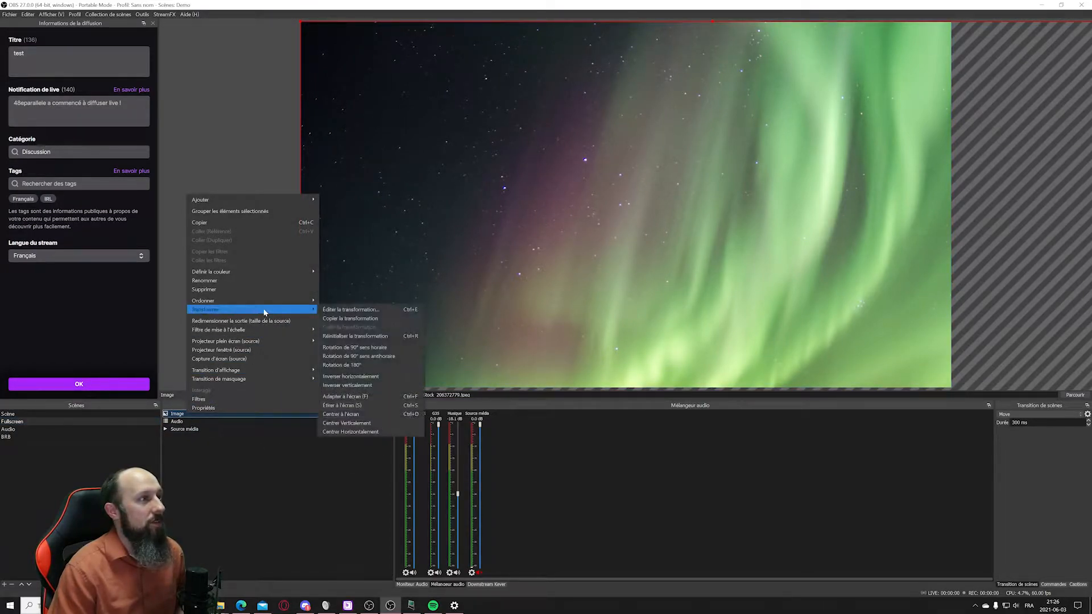
left_click(352, 414)
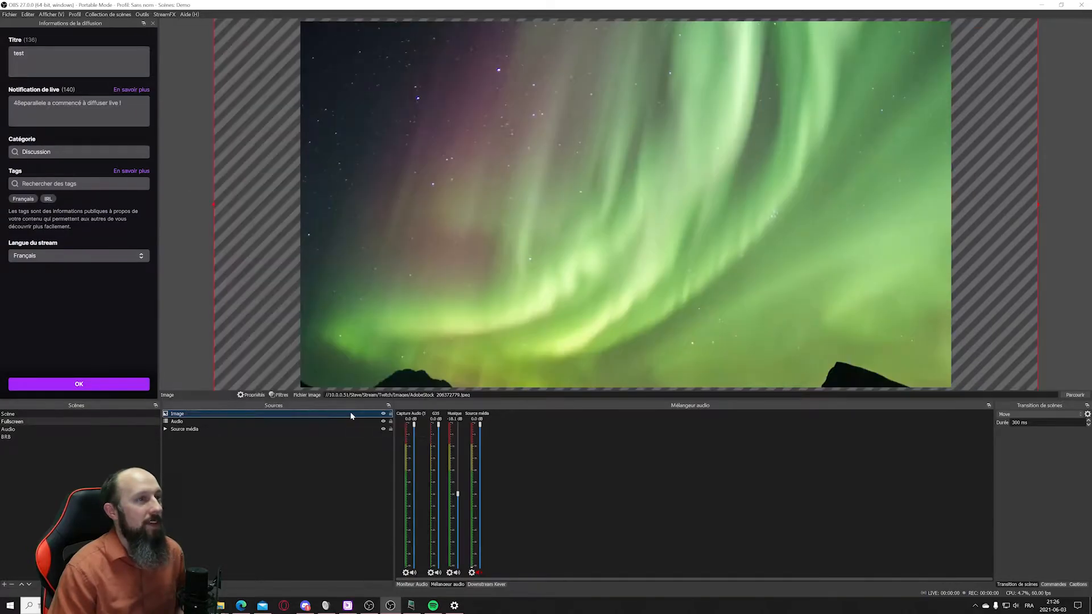
Stretch the Image source to the screen and move it below Source média in the source order.
right_click(207, 416)
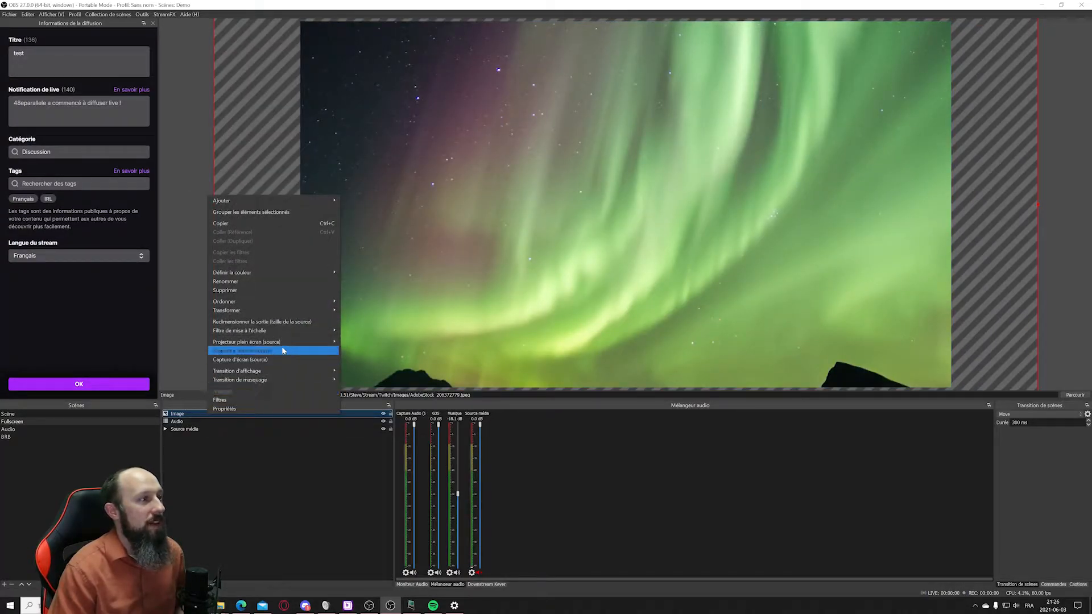
mouse_move(299, 314)
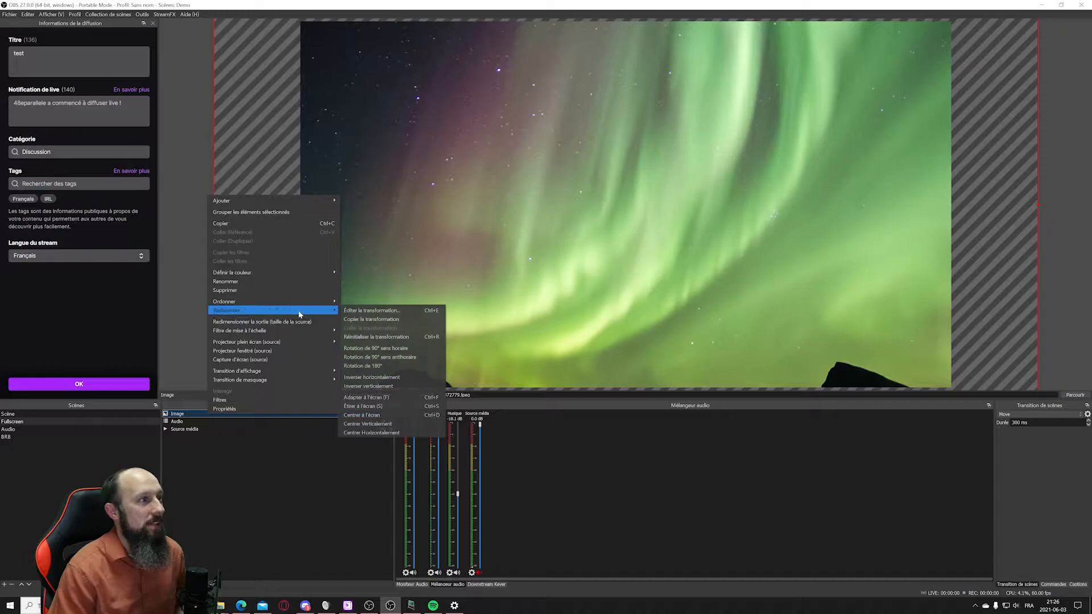
left_click(388, 407)
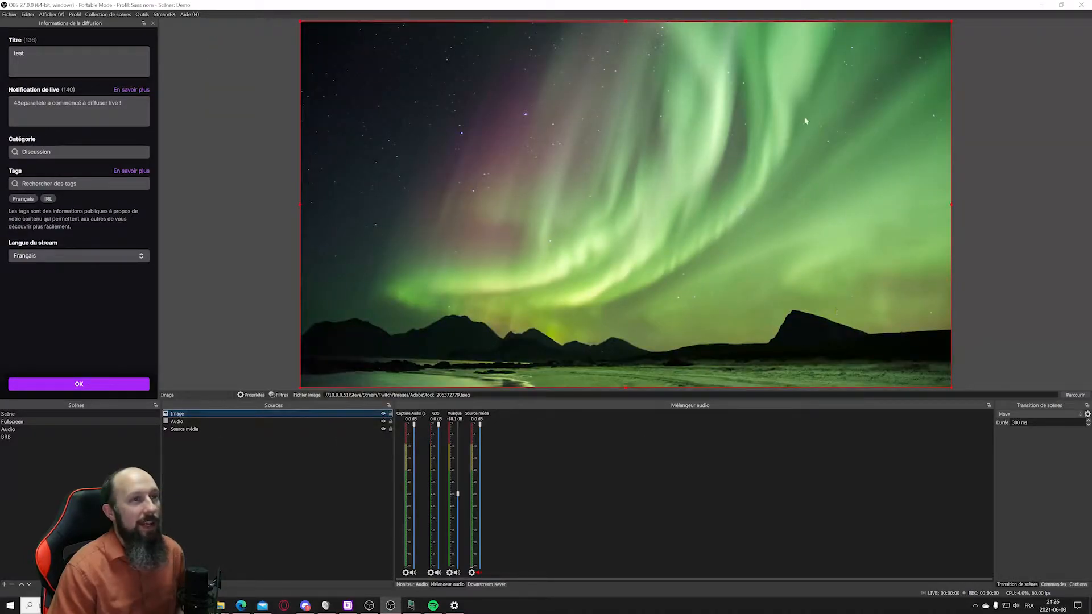
left_click_drag(227, 417, 227, 441)
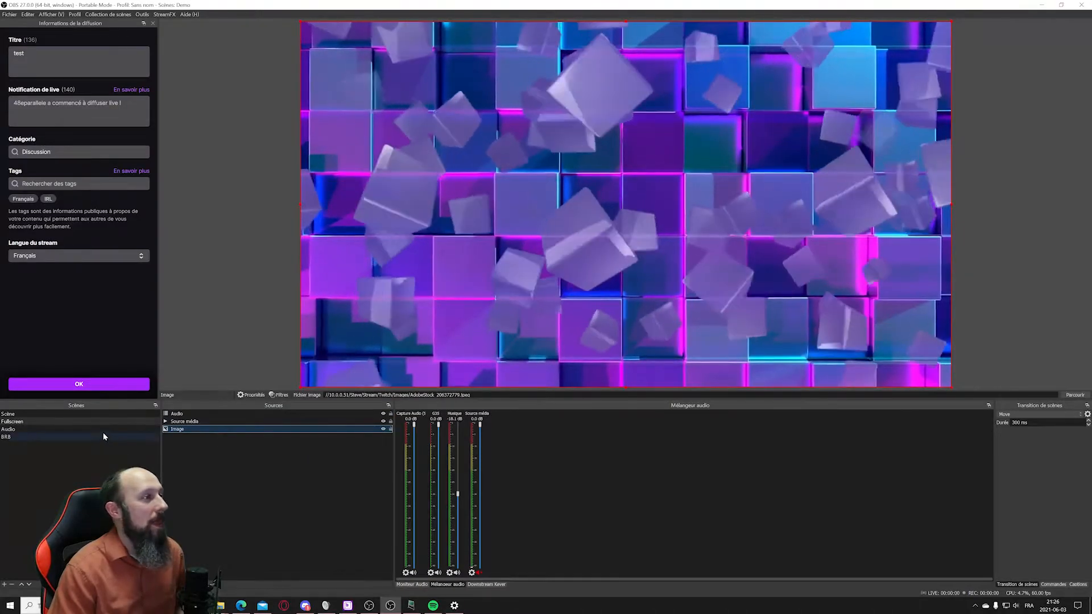
Test the Move transition with the Image source shared by both scenes, switching repeatedly between Scène and Fullscreen and ending on Fullscreen.
left_click(56, 415)
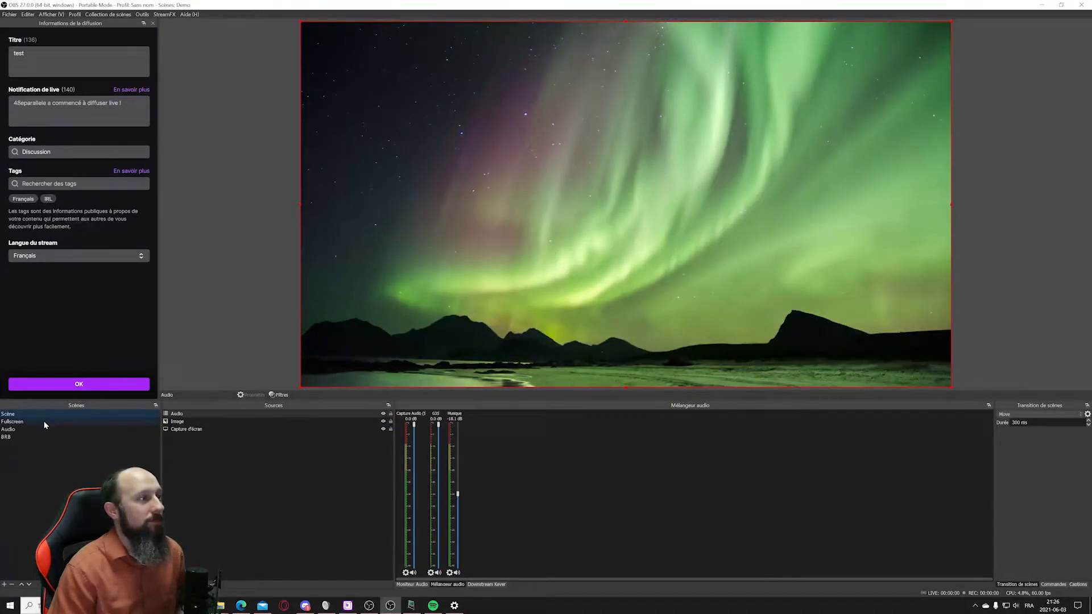
left_click(45, 422)
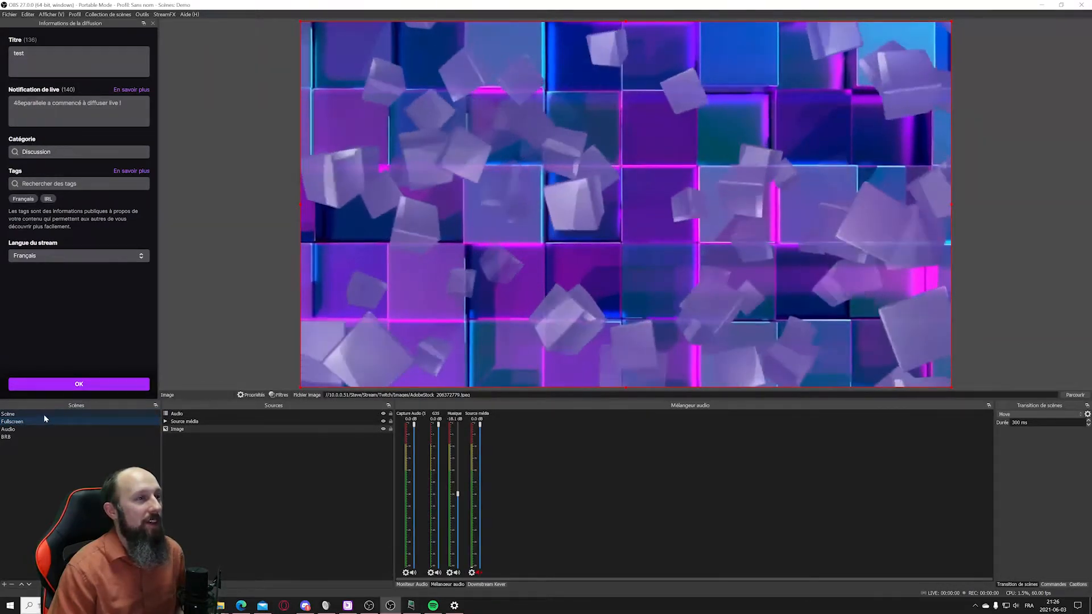
left_click(44, 415)
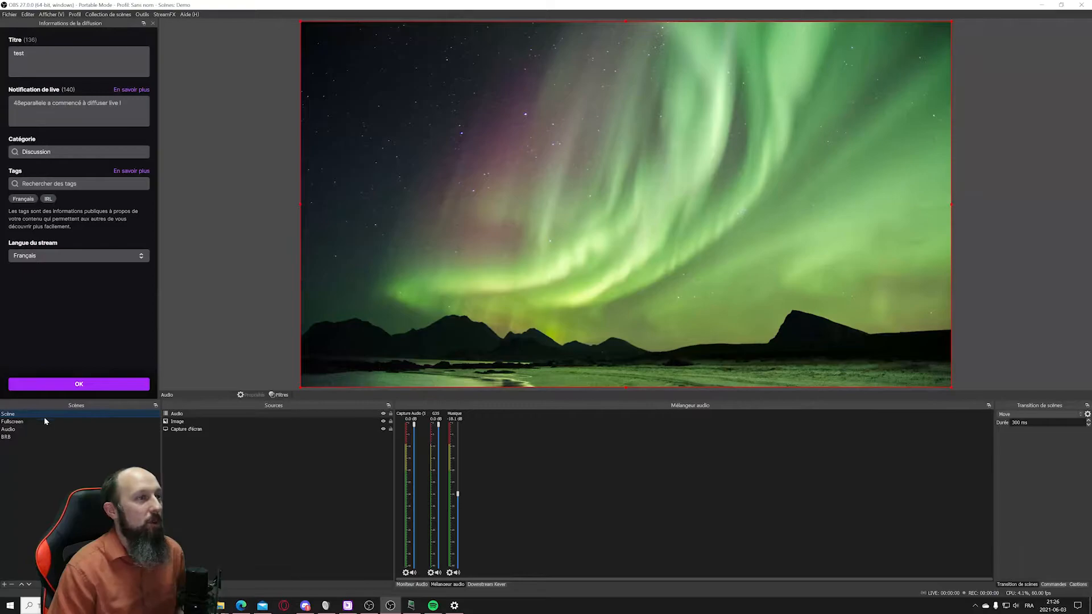
left_click(45, 422)
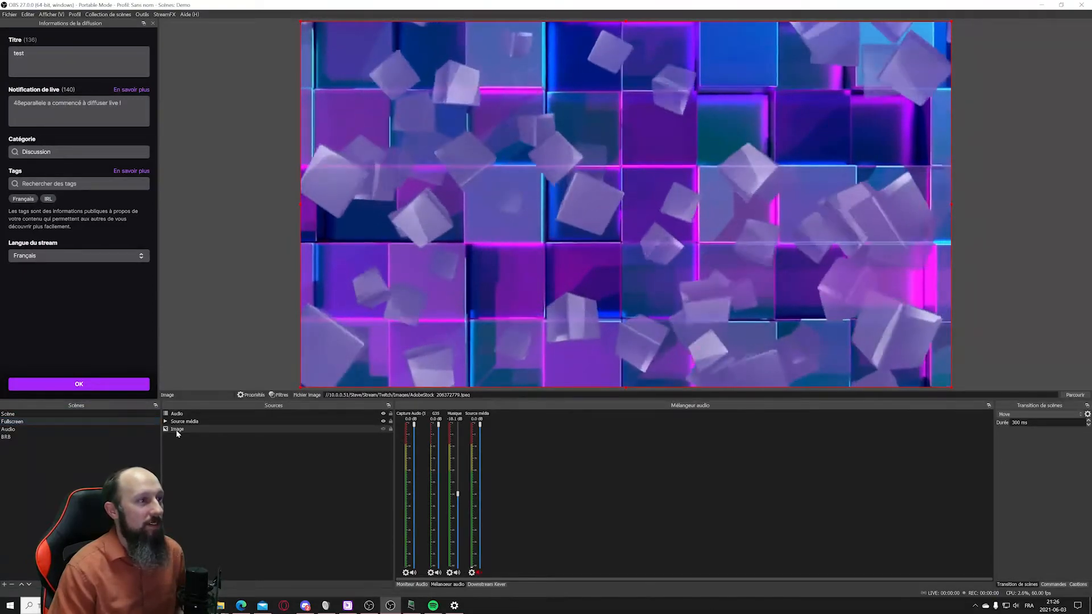
left_click(55, 417)
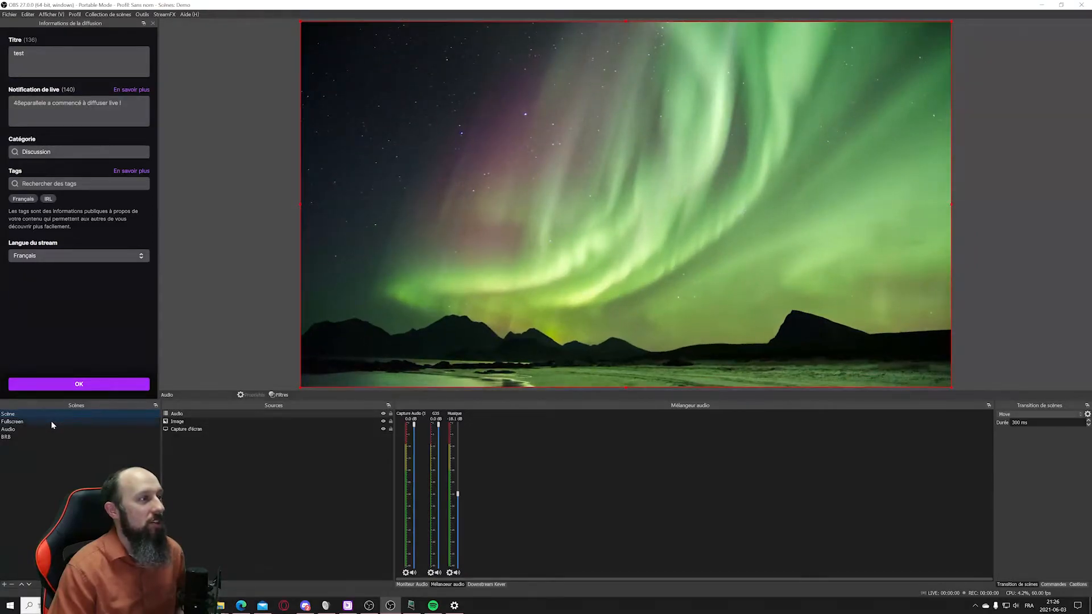
left_click(51, 425)
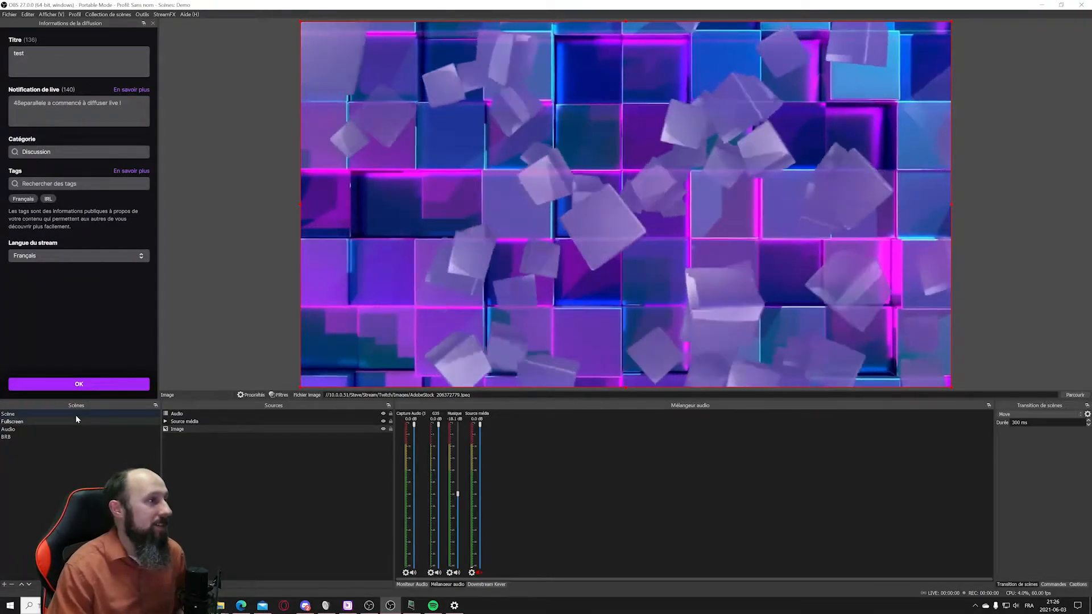
left_click(56, 414)
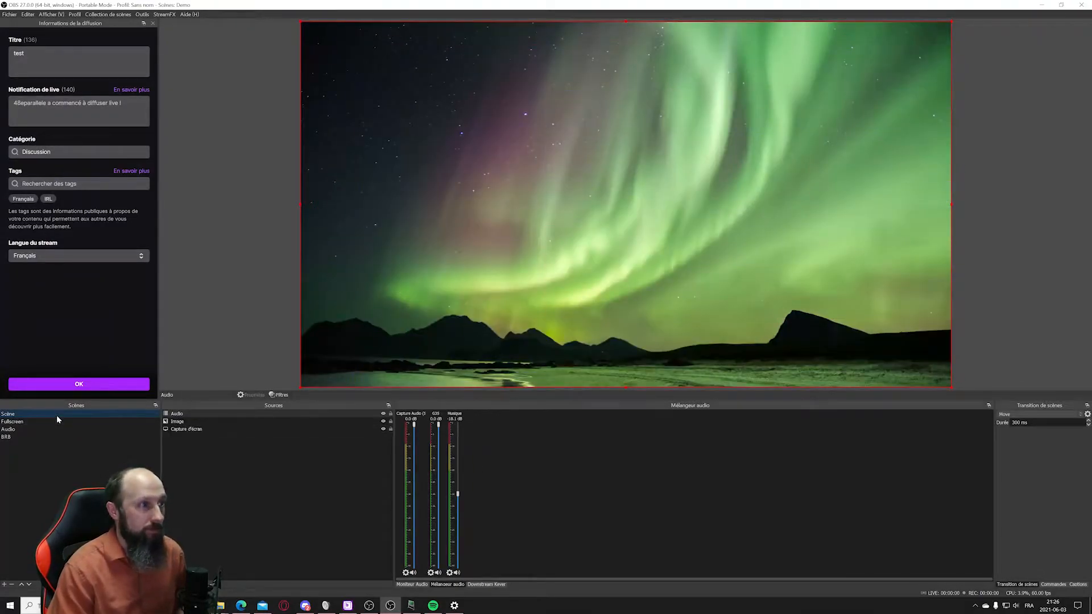
left_click(57, 422)
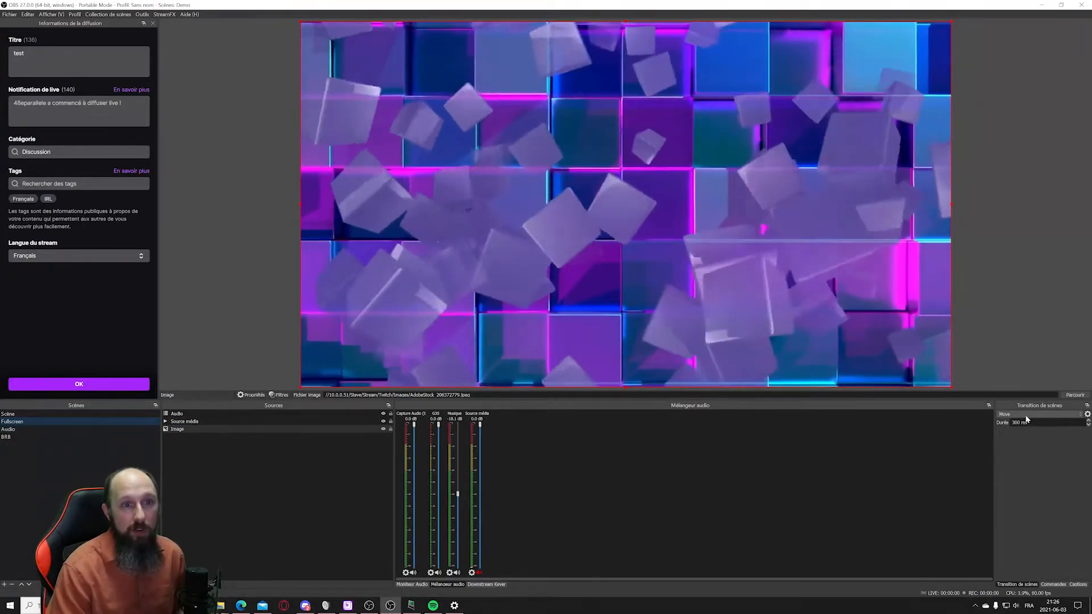
Examine the Move transition's easing, zoom and curve settings and the position options for appearing items, and close its properties without changes.
left_click(1027, 414)
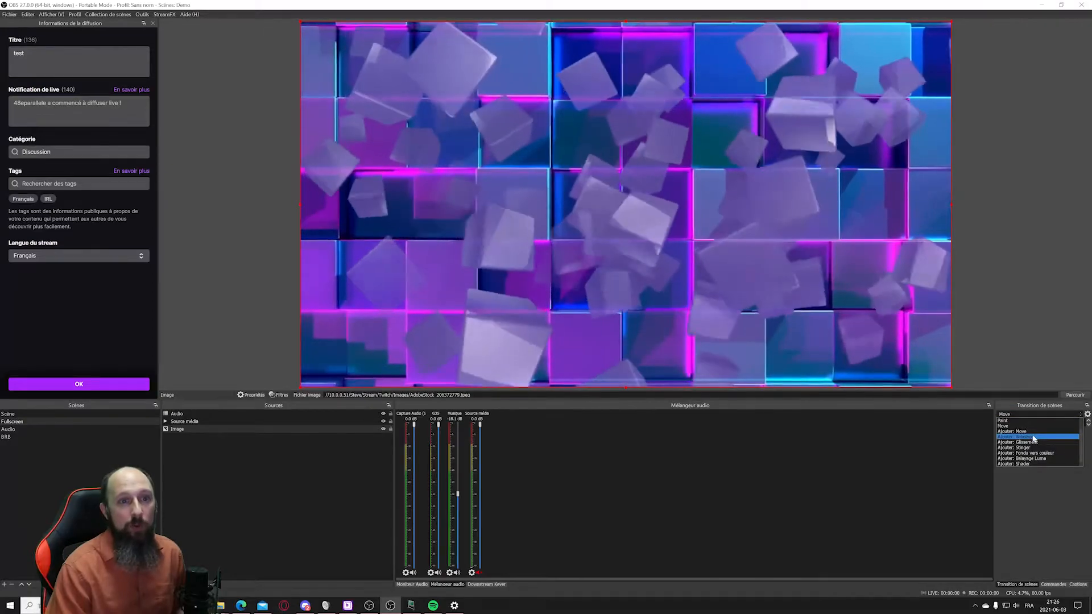
left_click(1087, 415)
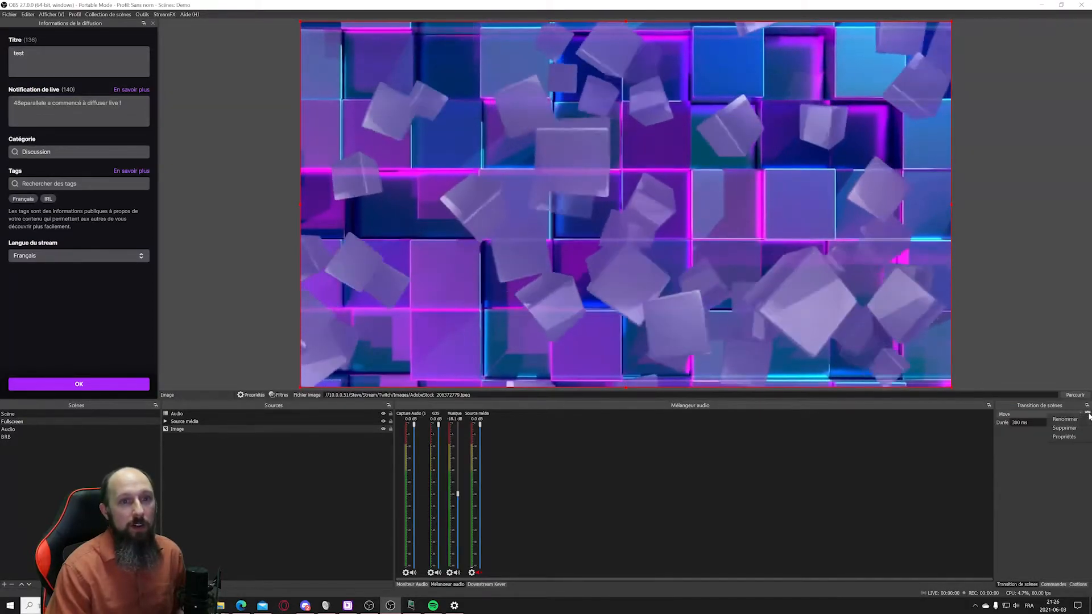
left_click(1067, 439)
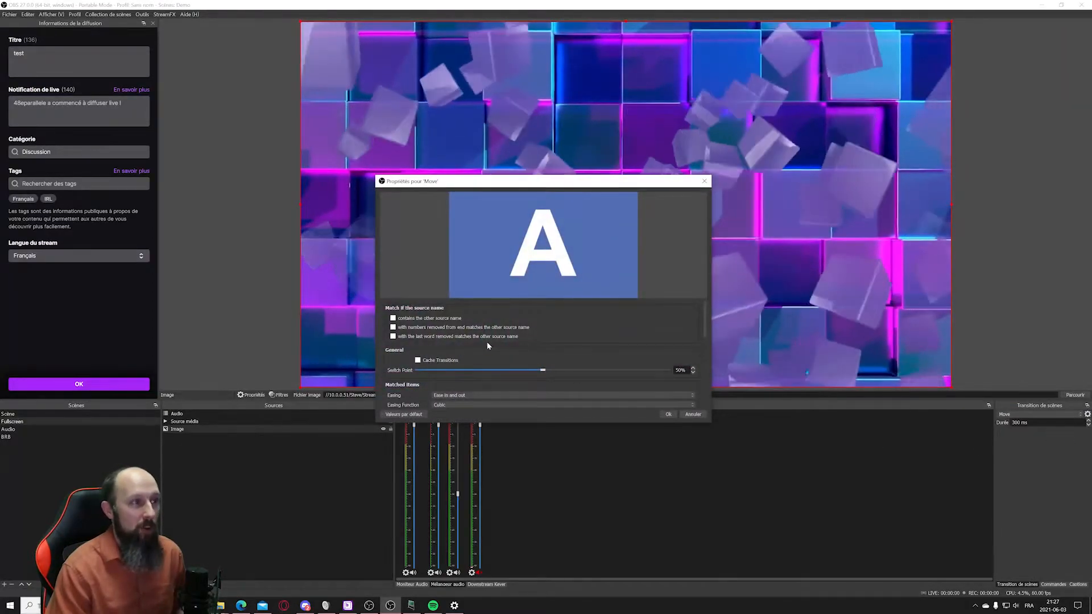
scroll(475, 357, "down", 2)
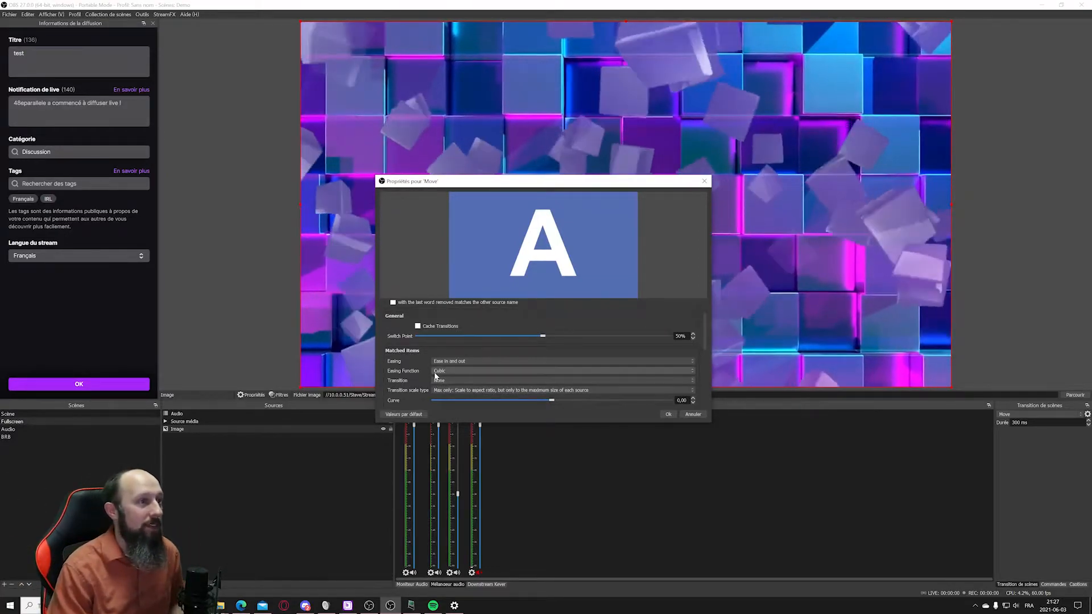
scroll(422, 362, "down", 1)
scroll(433, 362, "down", 2)
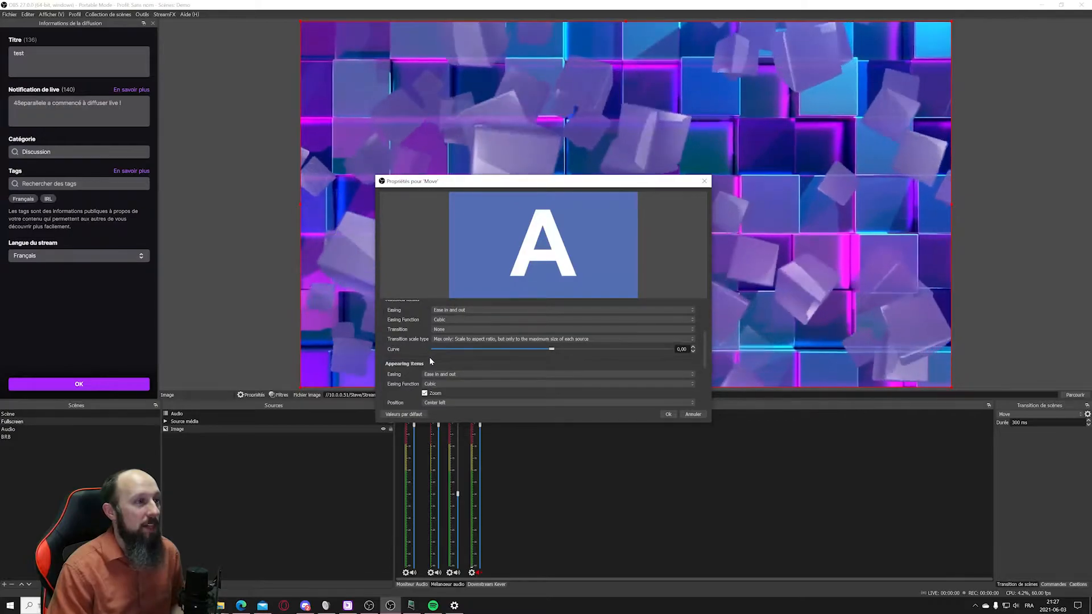
scroll(429, 364, "down", 2)
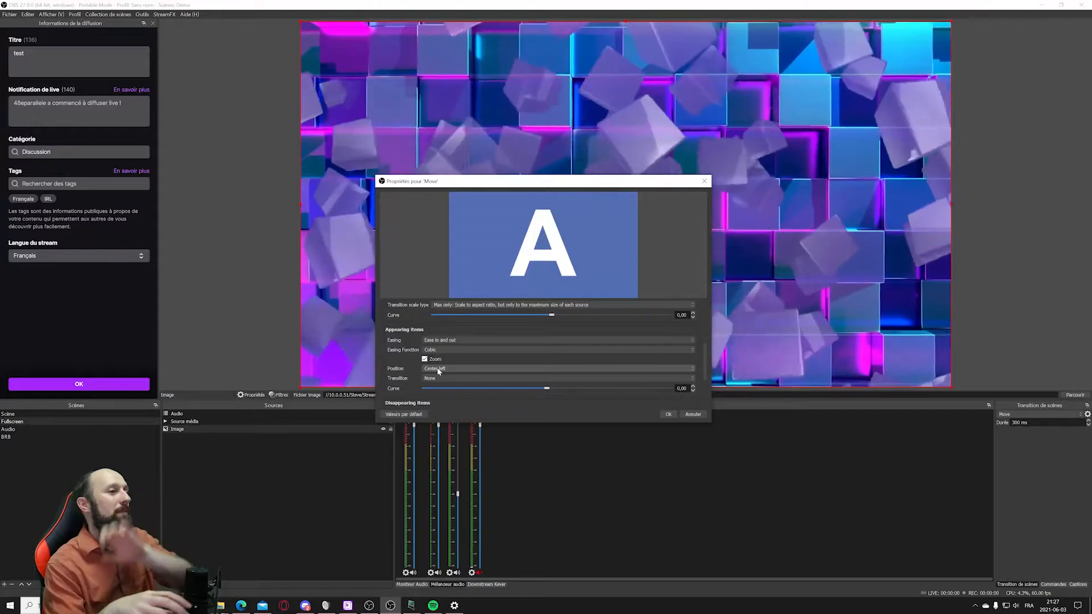
scroll(432, 369, "down", 1)
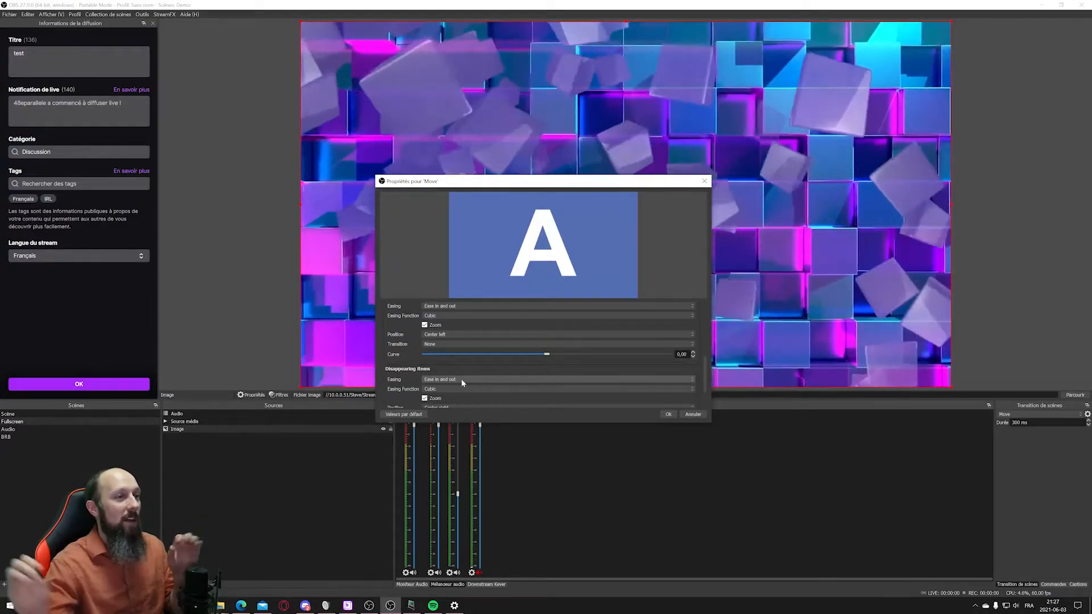
left_click(462, 334)
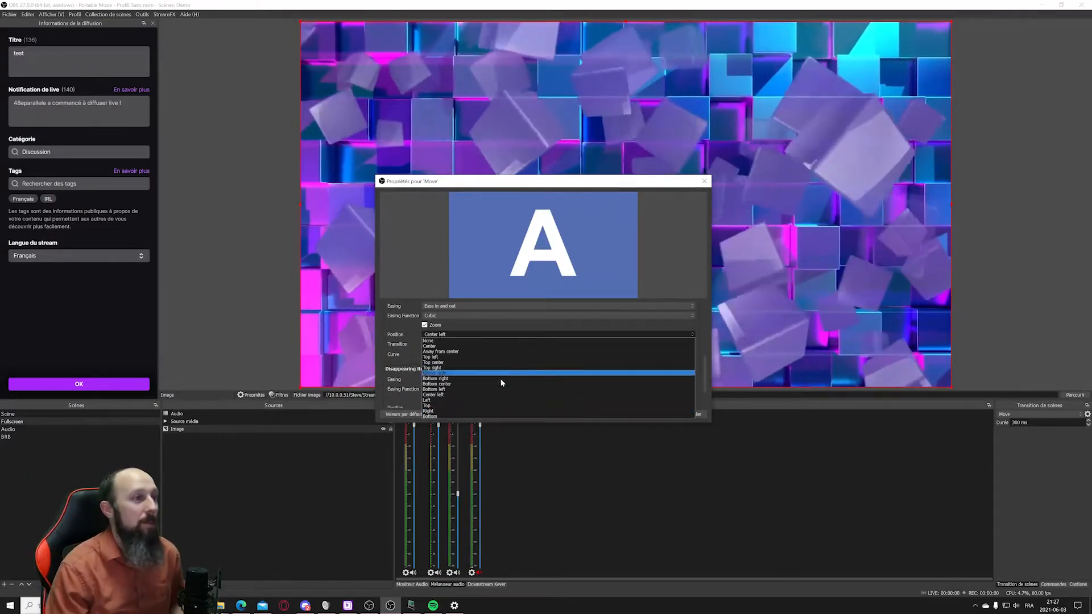
left_click(701, 419)
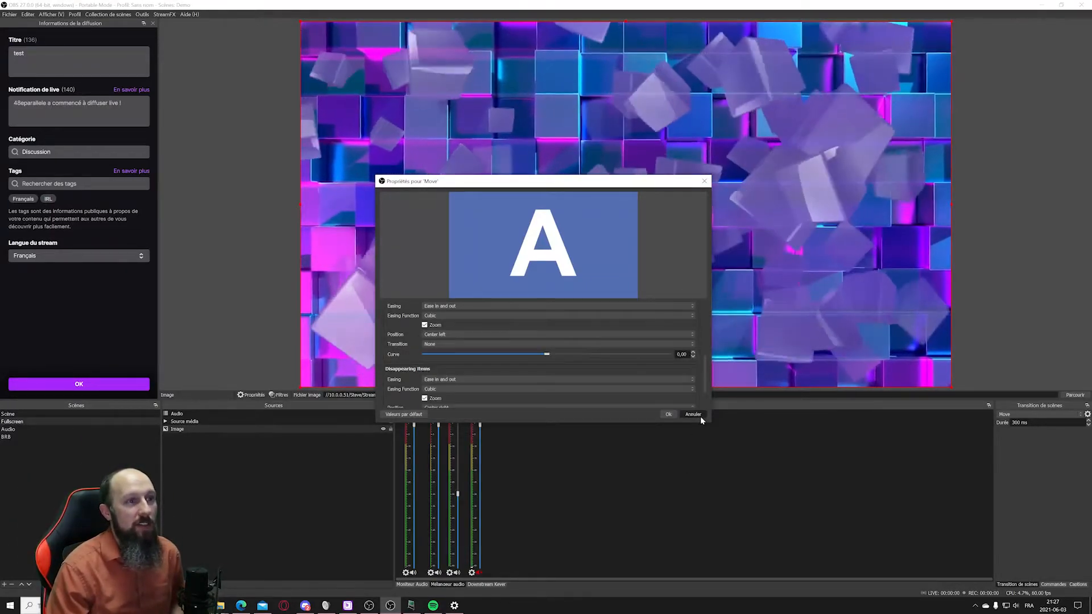
left_click(700, 416)
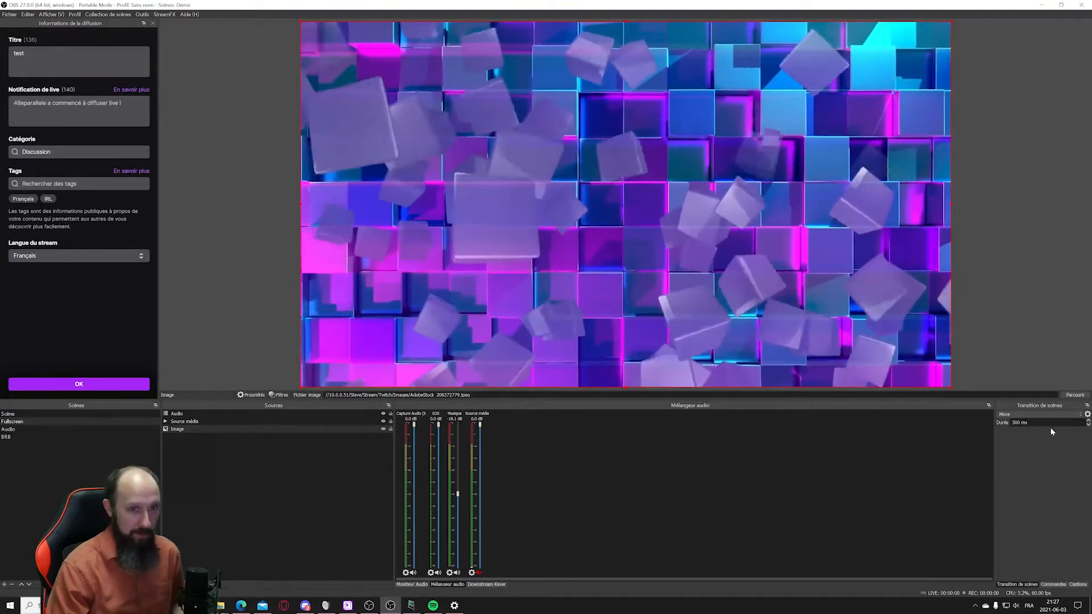
Add a Balayage transition under its default name and try it in the preview and between the Scène and Fullscreen scenes.
left_click(1029, 414)
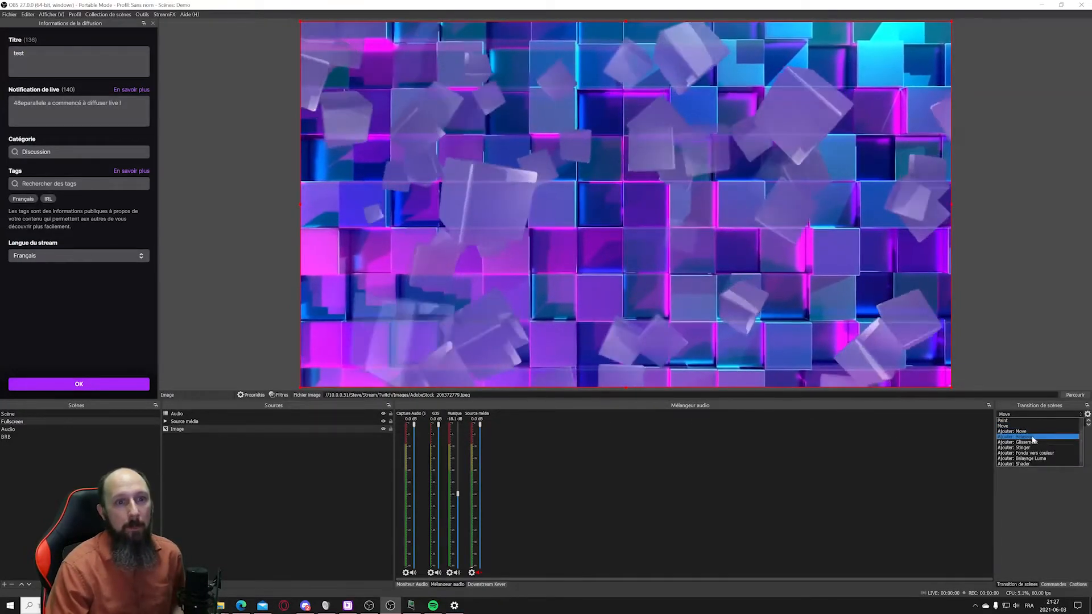
left_click(1032, 437)
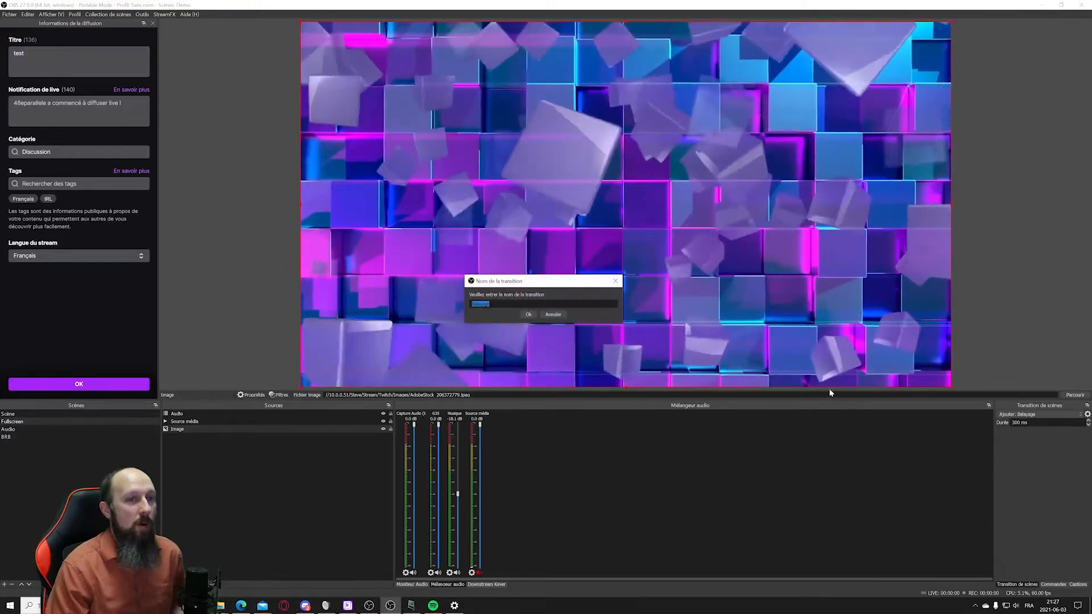
left_click(526, 315)
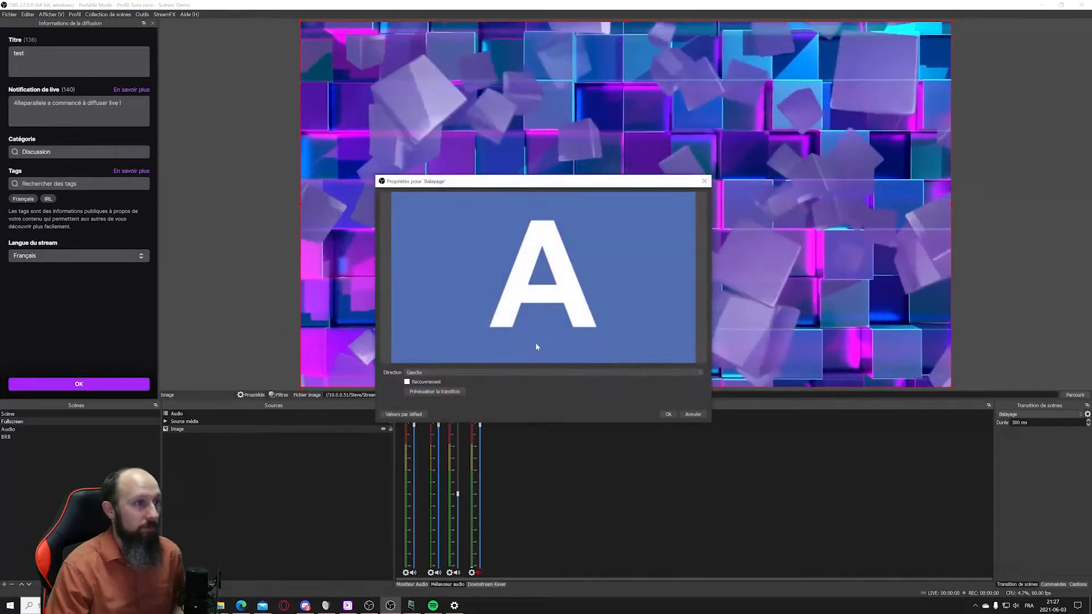
left_click(448, 392)
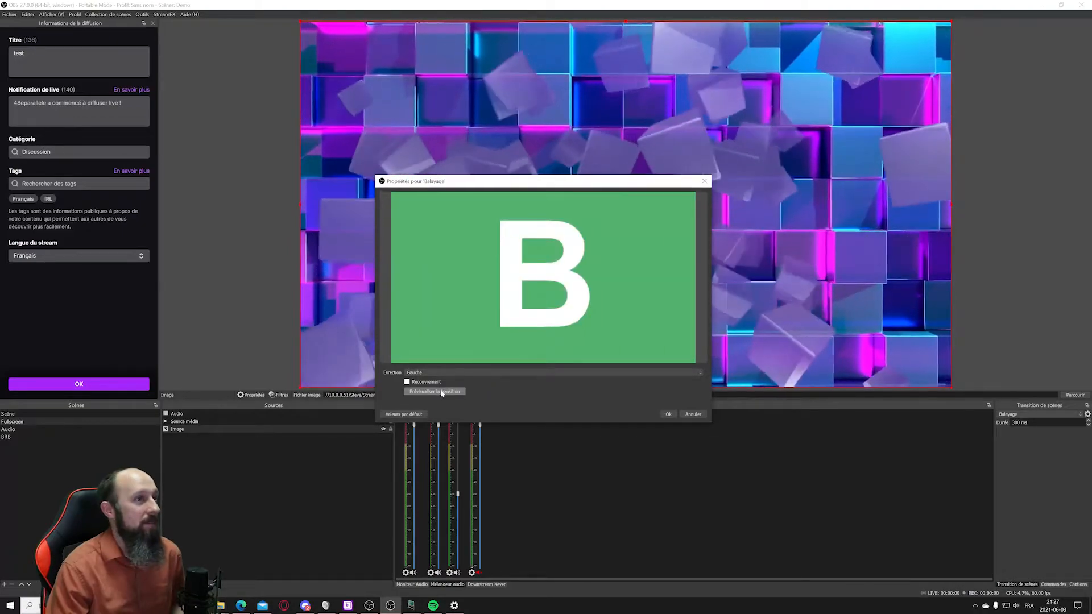
left_click(442, 393)
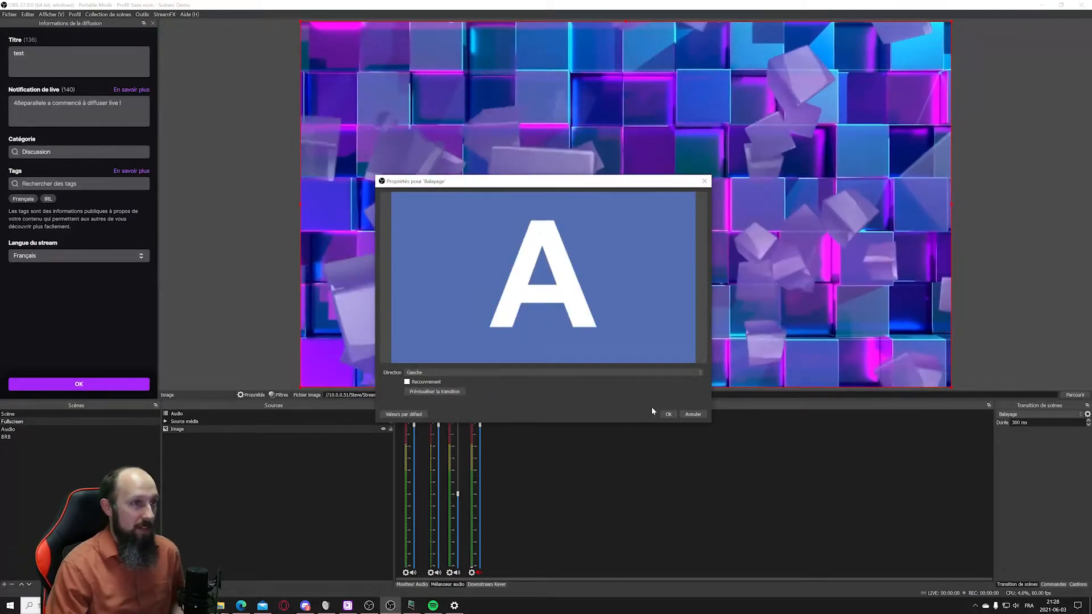
left_click(669, 414)
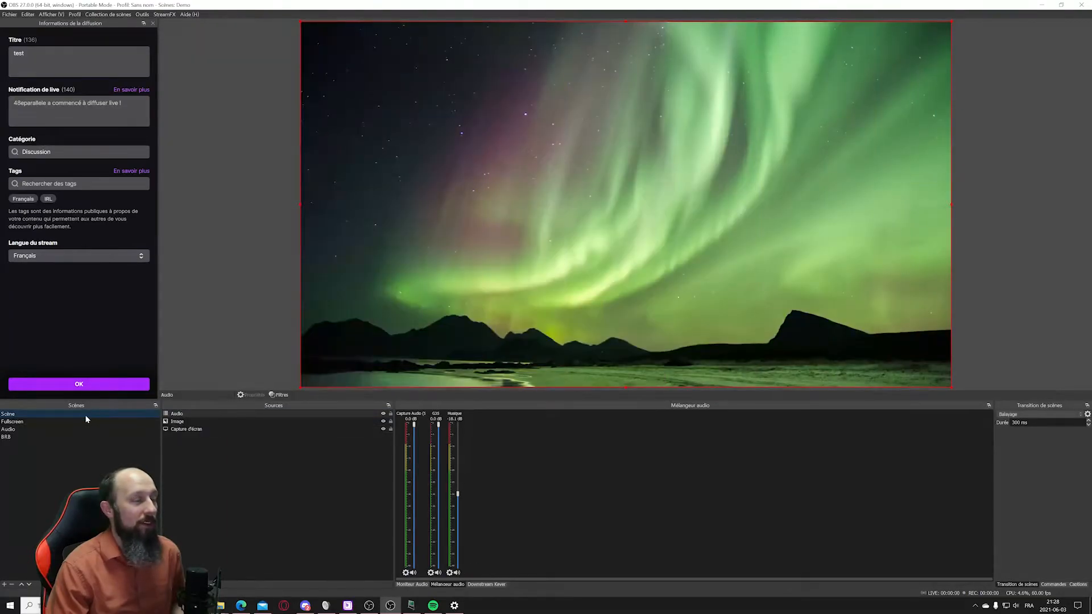
left_click(83, 422)
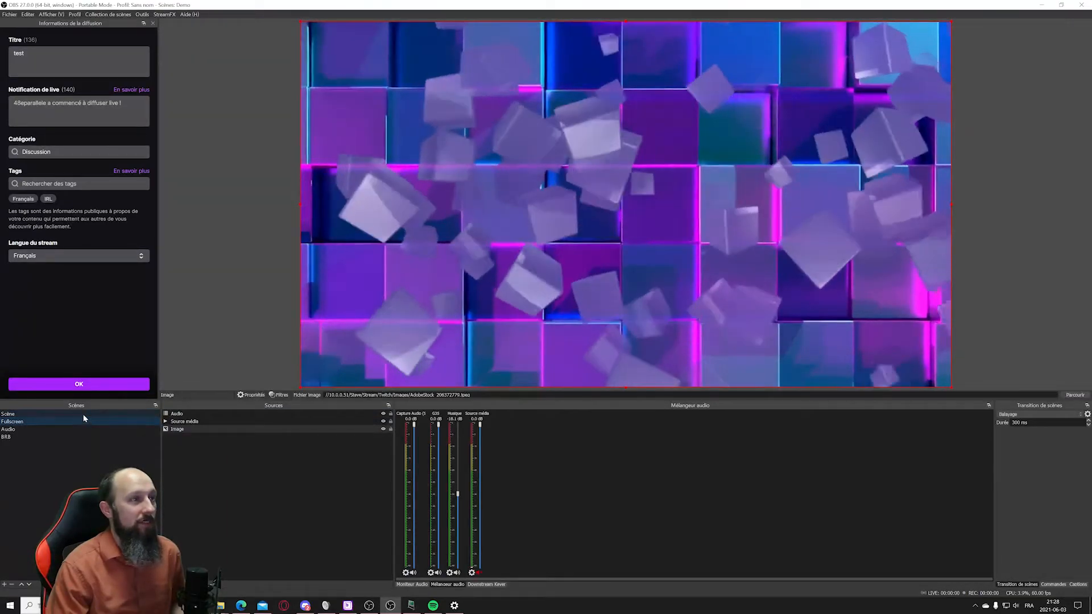
left_click(83, 414)
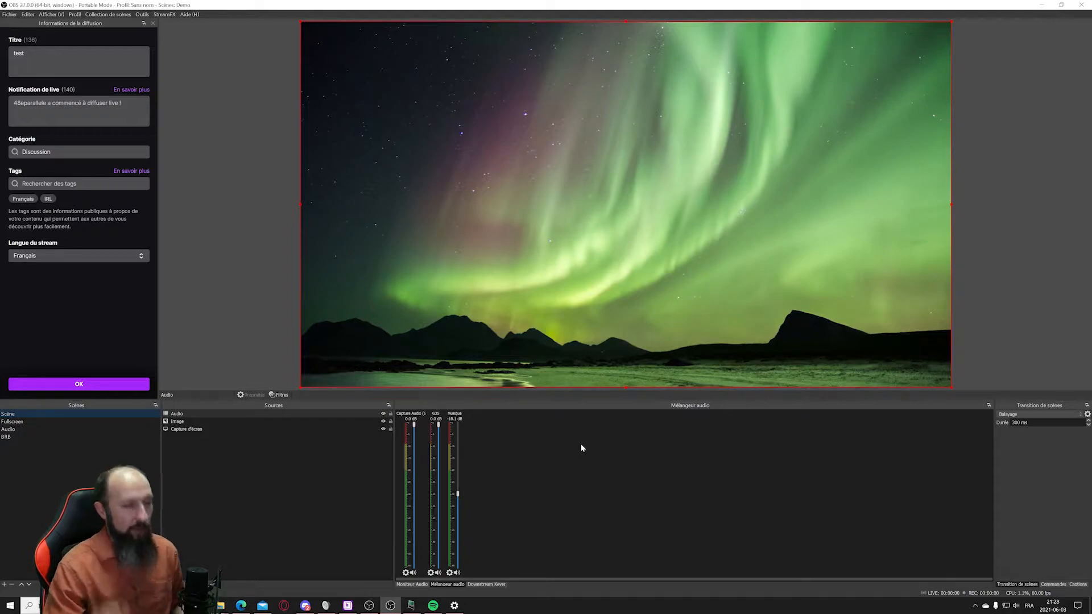
Add a Glissement transition under its default name with direction Gauche and preview it in both directions between A and B.
left_click(1031, 414)
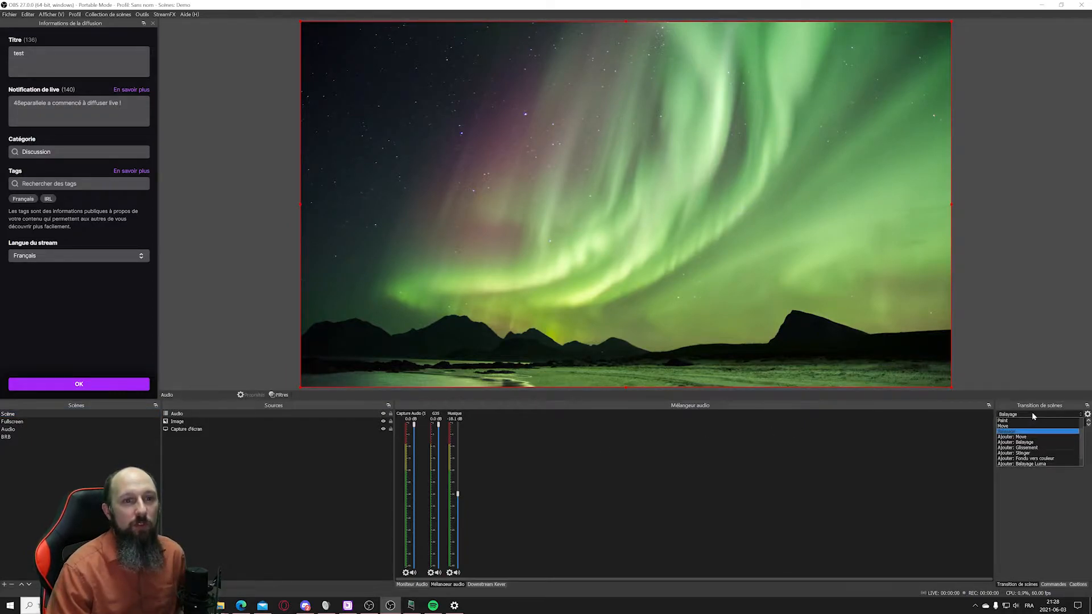
left_click(1034, 447)
left_click(528, 315)
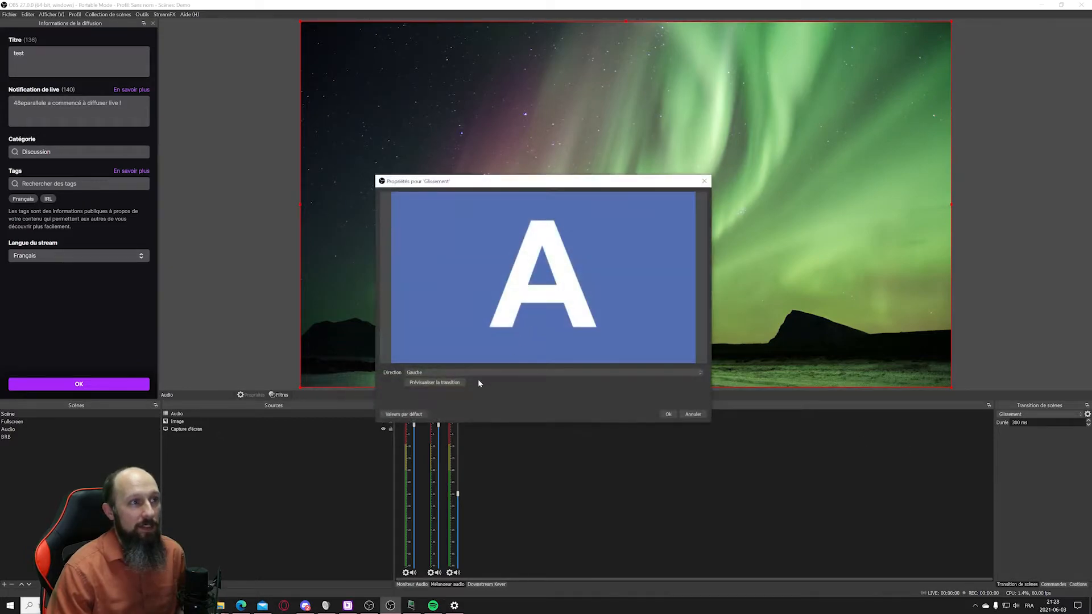
left_click(436, 373)
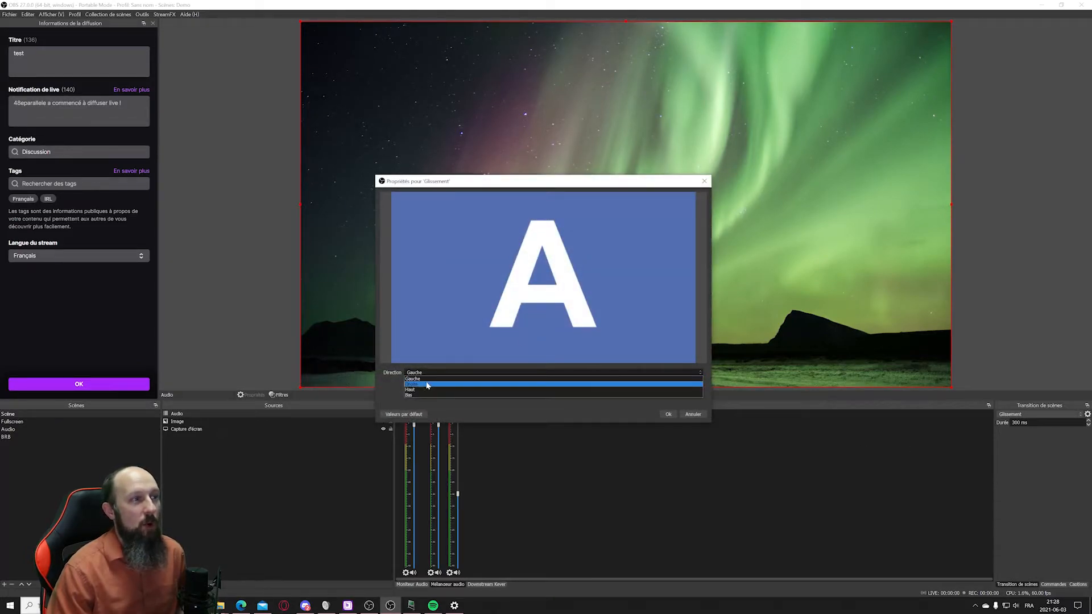
left_click(427, 379)
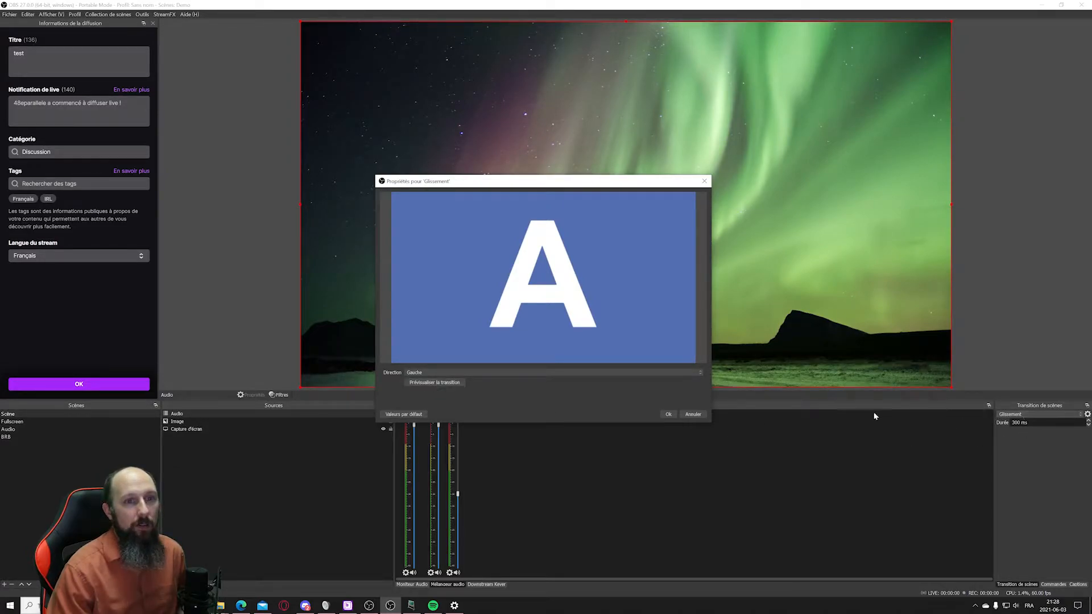
left_click(433, 386)
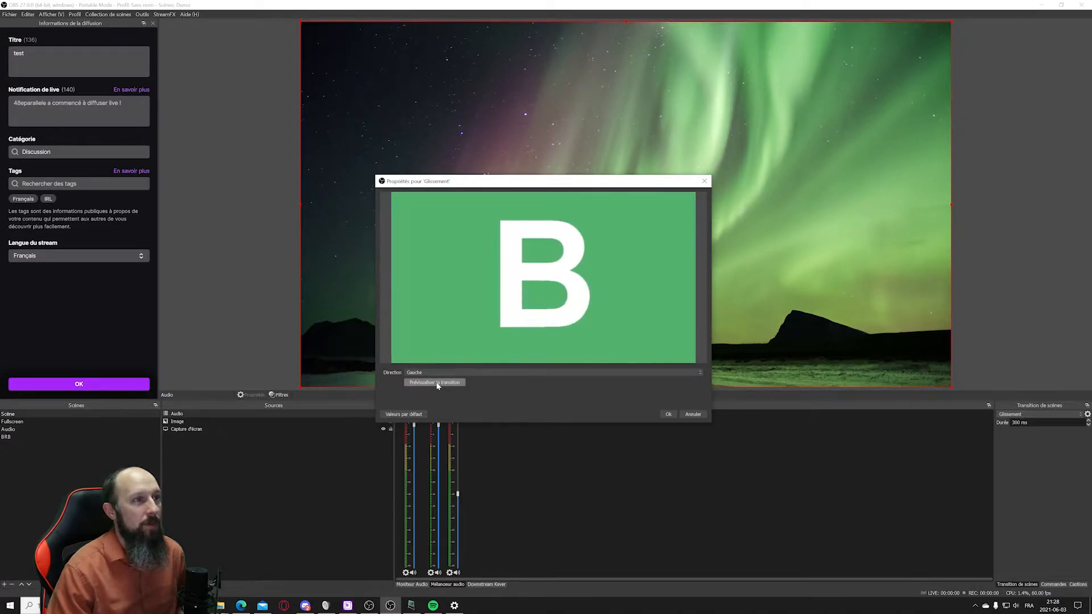
left_click(443, 384)
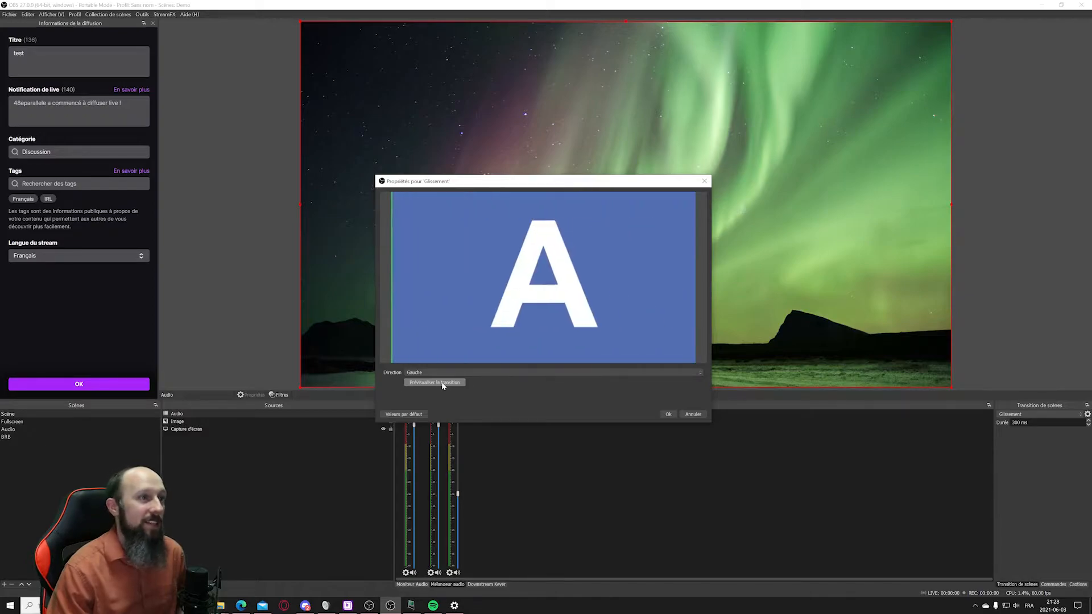
left_click(669, 415)
left_click(1049, 415)
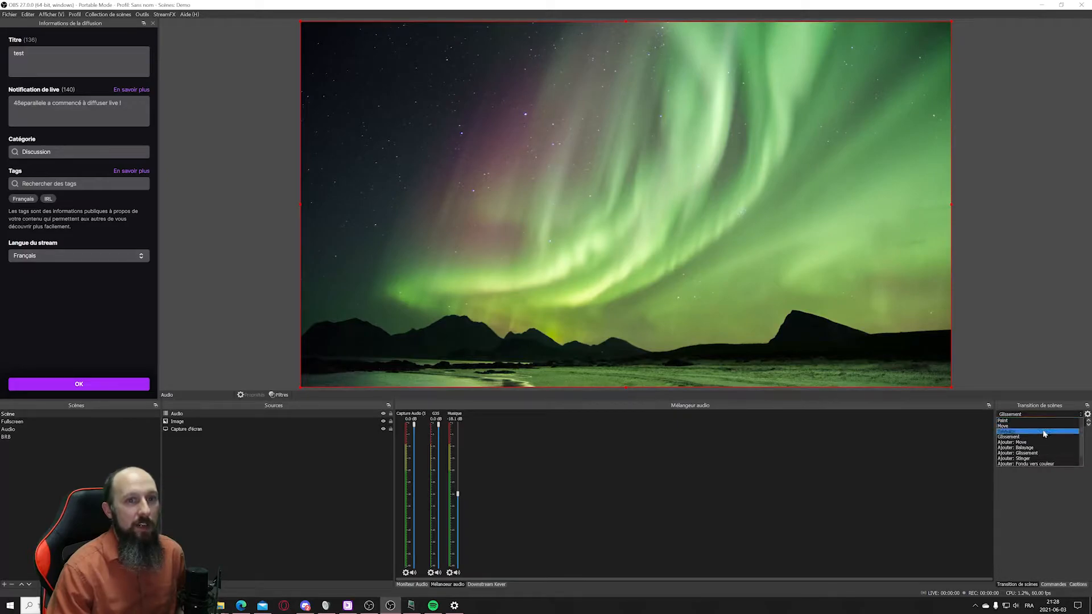
left_click(1060, 434)
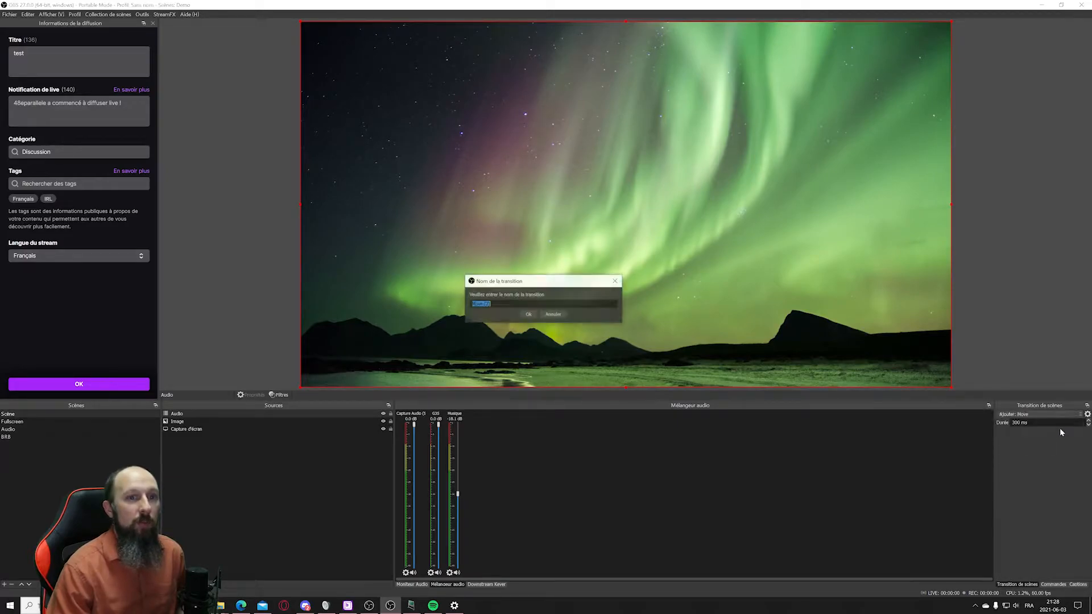
left_click(554, 316)
Select the existing Move transition, examine its matching, easing and appearing-item settings, and close its properties without changes.
left_click(1018, 415)
left_click(1024, 426)
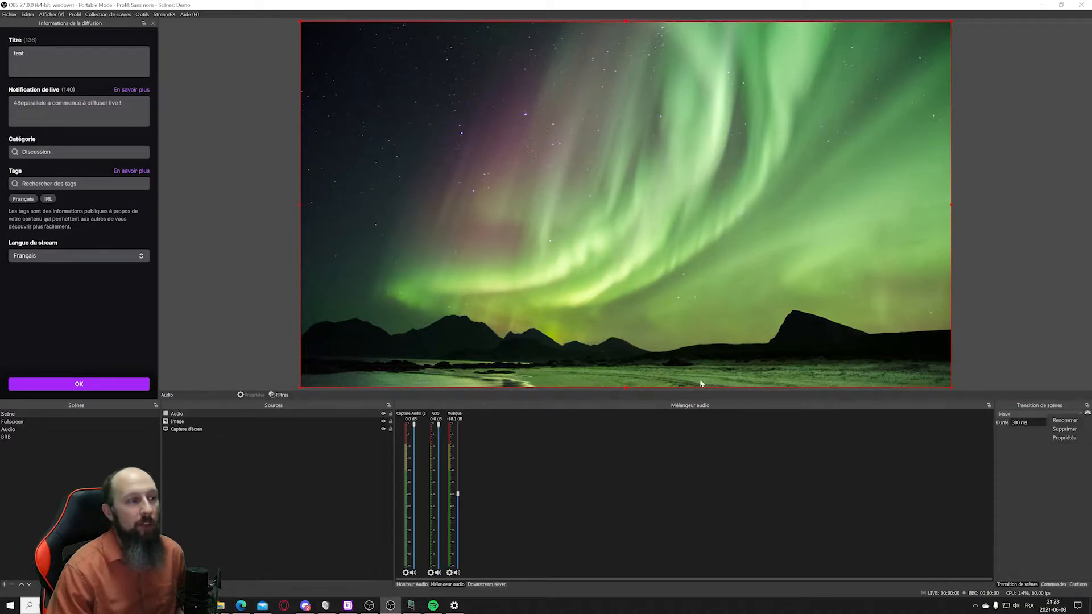
left_click(1085, 439)
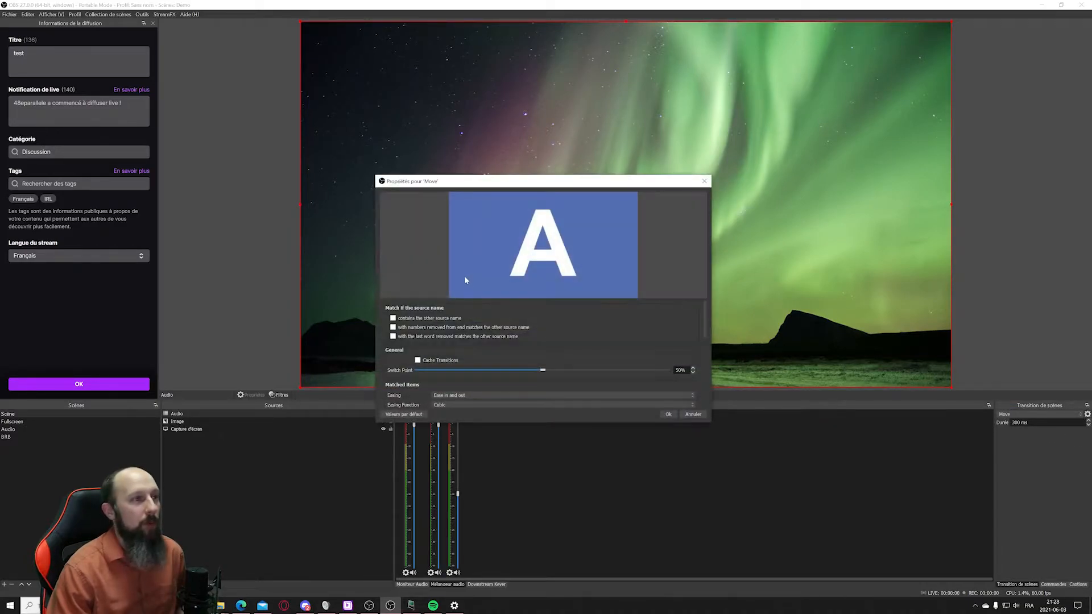
scroll(488, 334, "down", 3)
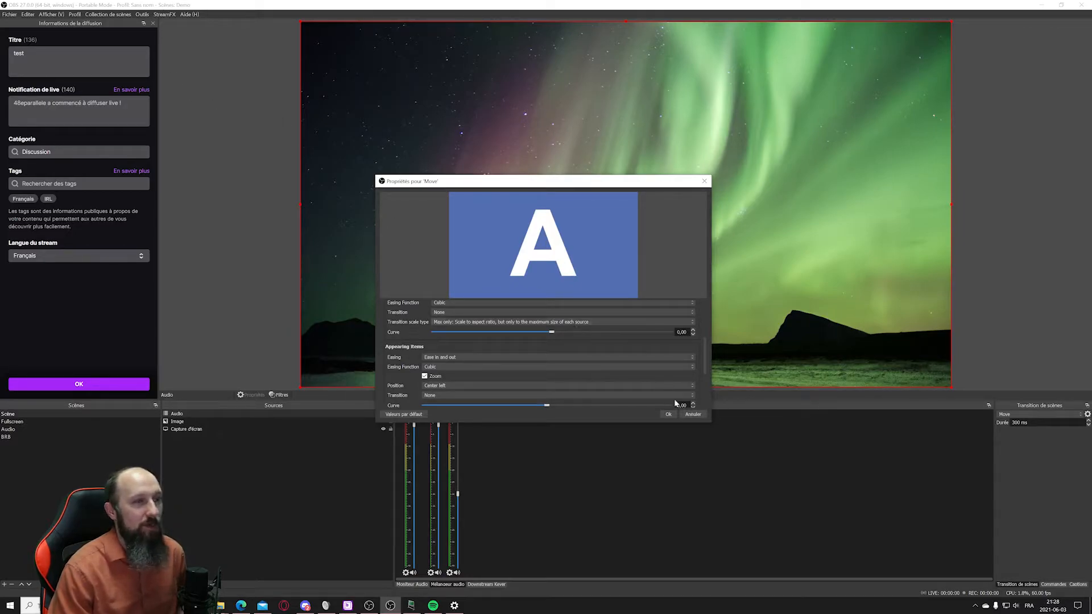
left_click(694, 415)
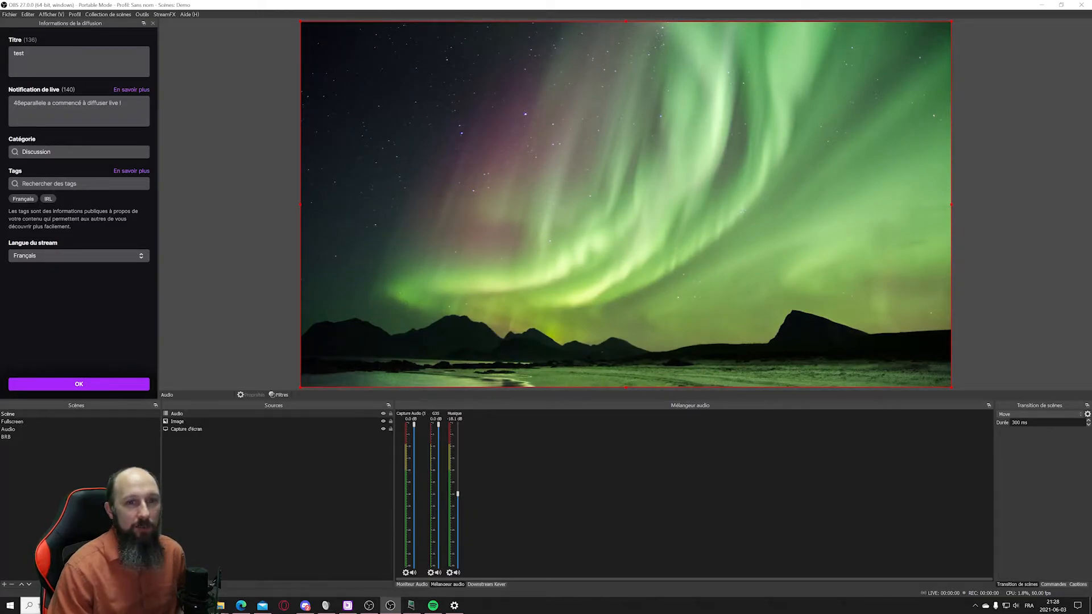
Add a Fondu vers couleur transition under its default name and preview the fade through black.
left_click(1041, 415)
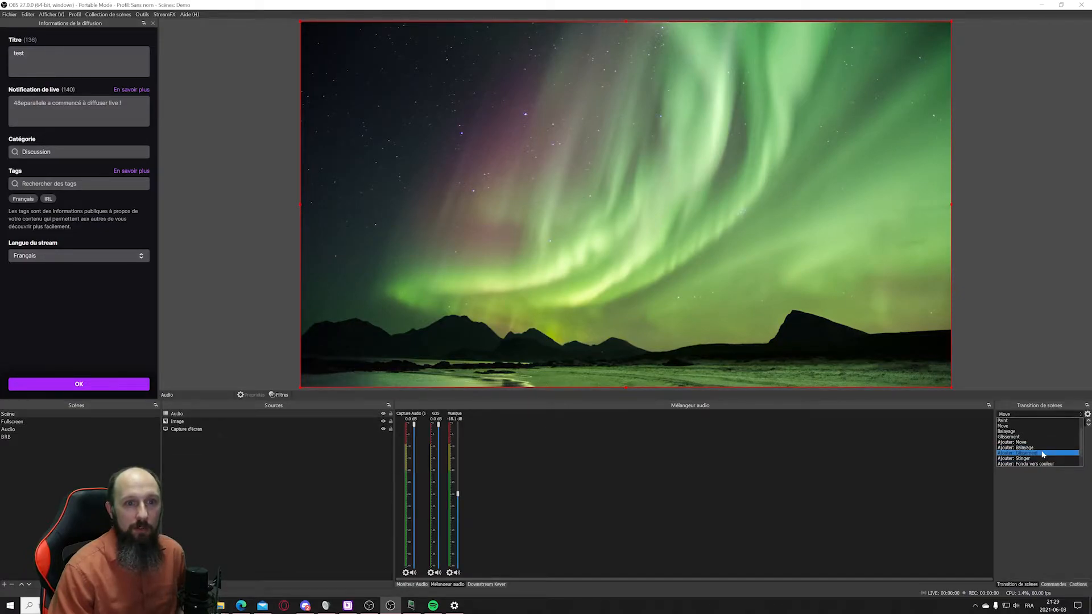
scroll(1043, 453, "down", 1)
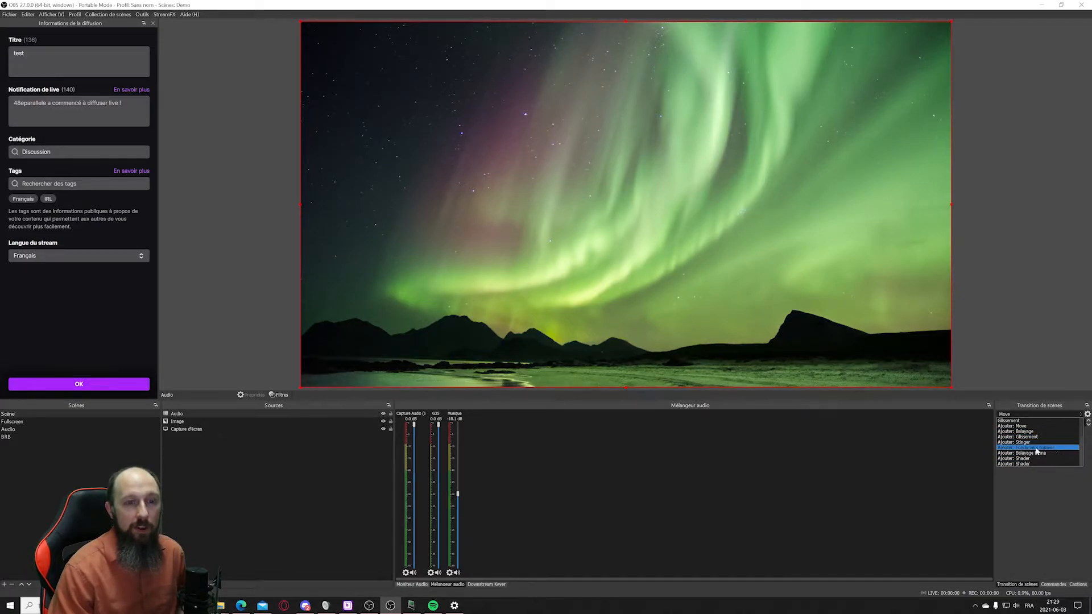
left_click(1027, 448)
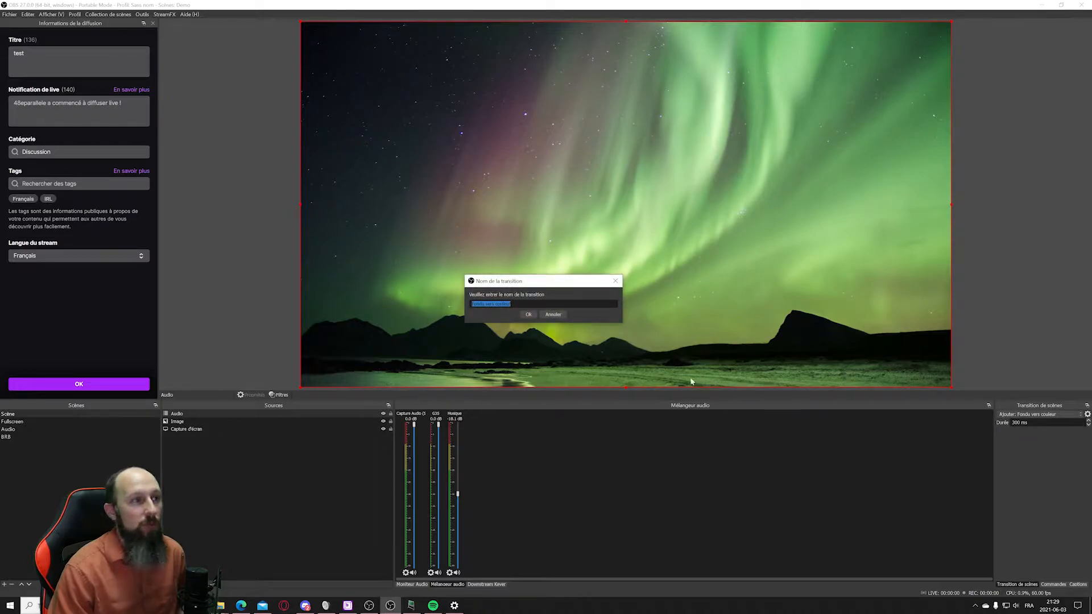
left_click(528, 315)
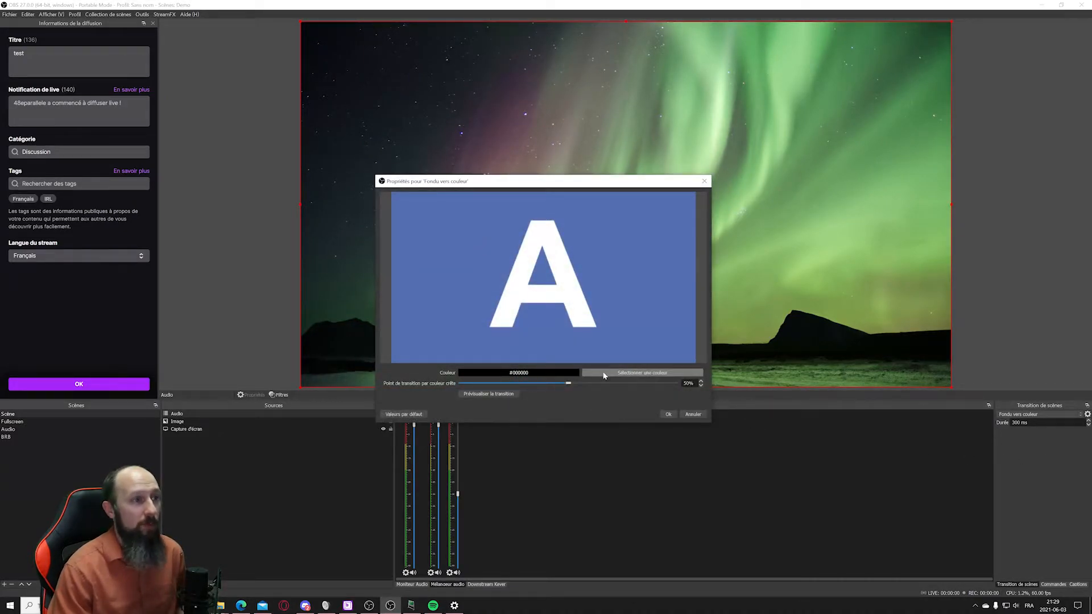
left_click(512, 395)
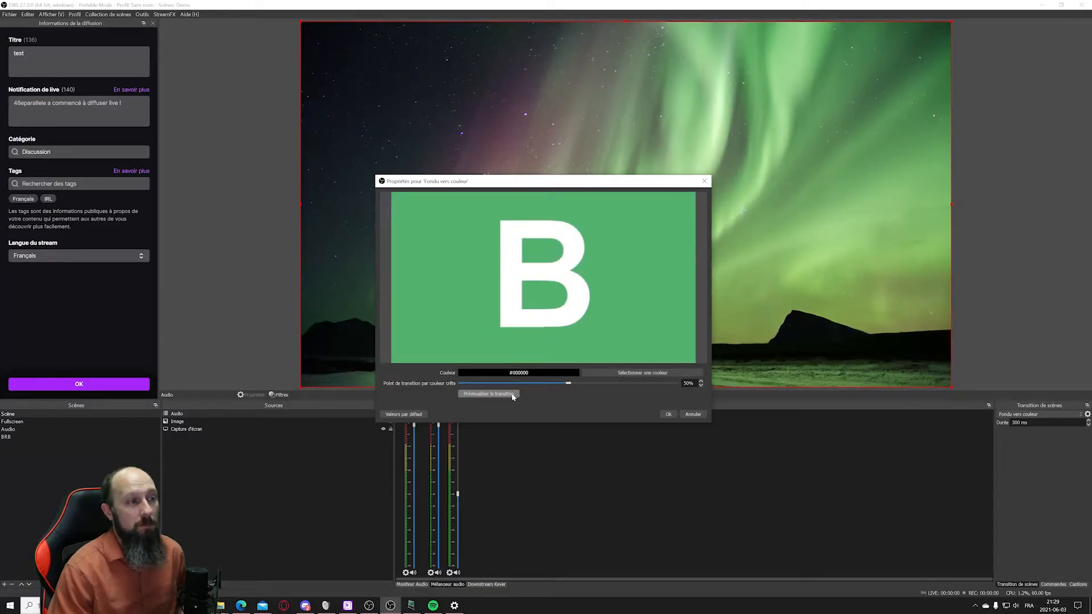
Try yellow as the Fondu vers couleur transition's colour, preview the fade several times, and discard the property changes.
left_click(591, 373)
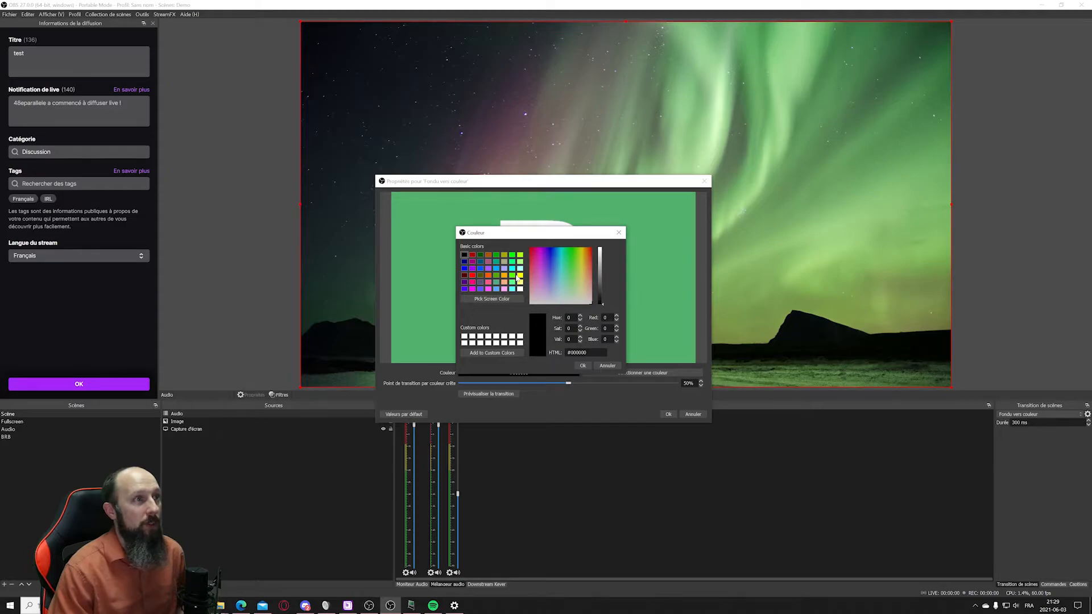
left_click(584, 366)
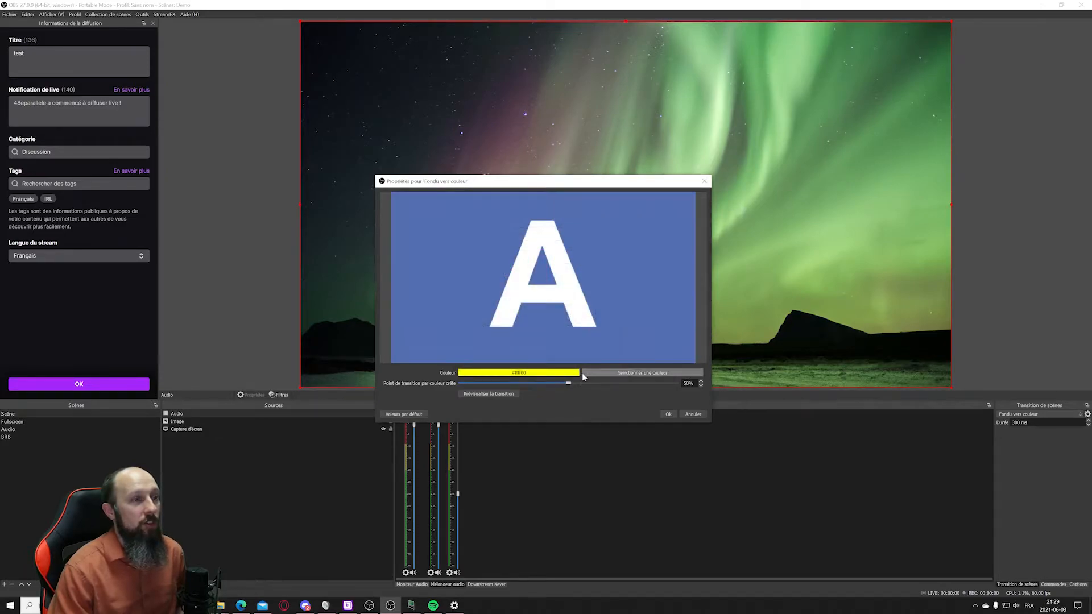
left_click(504, 395)
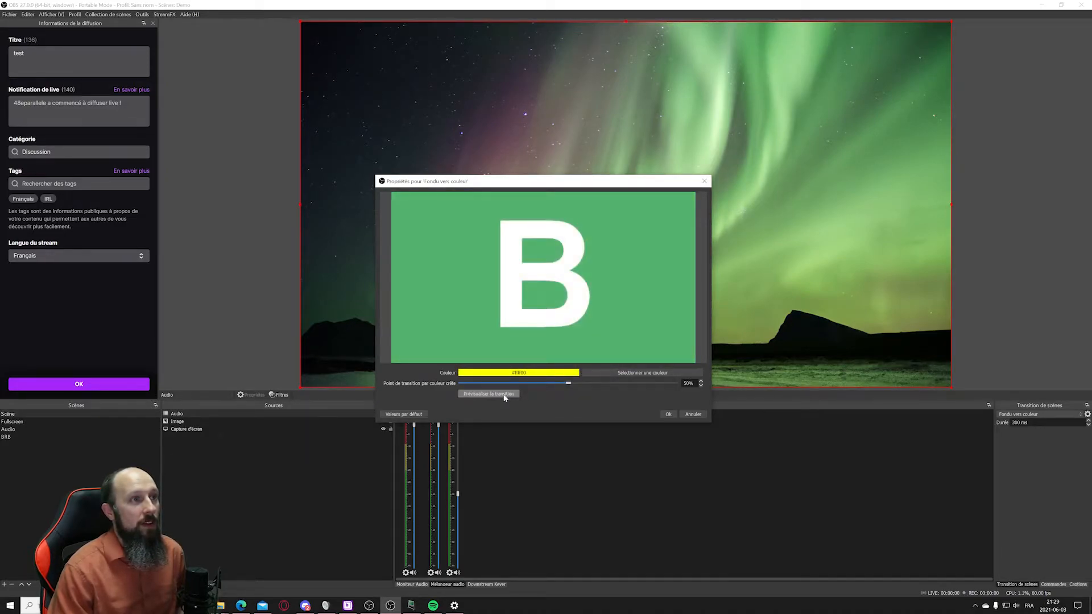
left_click(504, 395)
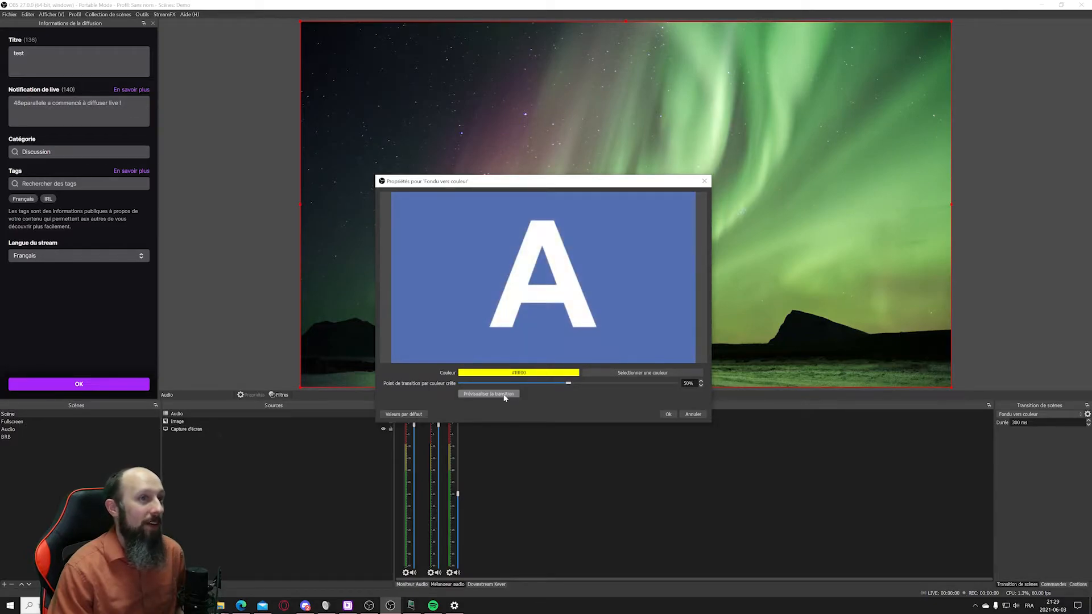
left_click(504, 395)
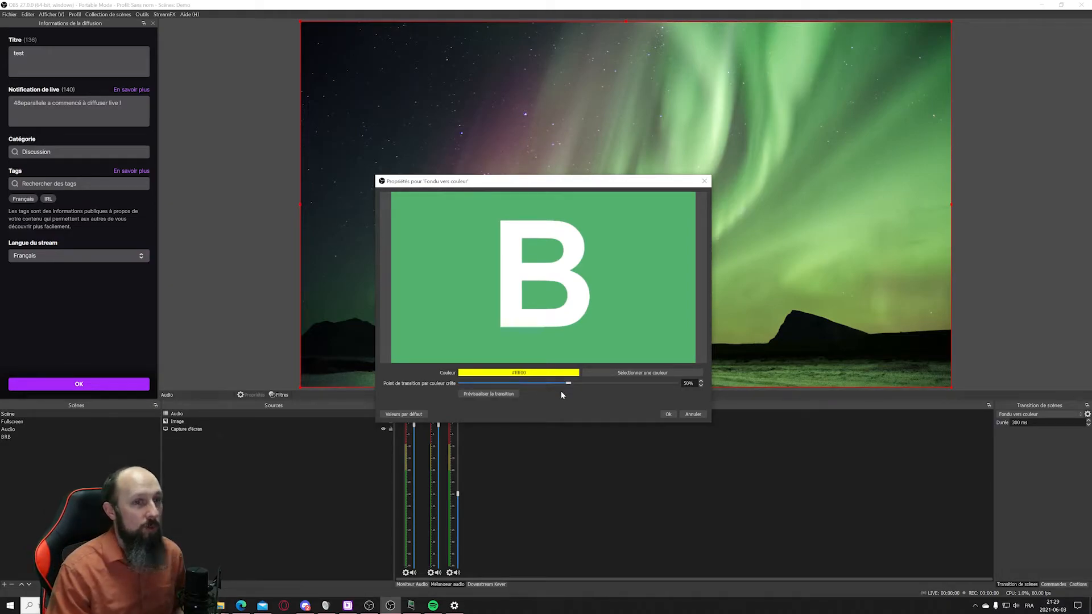
left_click(687, 414)
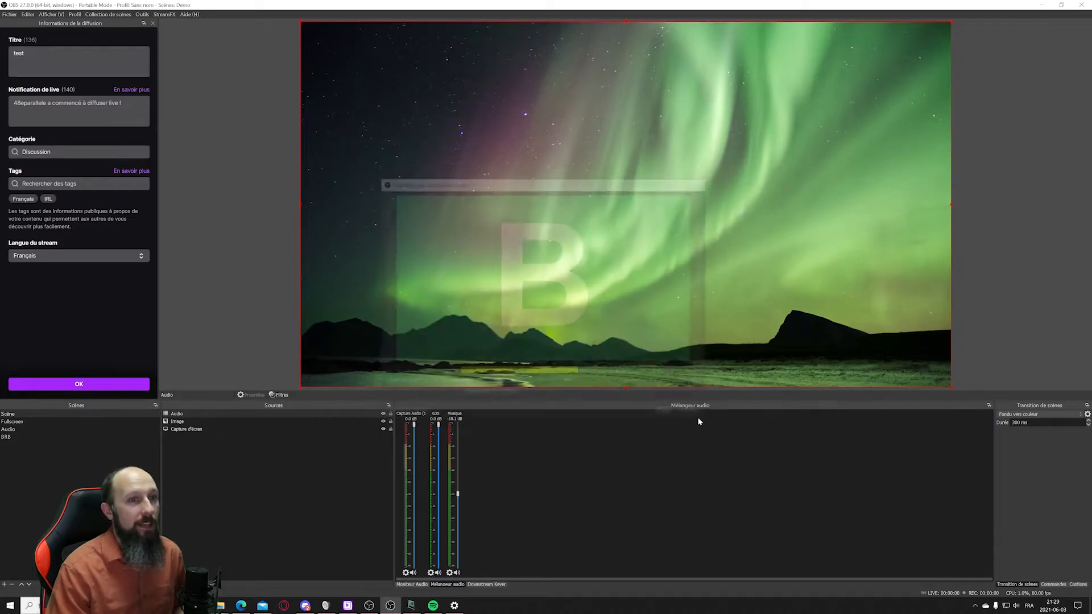
Set the transition duration to 100 ms and test Fondu vers couleur between Scène and Fullscreen, ending on Scène.
left_click(33, 414)
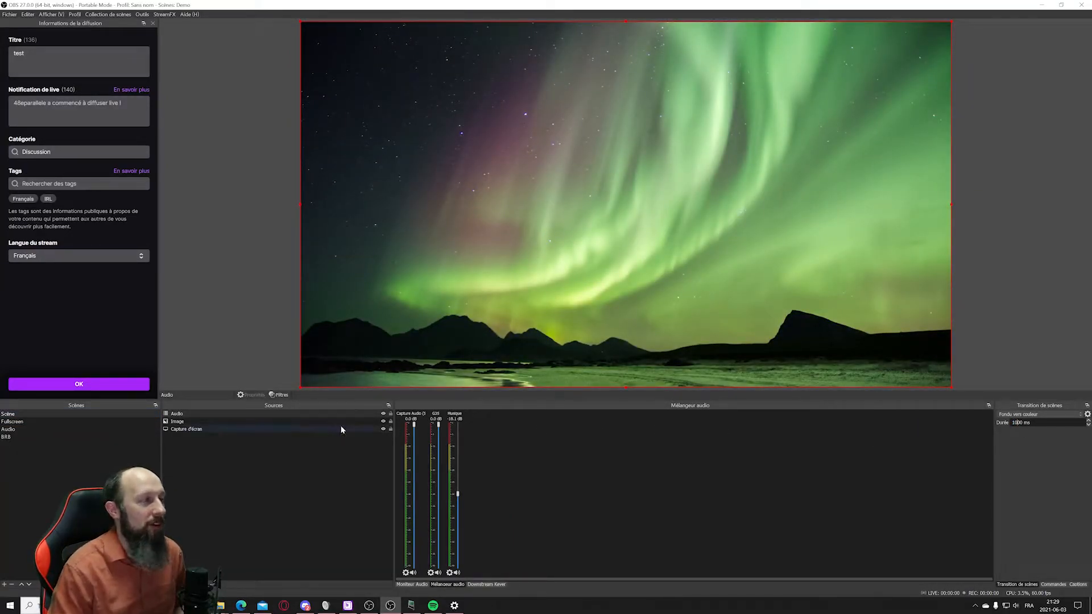
left_click(40, 415)
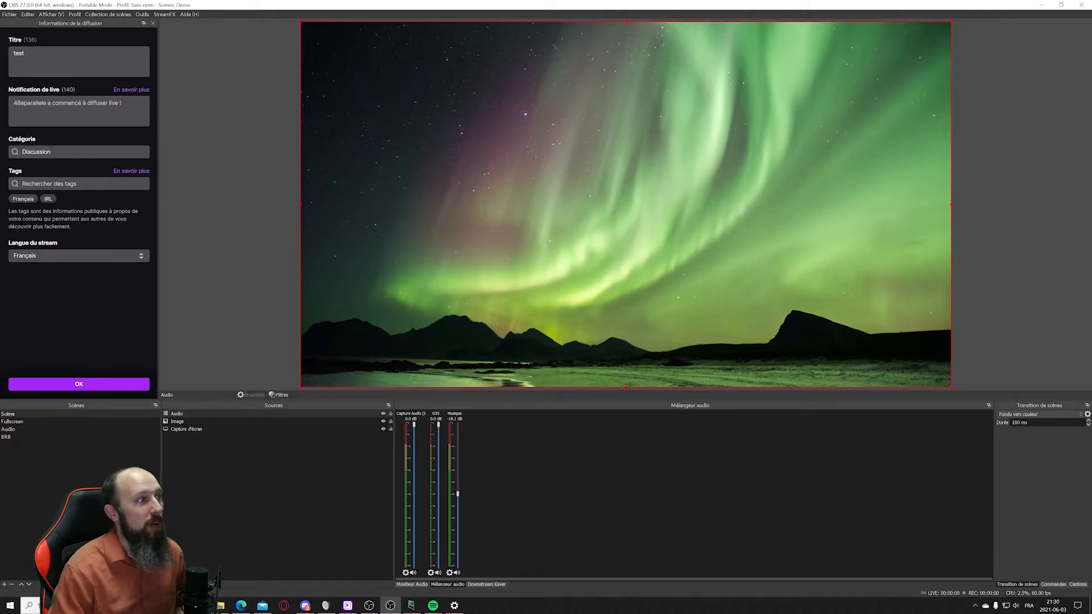
left_click(52, 427)
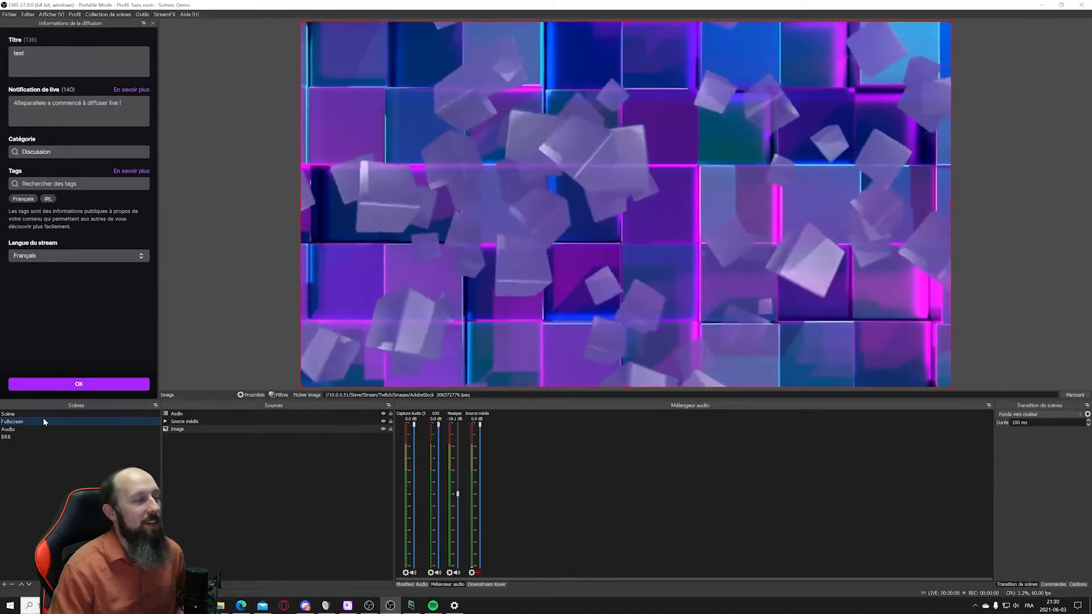
left_click(44, 414)
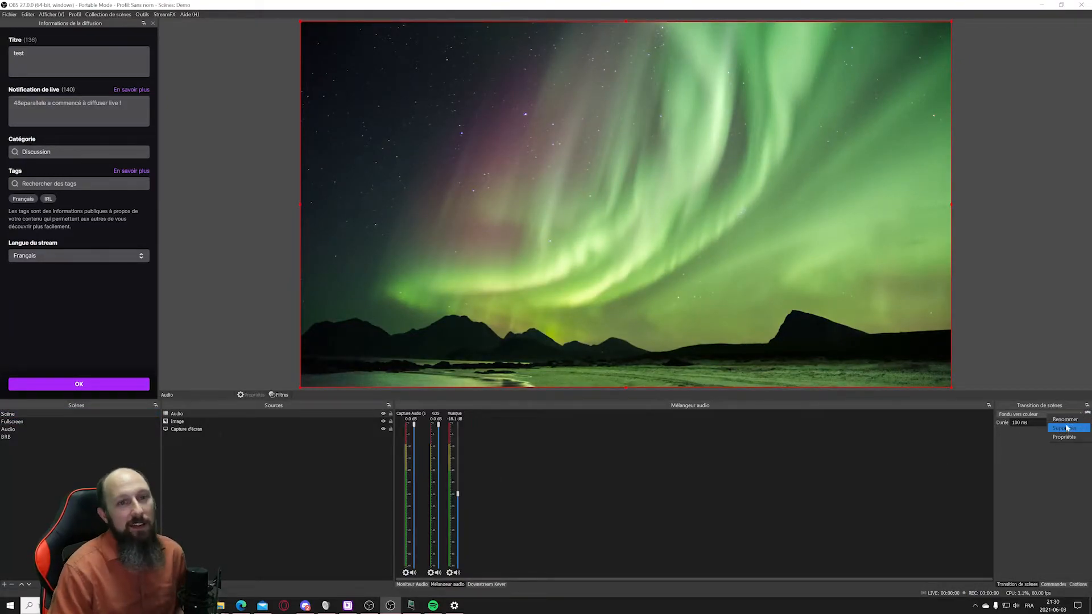
Add a Balayage Luma transition under its default name and preview its Balayage horizontal wipe in both directions.
left_click(1018, 416)
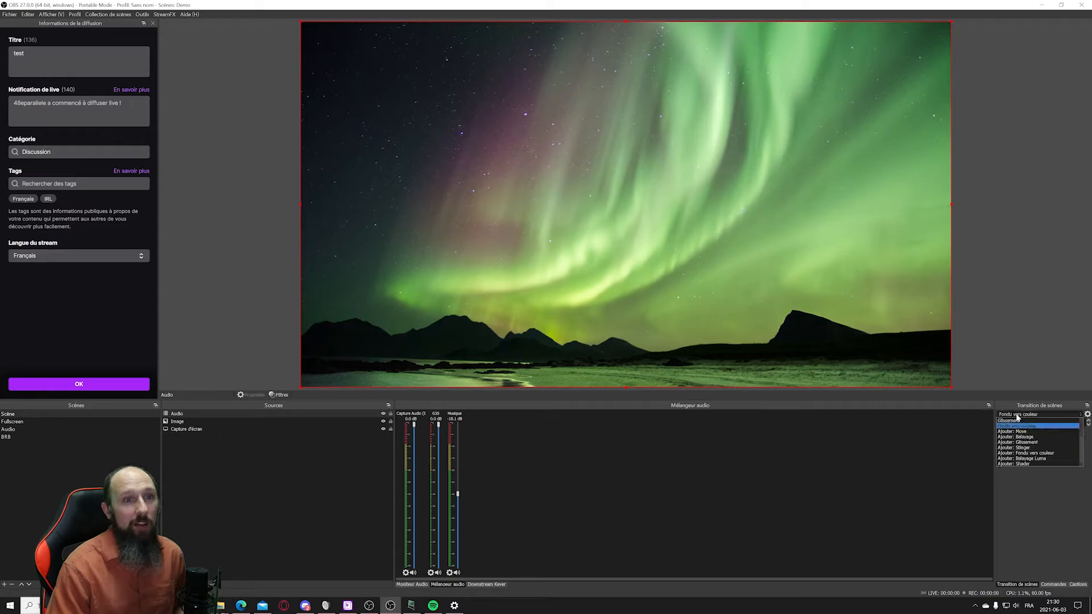
left_click(1035, 458)
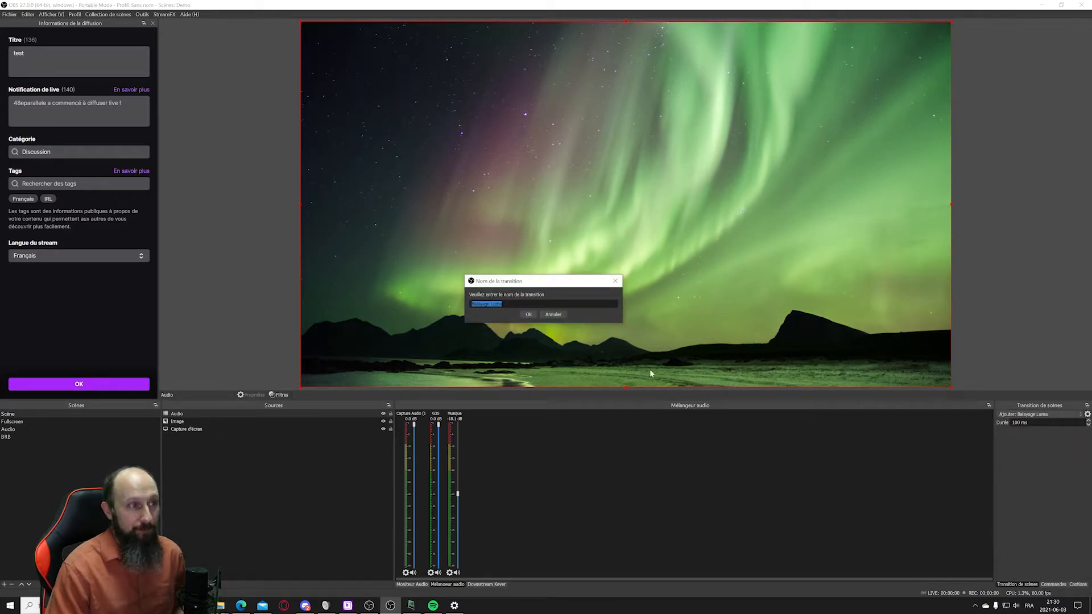
left_click(530, 315)
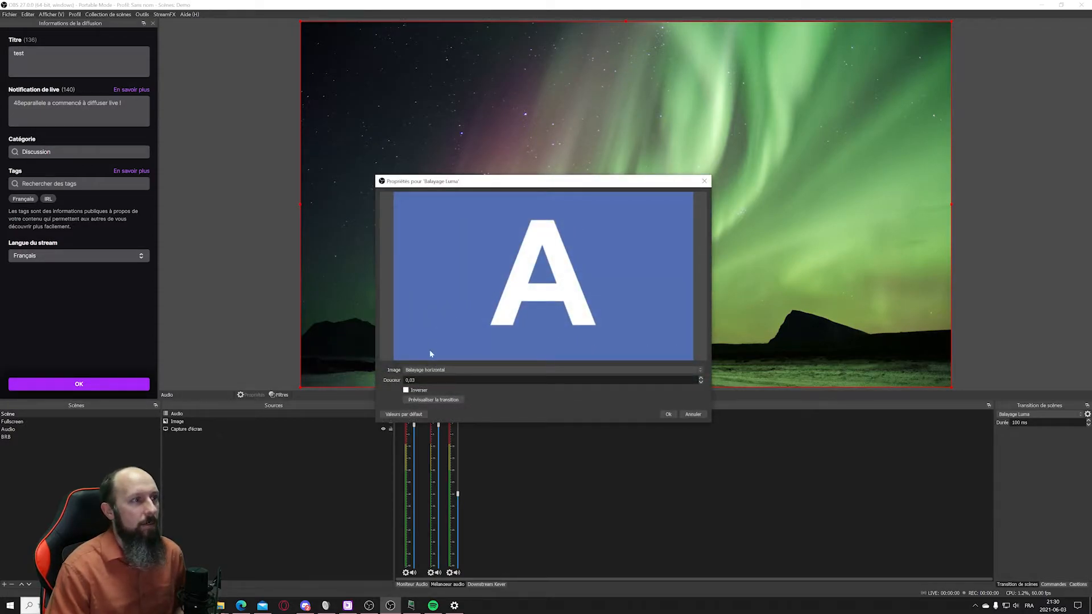
left_click(442, 400)
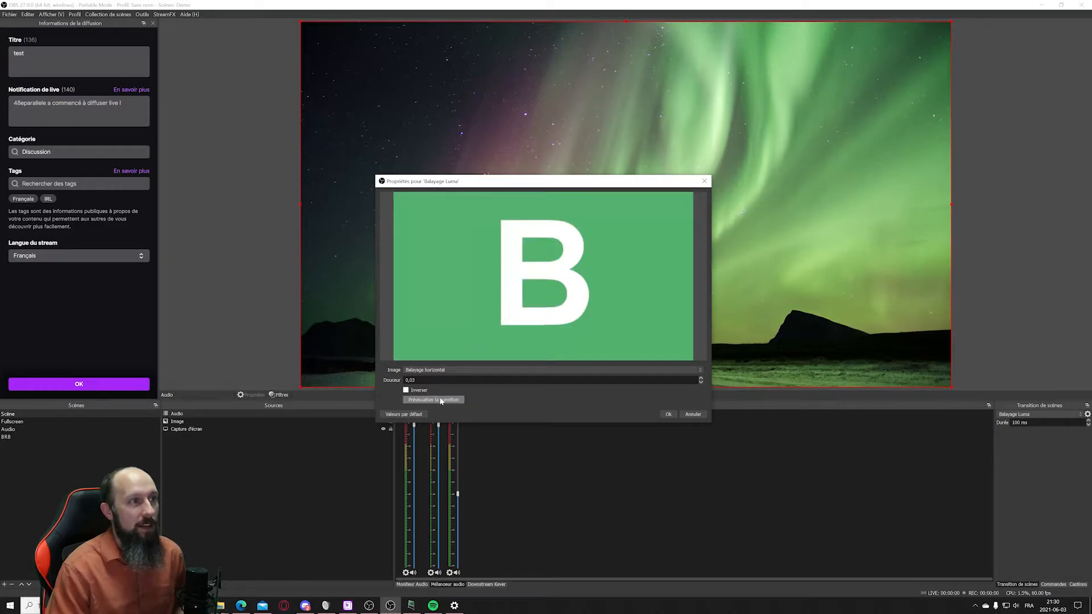
left_click(441, 401)
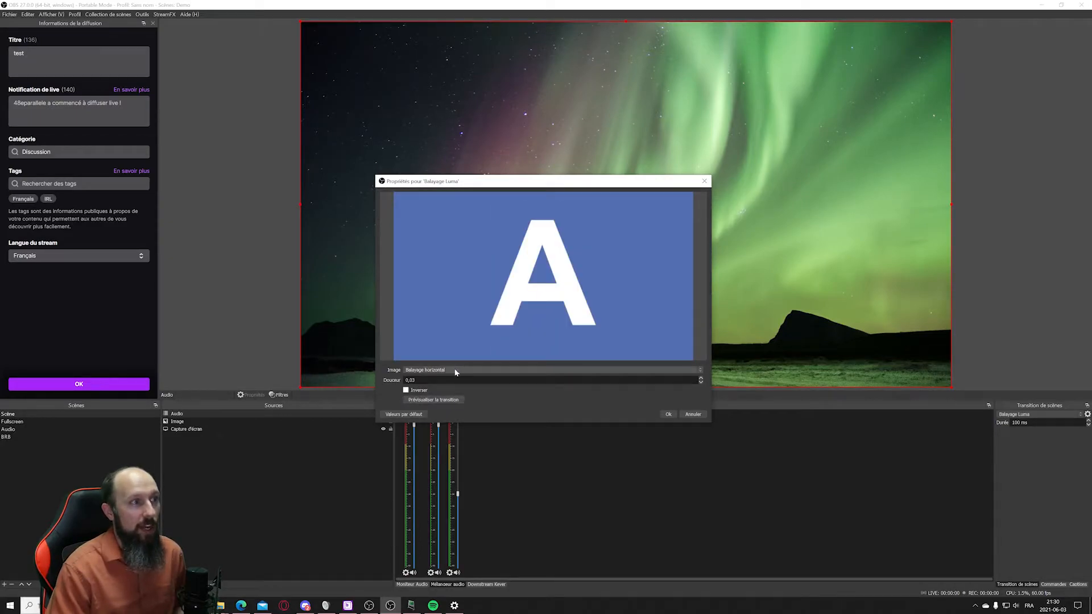
Set the Balayage Luma image to Explosion, preview it several times, and accept the properties.
left_click(454, 371)
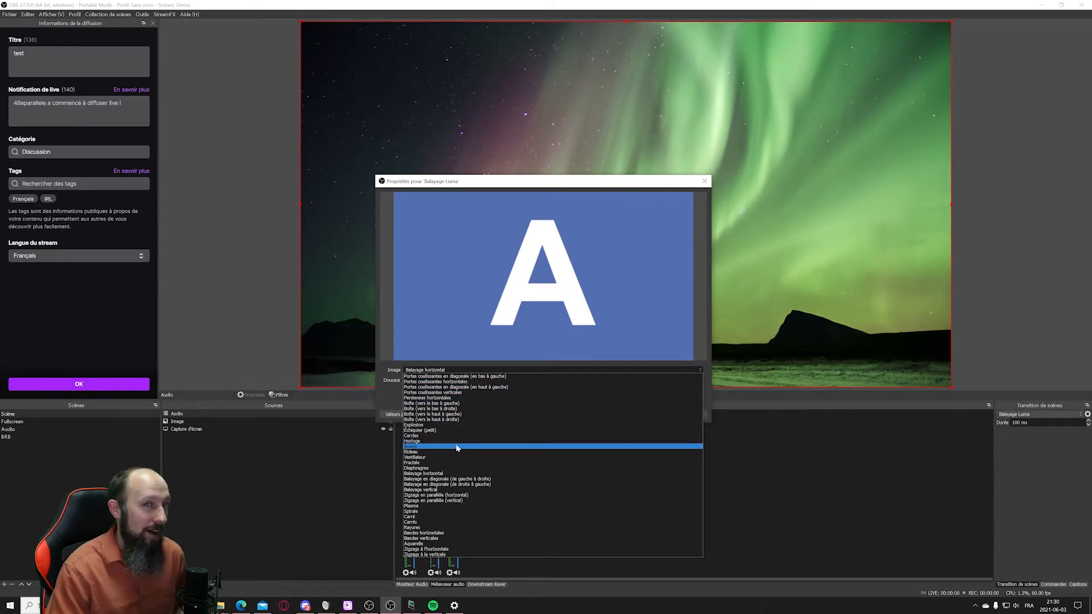
left_click(421, 425)
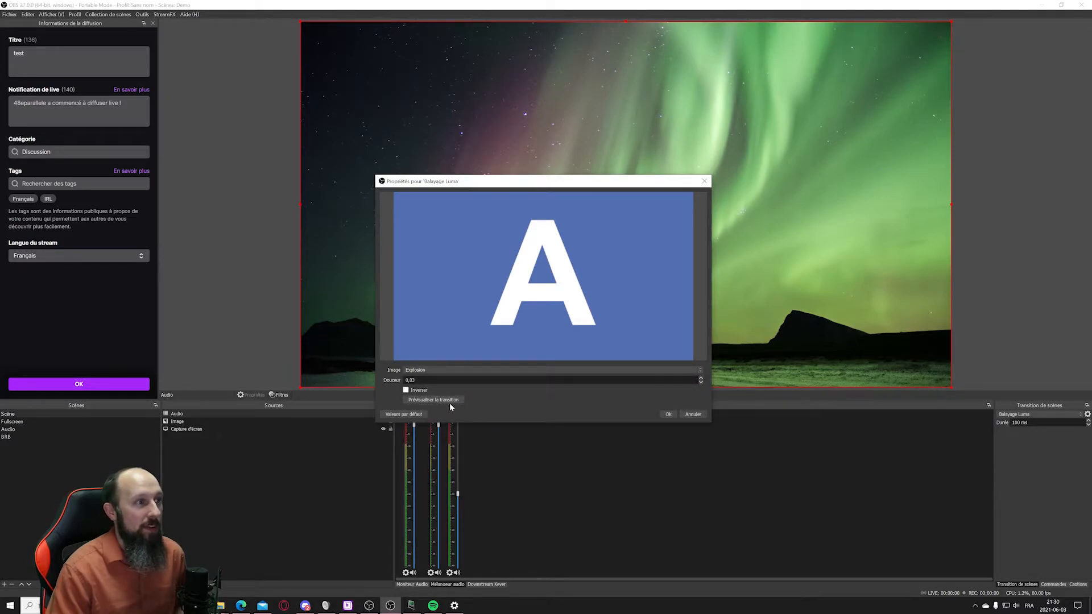
left_click(439, 402)
left_click(439, 402)
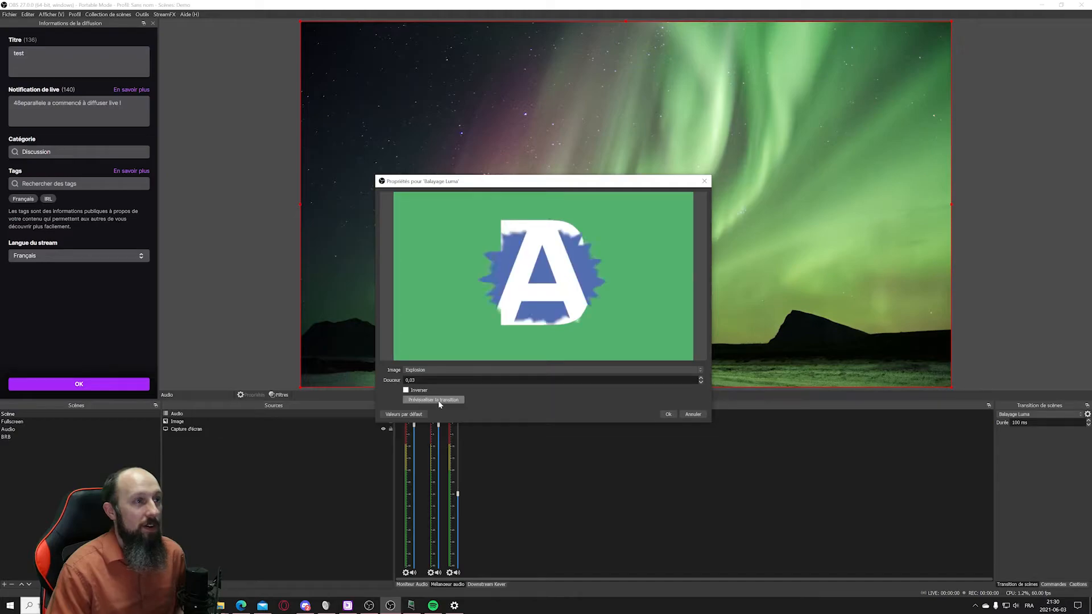
left_click(441, 401)
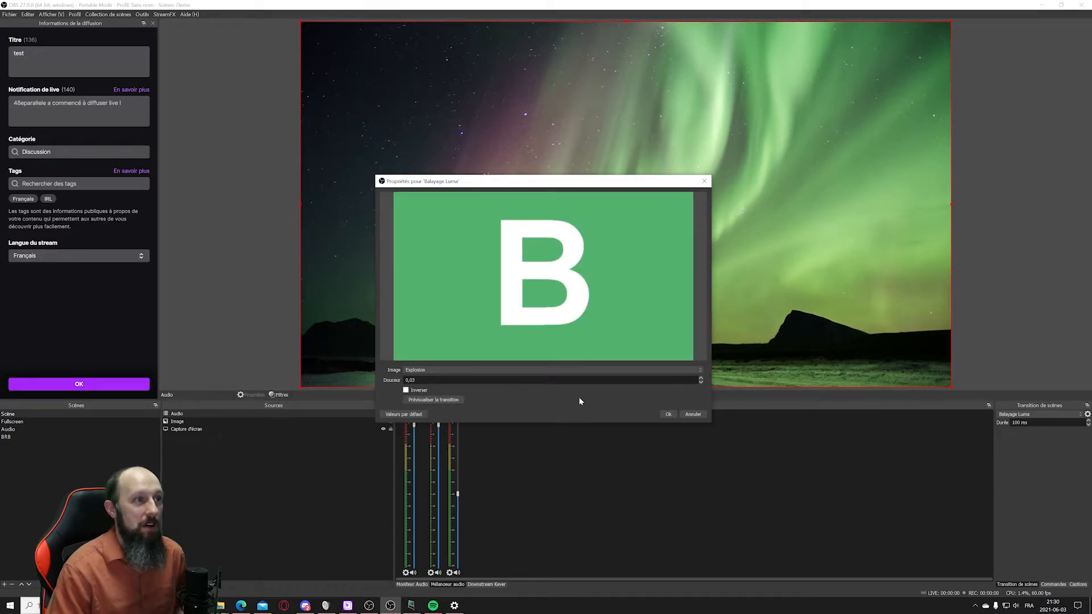
left_click(668, 415)
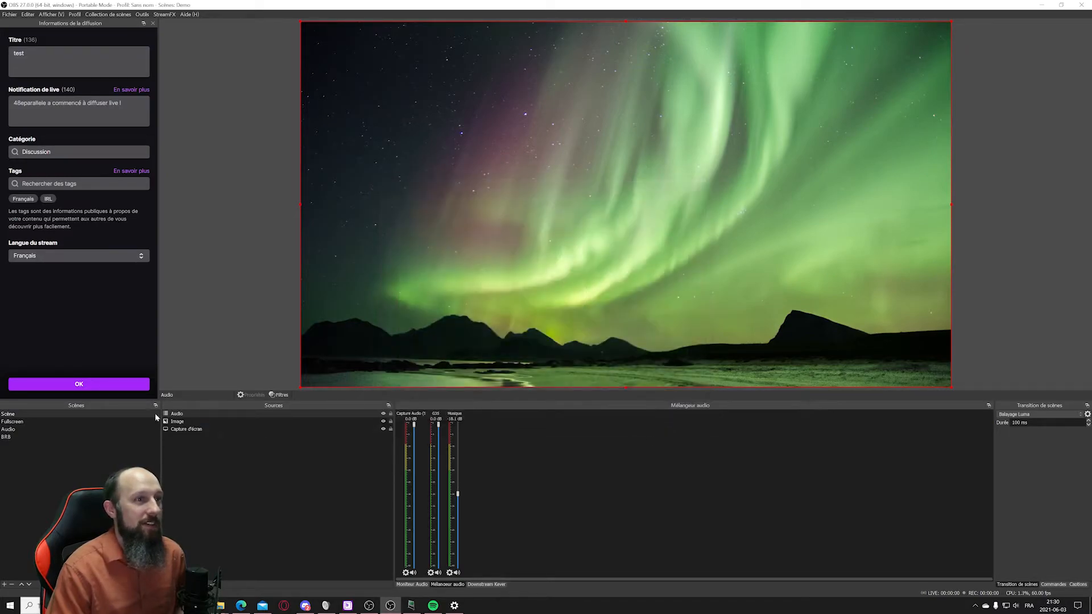
Test Balayage Luma between Scène and Fullscreen, before and after setting the transition duration to 500 ms, ending on Fullscreen.
left_click(42, 416)
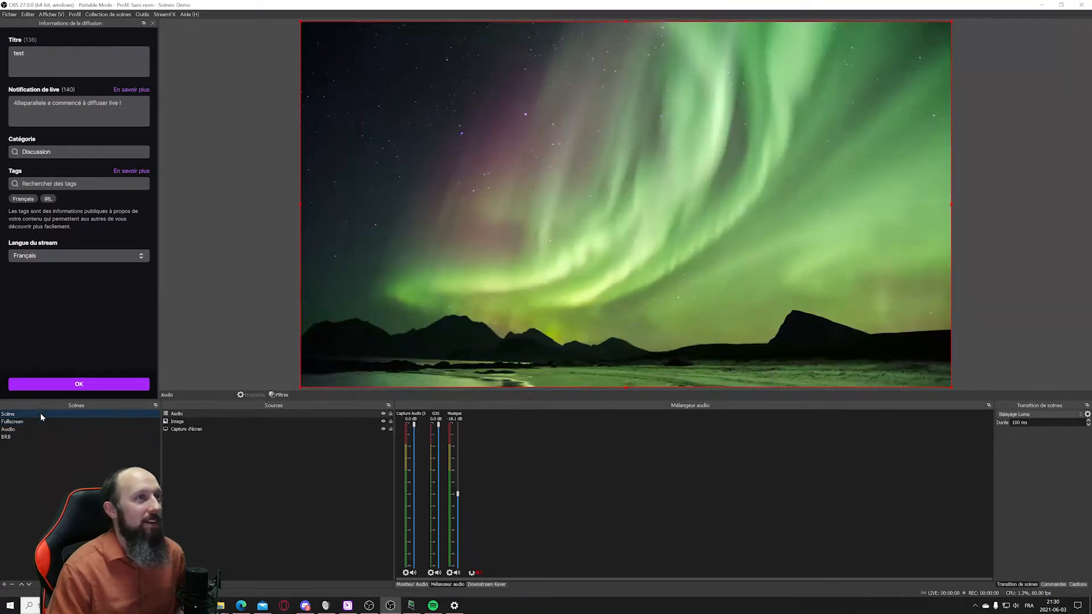
left_click(40, 422)
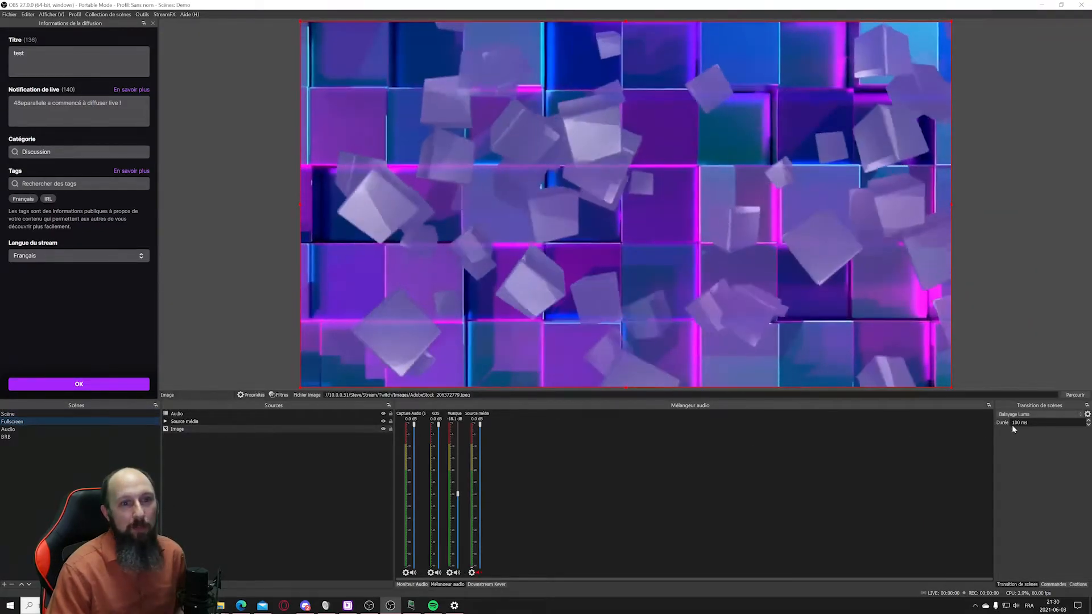
left_click_drag(1015, 423, 1003, 426)
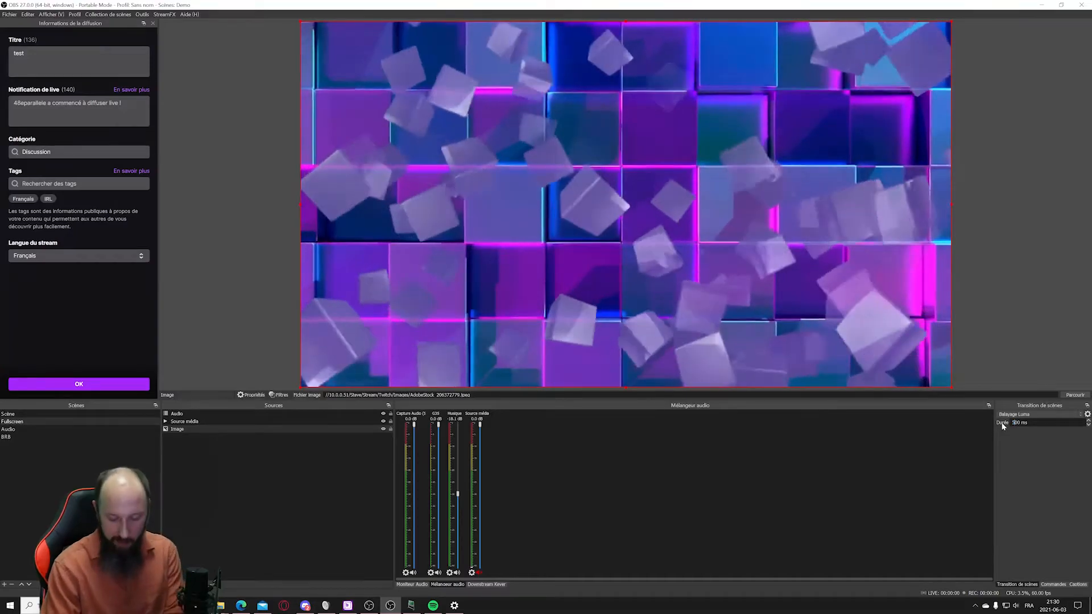
type("5")
left_click(23, 415)
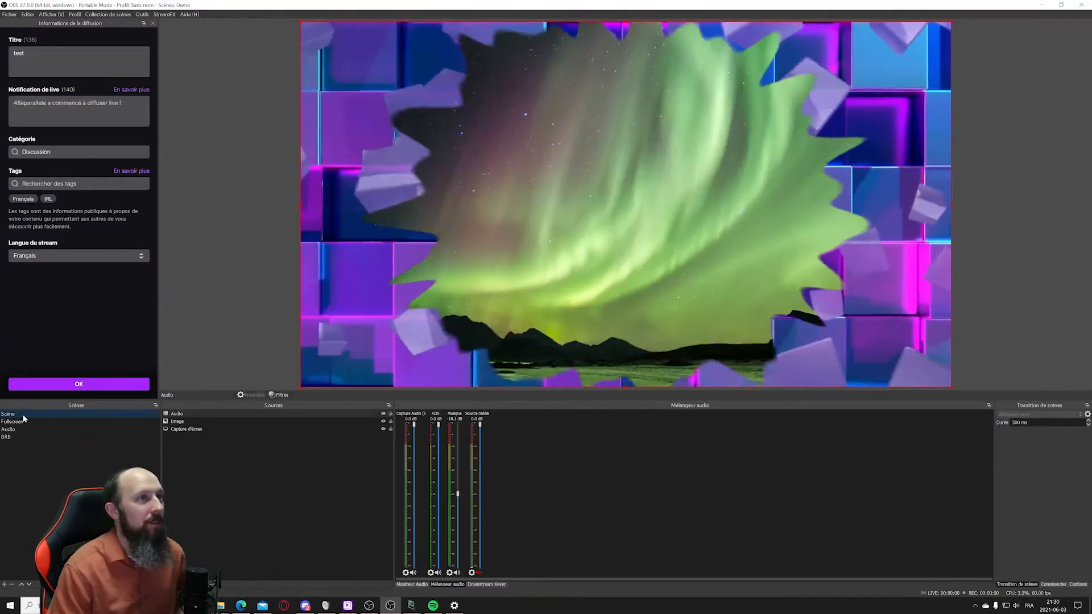
left_click(26, 422)
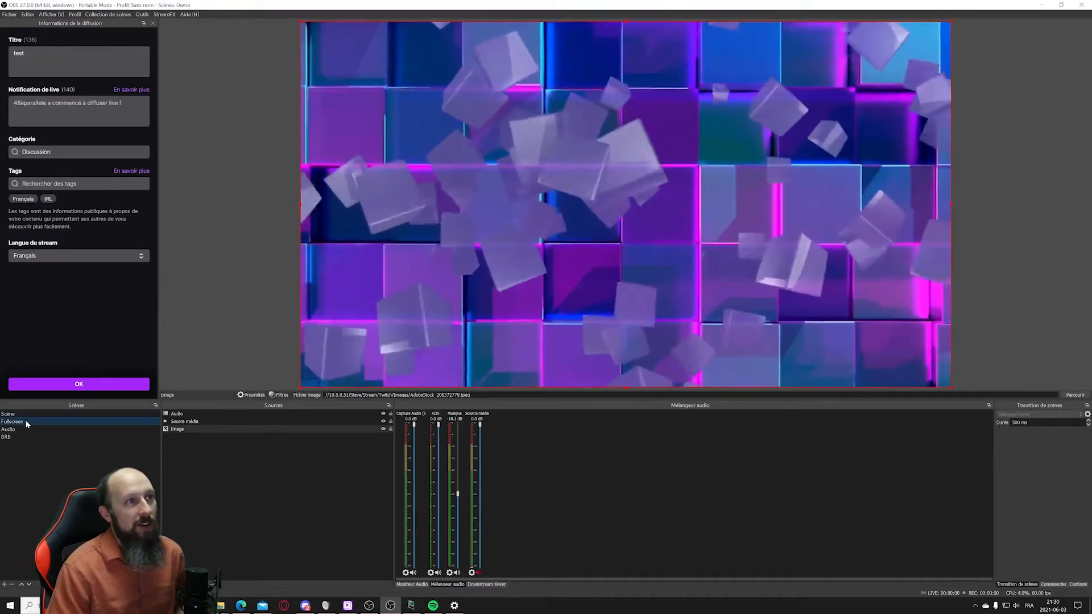
Reopen the Balayage Luma properties and preview the wipe with the Horloge image and with the Nuage image.
left_click(1088, 414)
left_click(1064, 431)
left_click(438, 370)
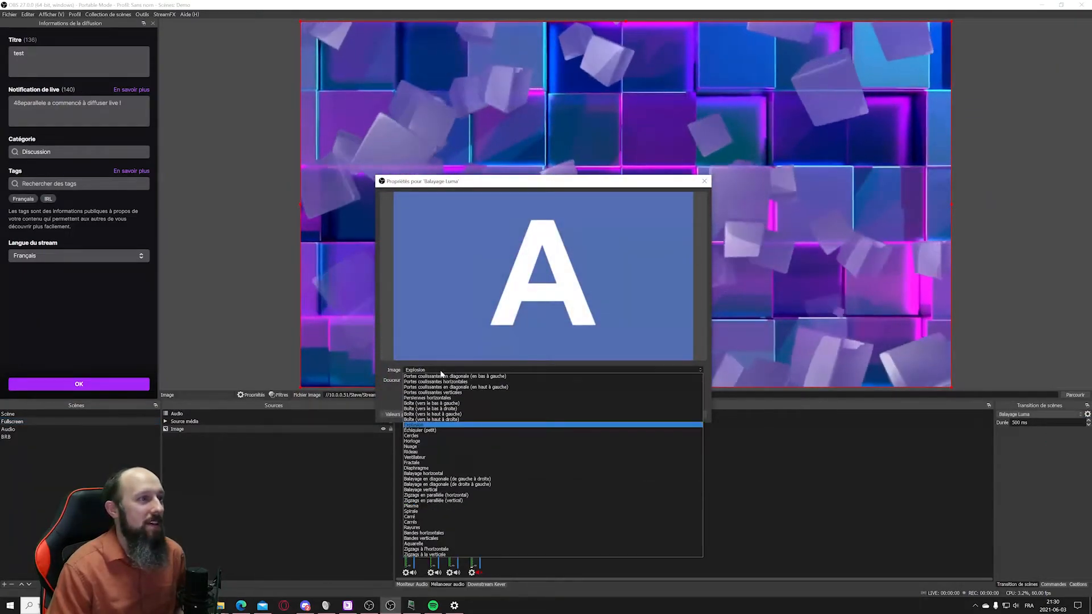
left_click(446, 441)
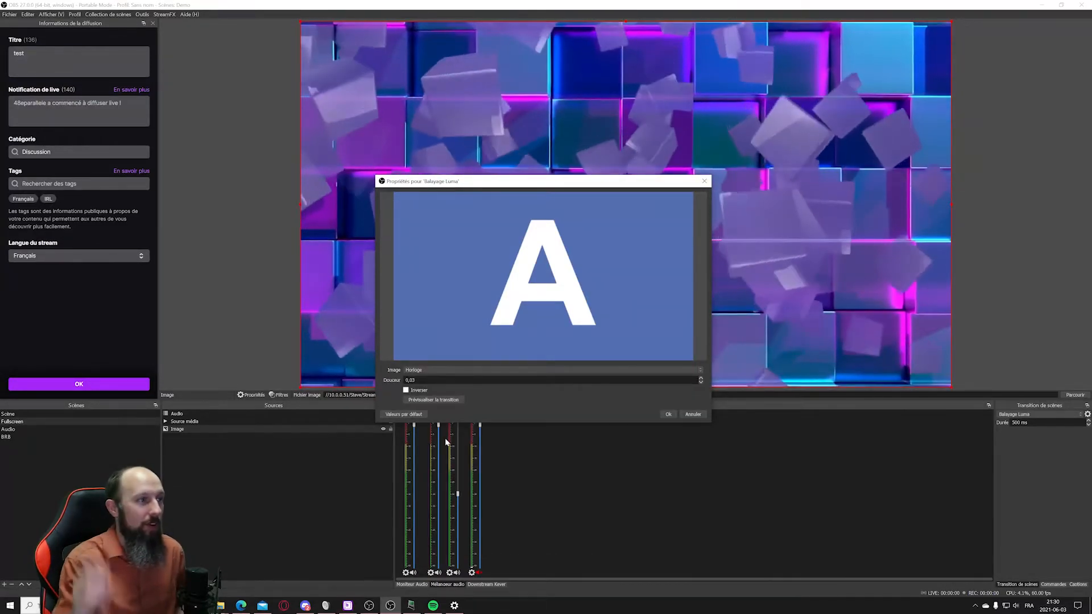
left_click(452, 400)
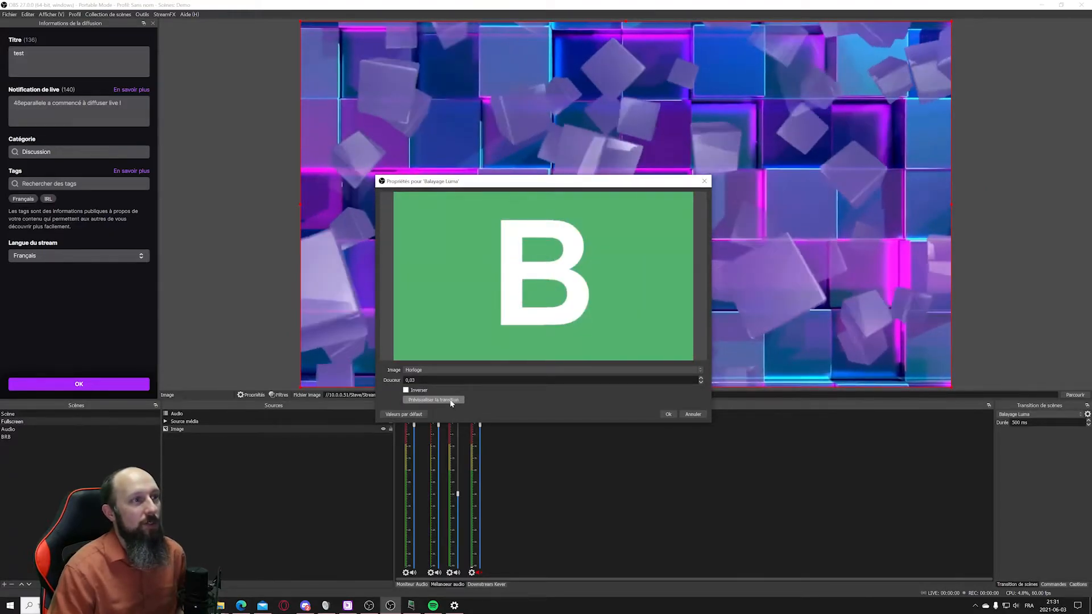
left_click(442, 371)
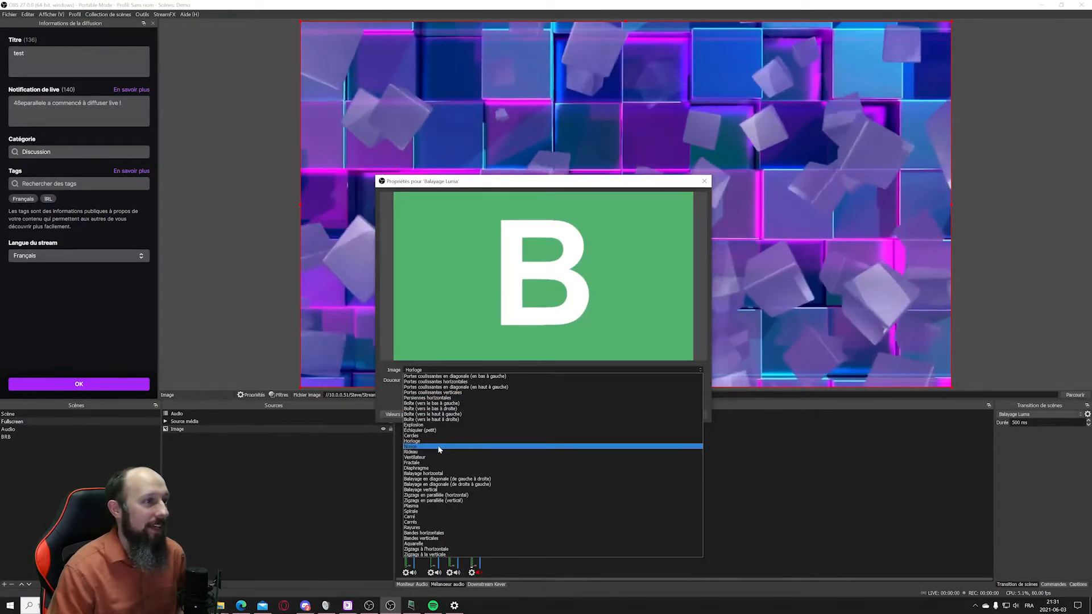
left_click(437, 446)
left_click(435, 401)
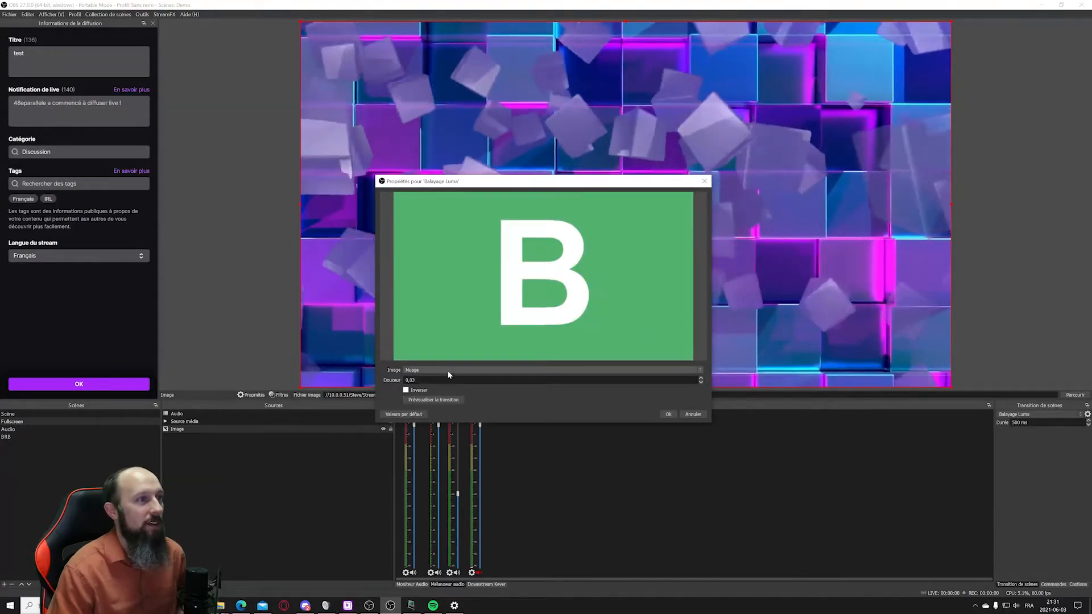
Set the Balayage Luma image to Rideau and preview the wipe both without and with Inverser enabled.
left_click(448, 371)
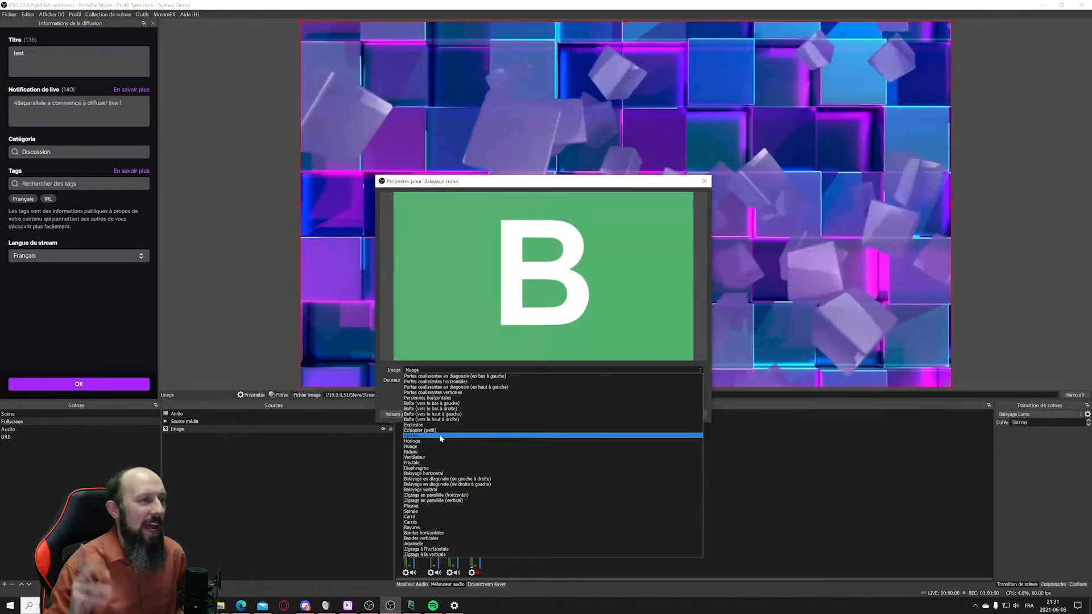
left_click(435, 452)
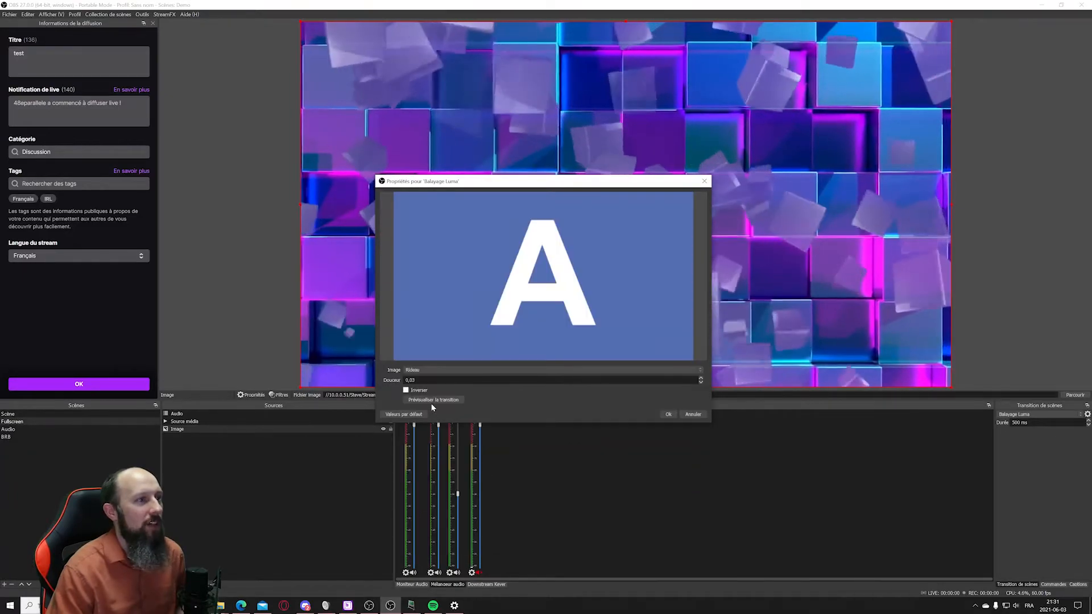
left_click(435, 400)
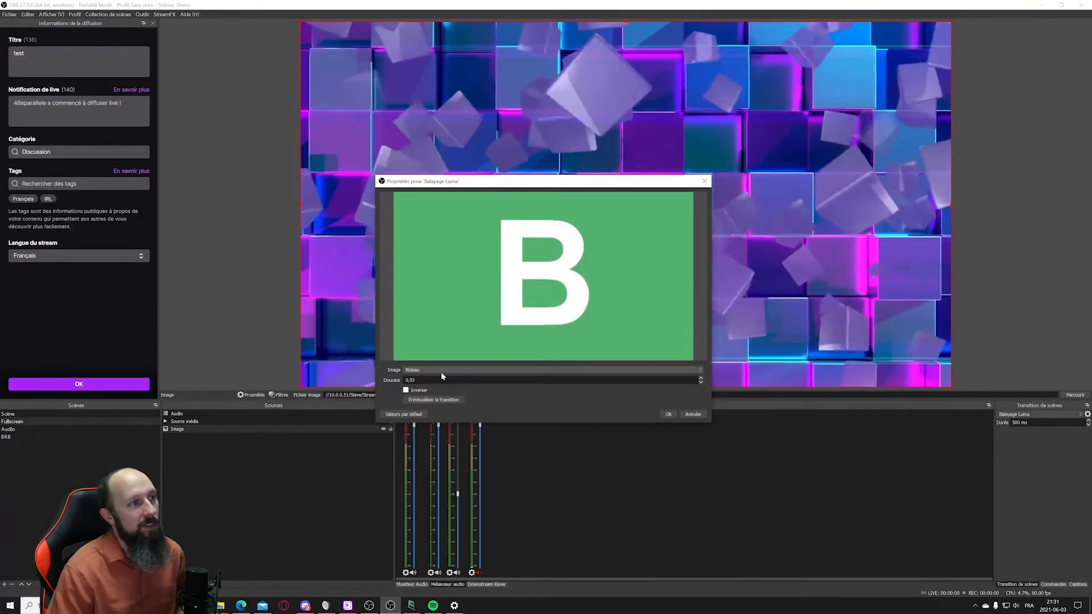
left_click(441, 370)
left_click(395, 395)
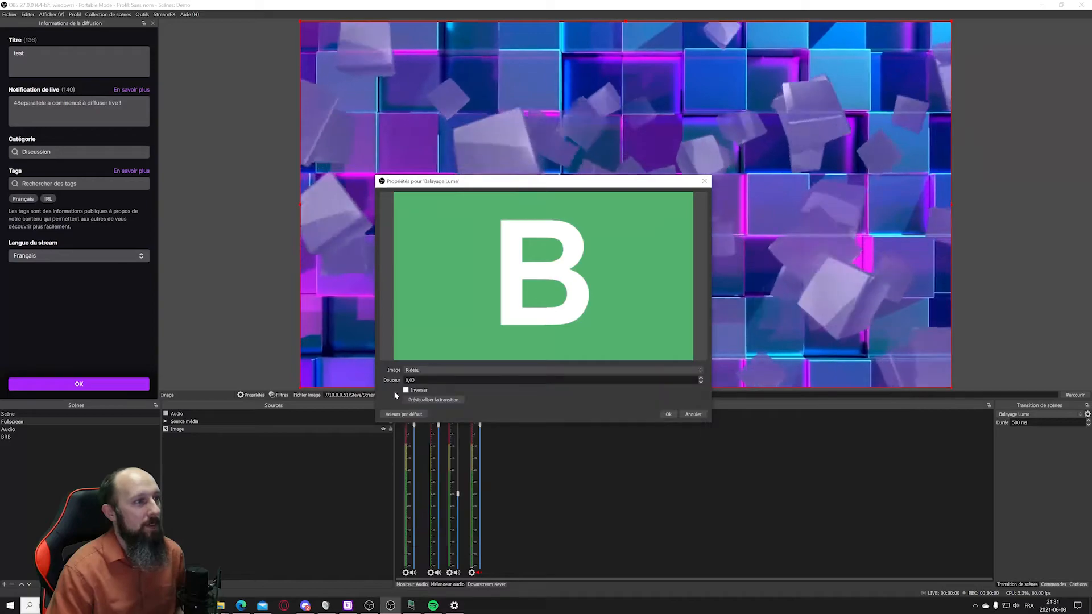
left_click(406, 391)
left_click(434, 400)
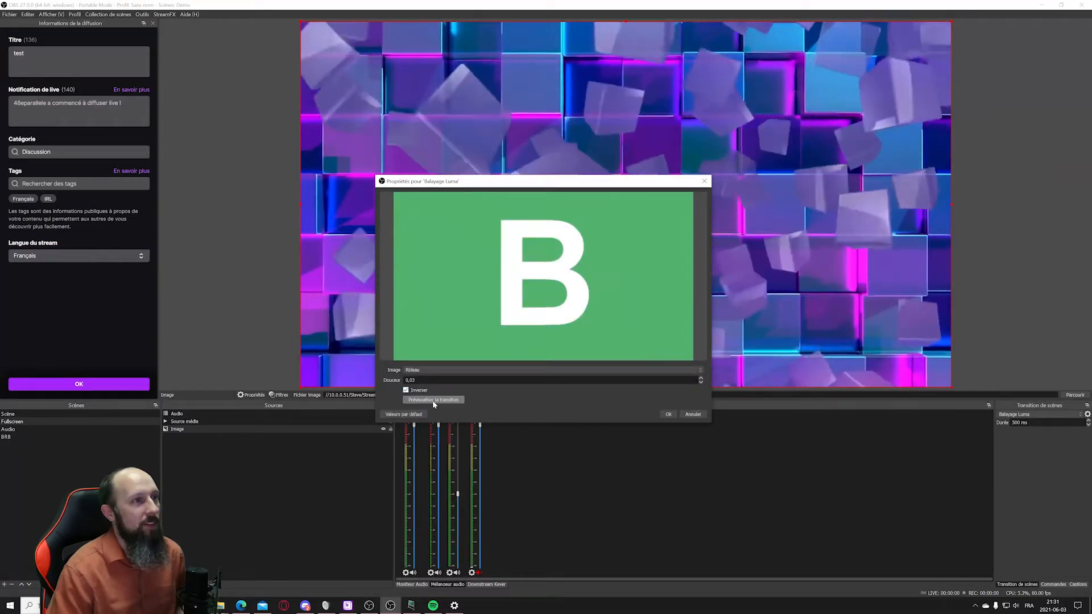
Set the Balayage Luma image to Ventilateur, disable Inverser, and preview the wipe in both directions.
left_click(435, 370)
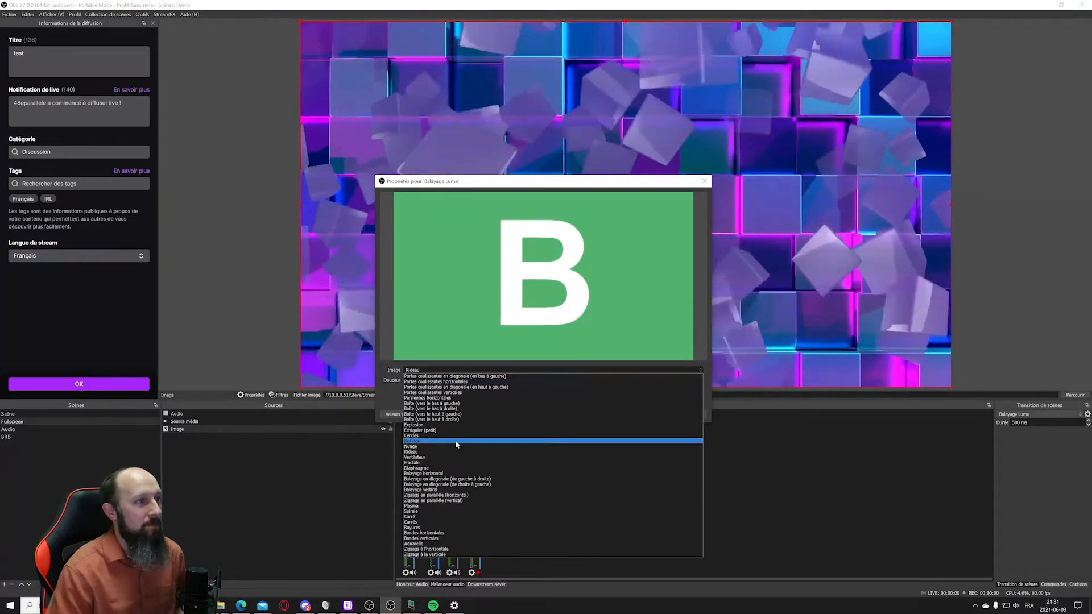
left_click(448, 457)
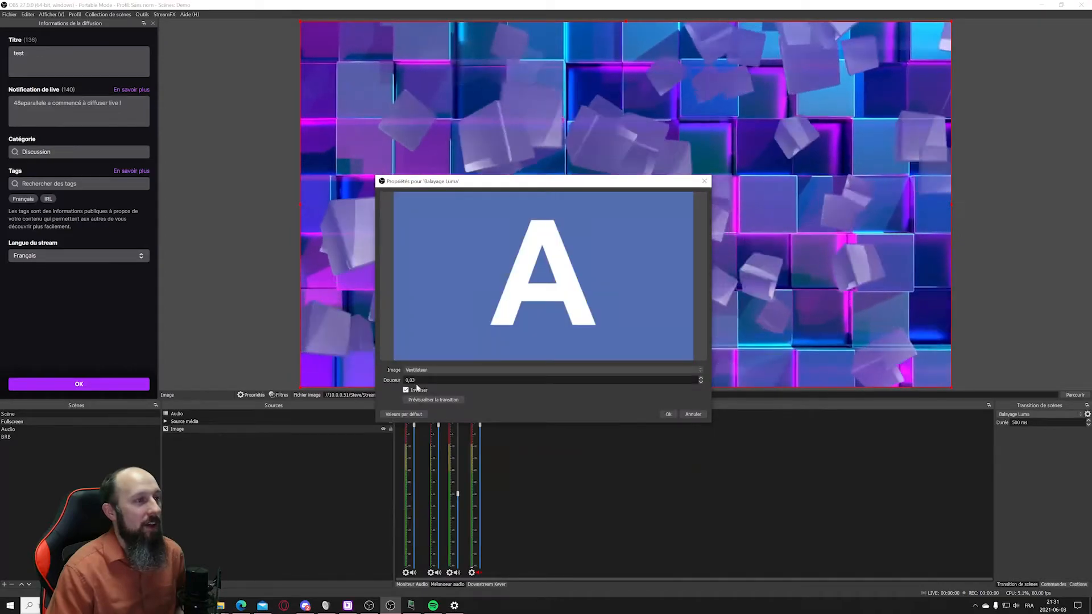
left_click(425, 401)
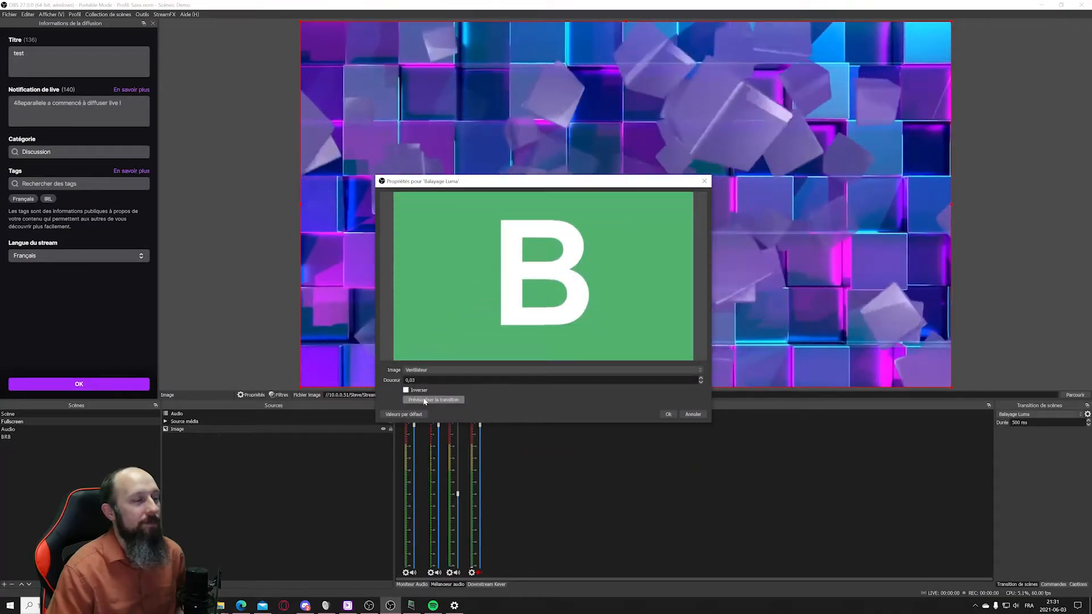
left_click(425, 400)
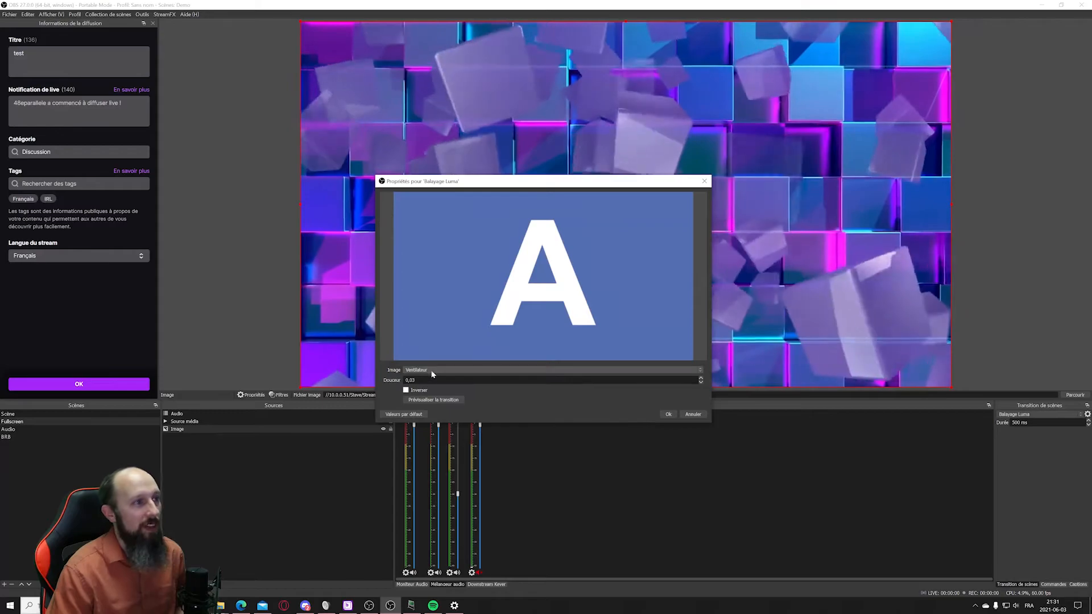
Preview the Balayage Luma wipe with the Diaphragme image and with the Plasma image, leaving Plasma selected.
left_click(432, 370)
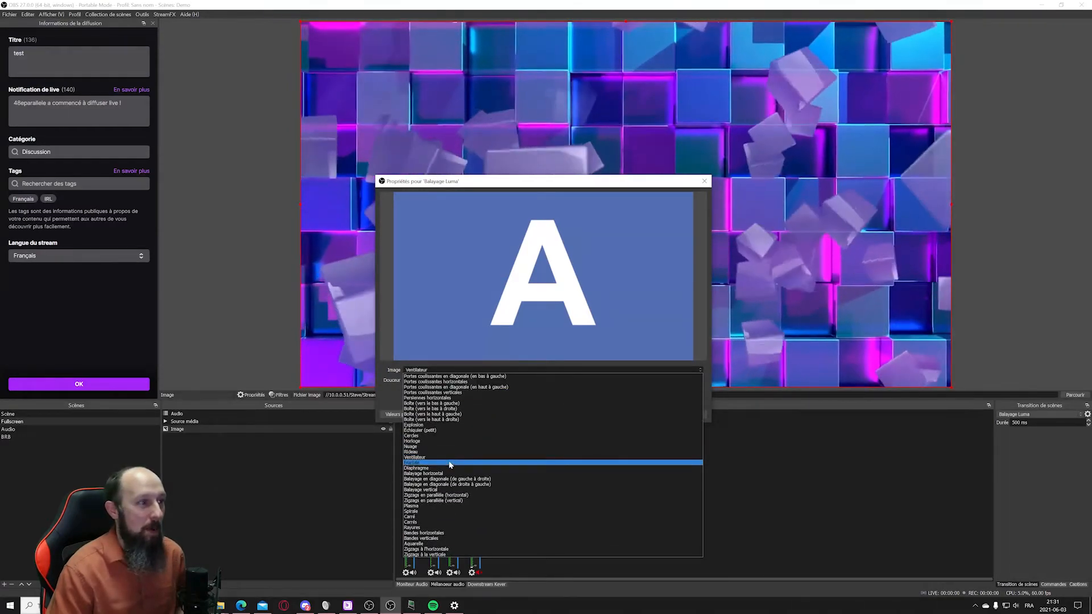
left_click(447, 467)
left_click(445, 400)
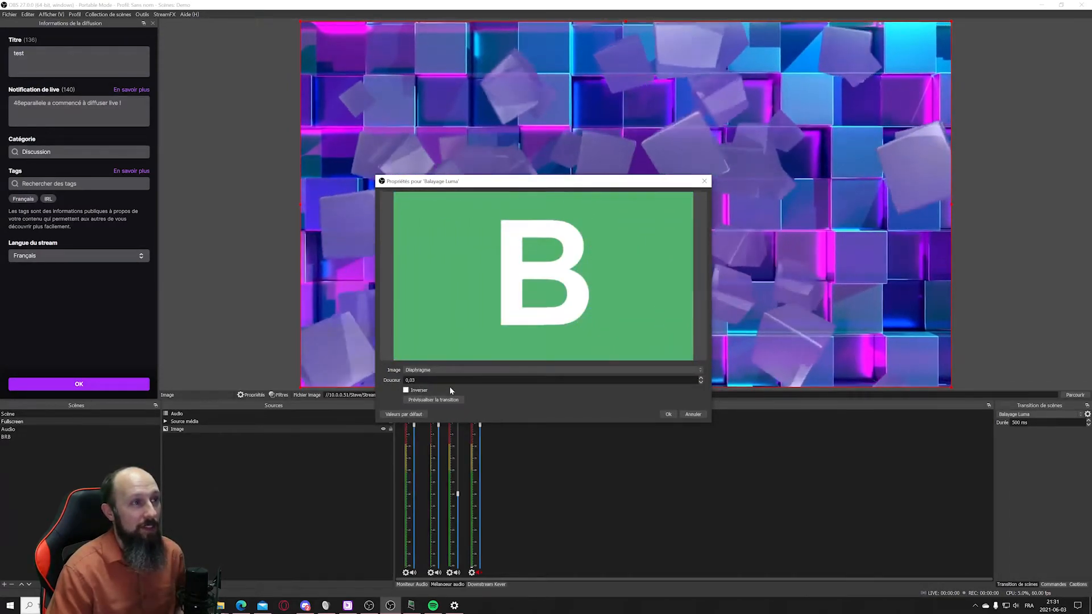
left_click(449, 372)
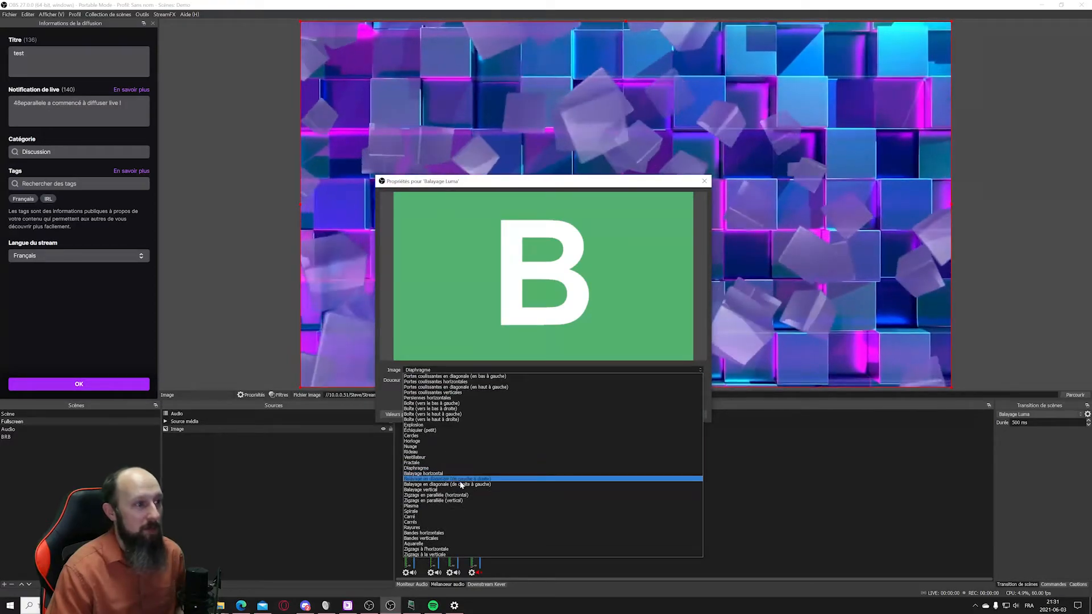
left_click(438, 506)
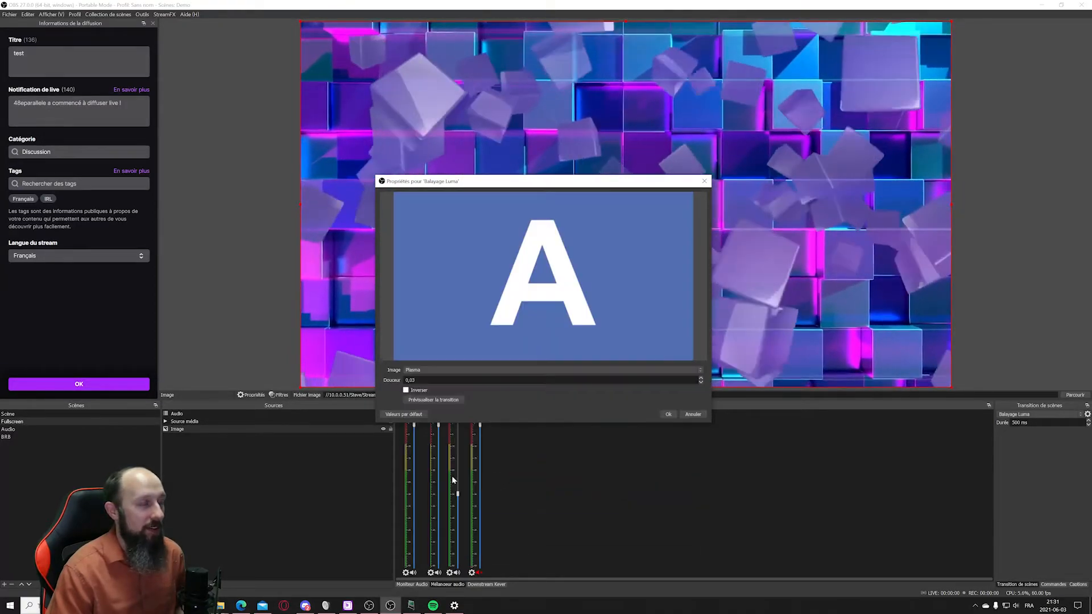
left_click(437, 400)
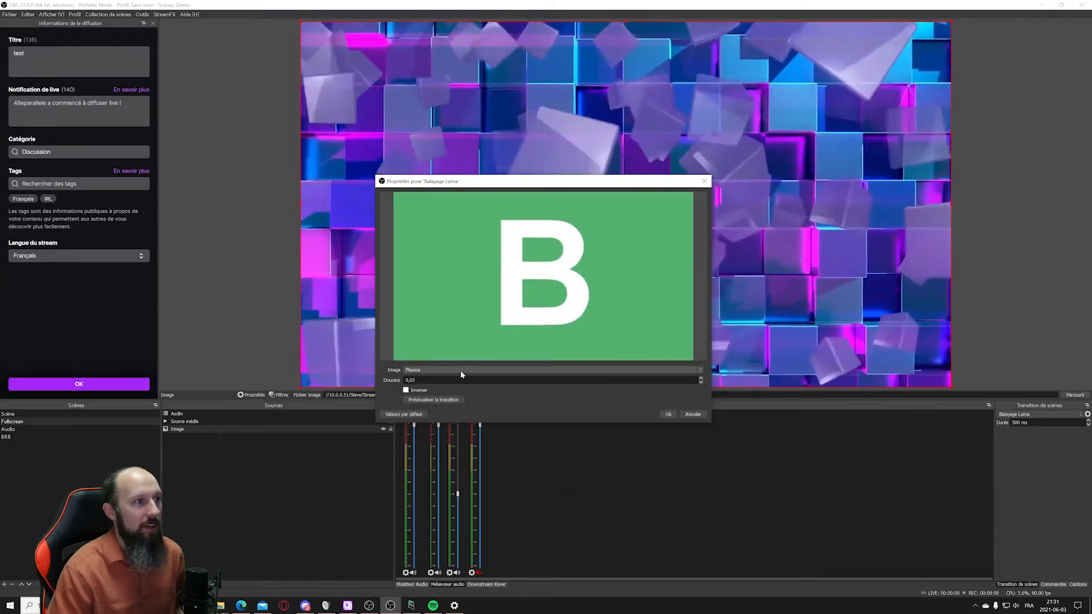
Set the Balayage Luma image to Aquarelle and preview the wipe.
left_click(460, 371)
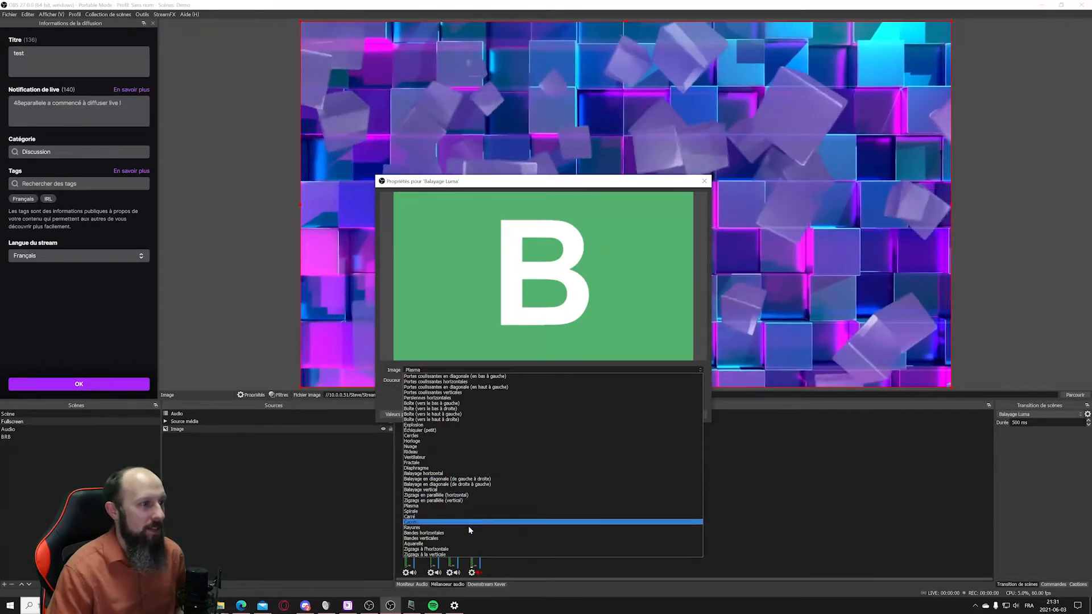
left_click(463, 543)
left_click(442, 400)
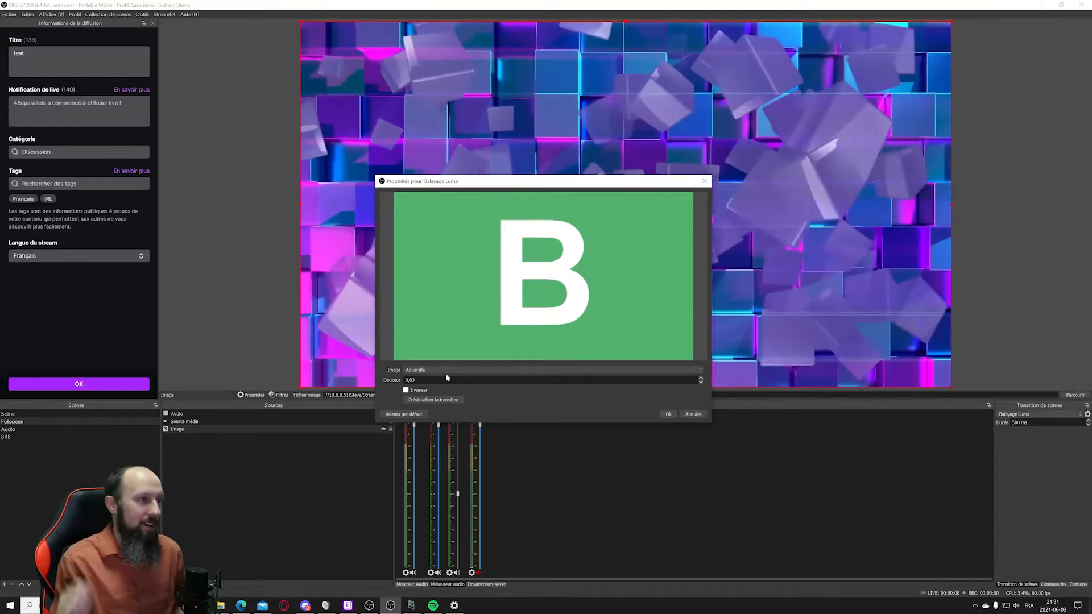
Set the Balayage Luma image to Zigzags en parallèle (horizontal), preview and accept it, and test the transition between Scène and Fullscreen.
left_click(448, 369)
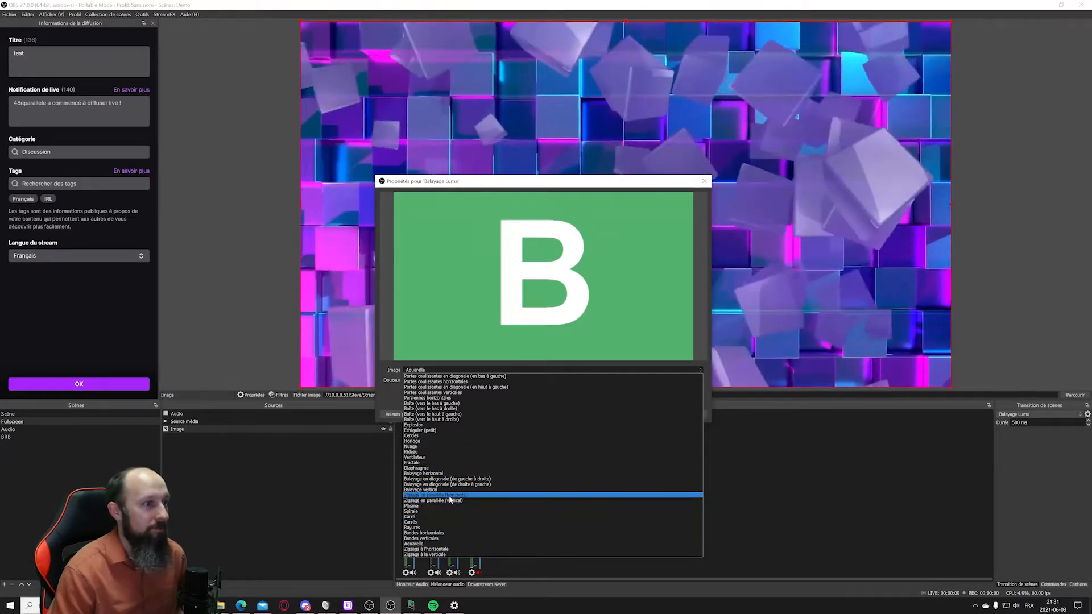
left_click(451, 495)
left_click(435, 401)
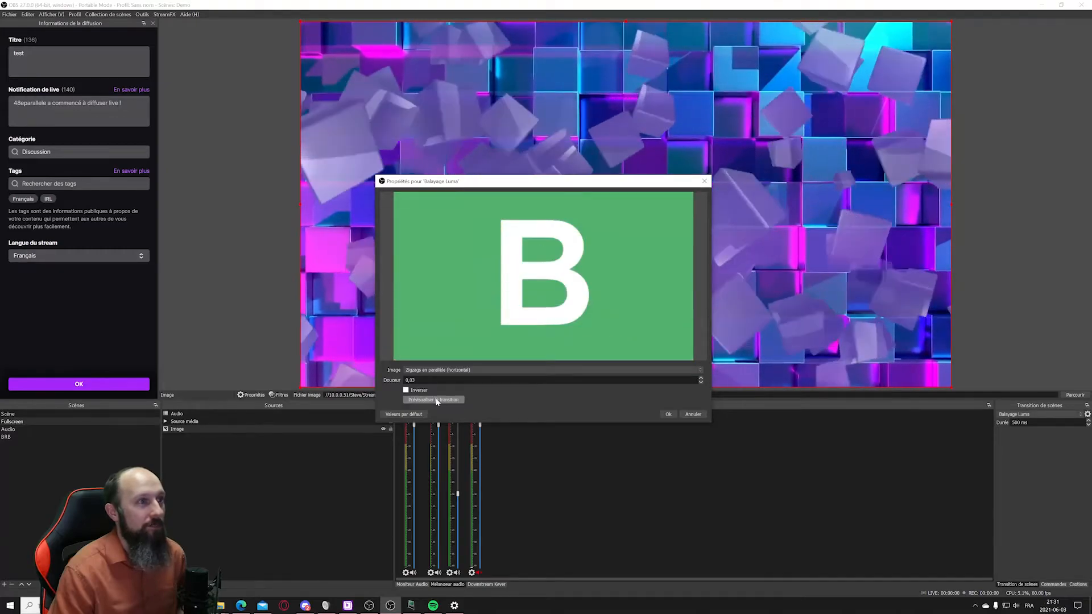
left_click(668, 415)
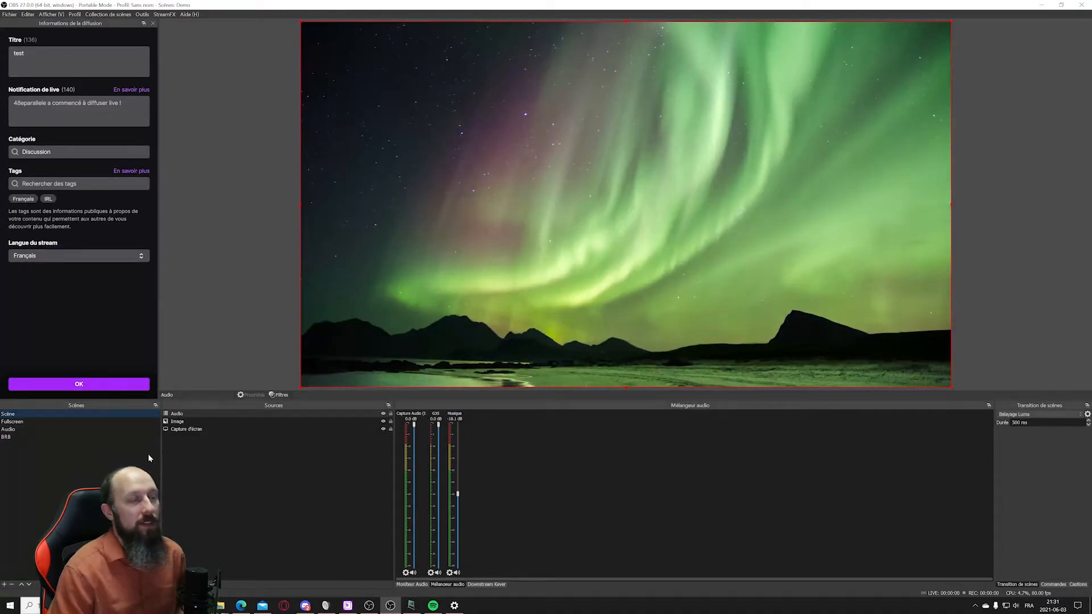
left_click(45, 421)
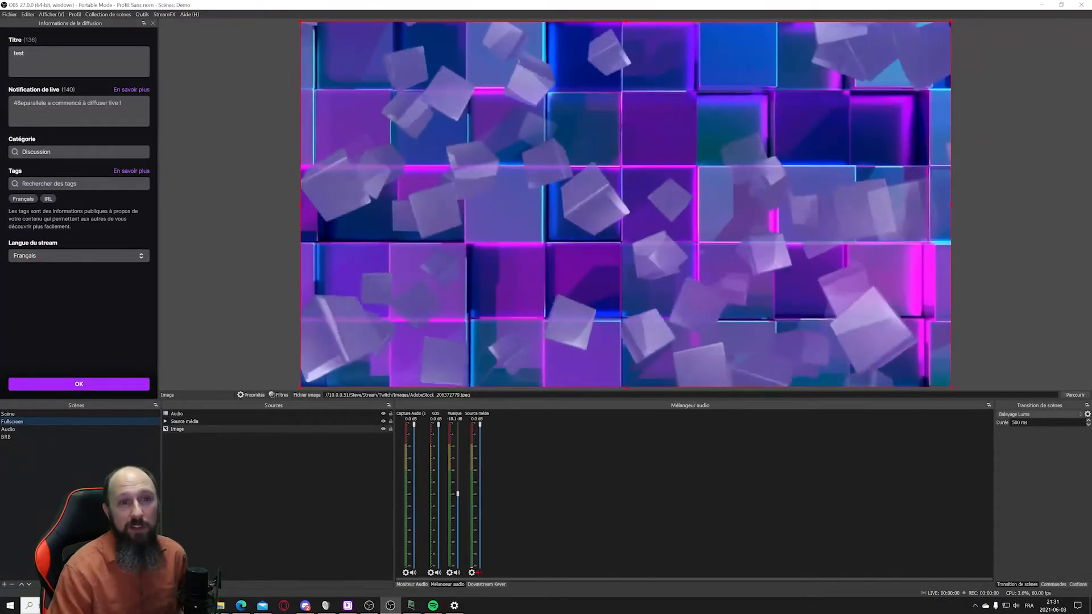
Add a Shader scene transition, keeping its suggested name.
left_click(1045, 414)
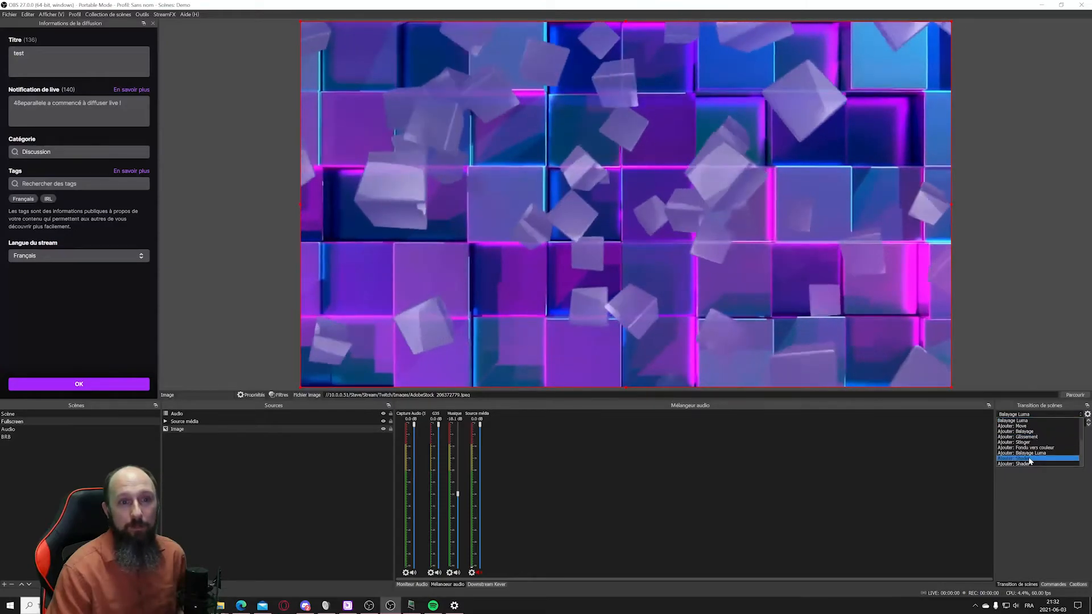
left_click(1027, 459)
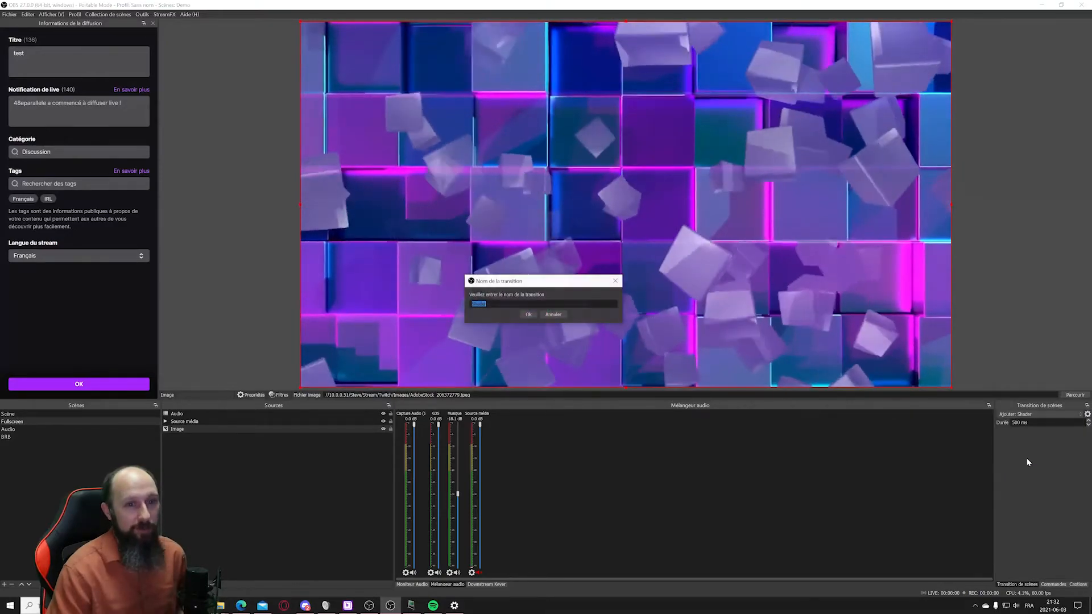
left_click(528, 315)
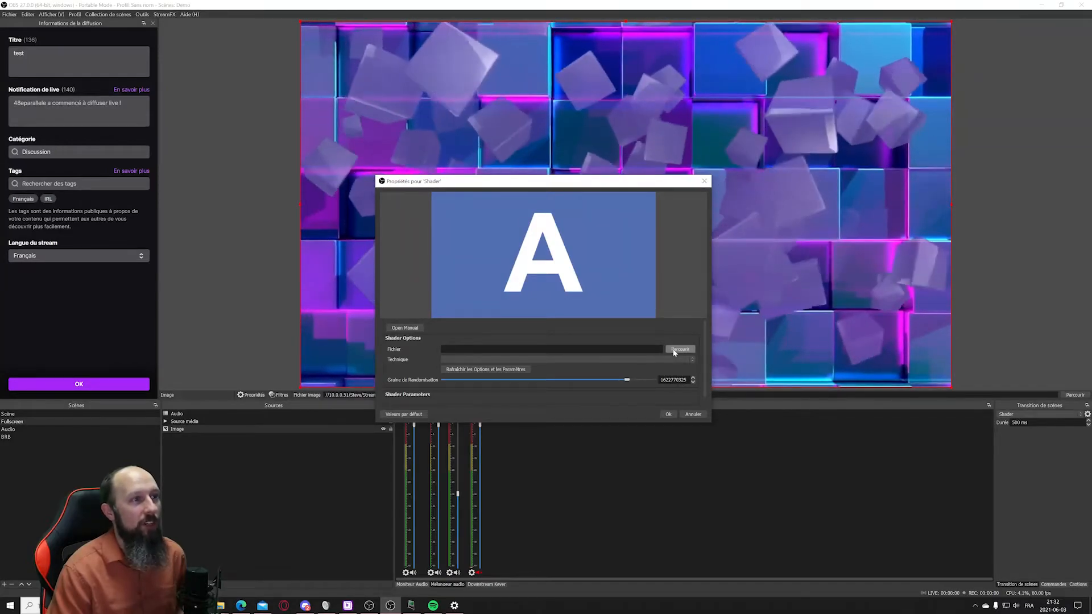
Load pixelator.effect from StreamFX's examples/shaders/transition folder as the Shader transition's file.
left_click(679, 349)
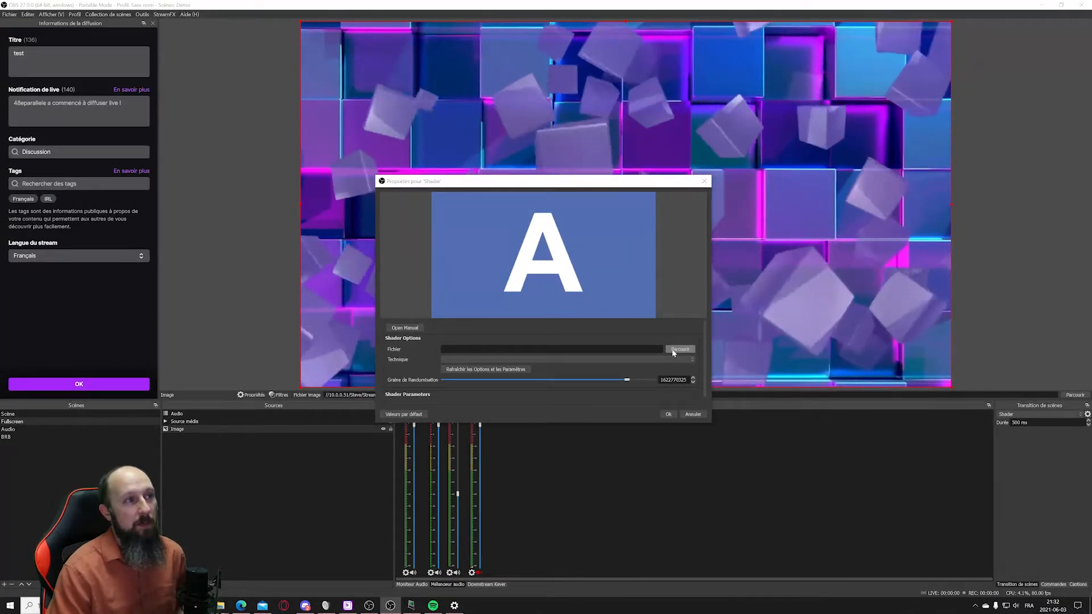
double_click(475, 260)
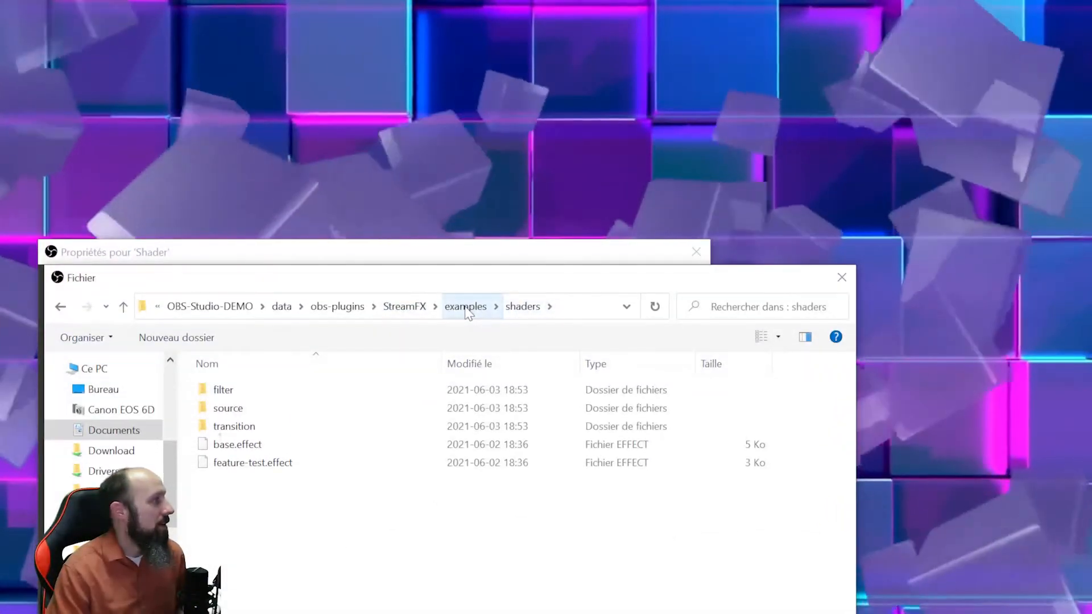
left_click(464, 303)
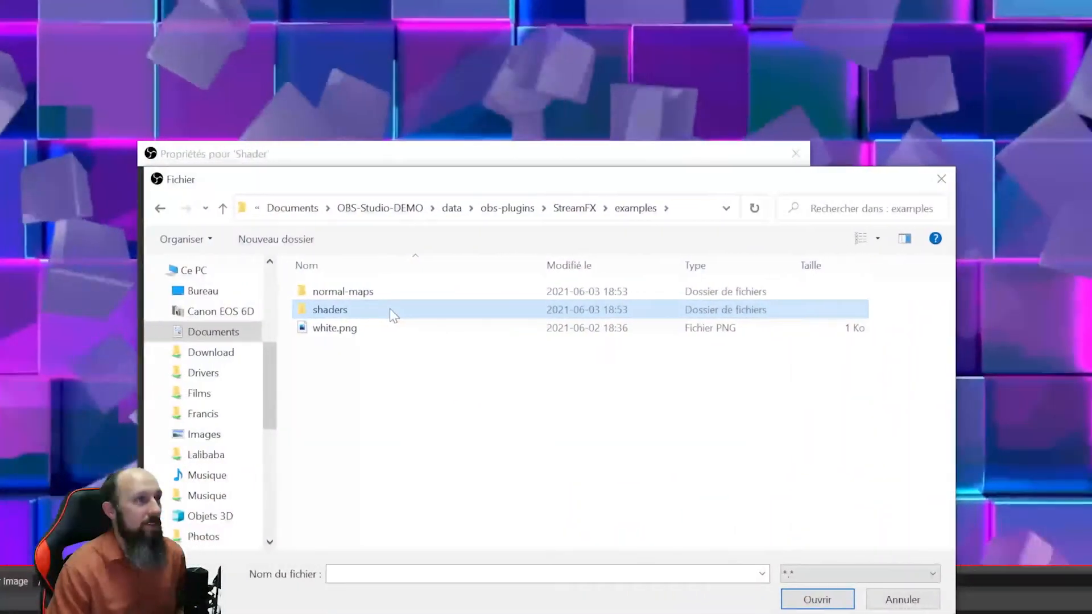
double_click(401, 308)
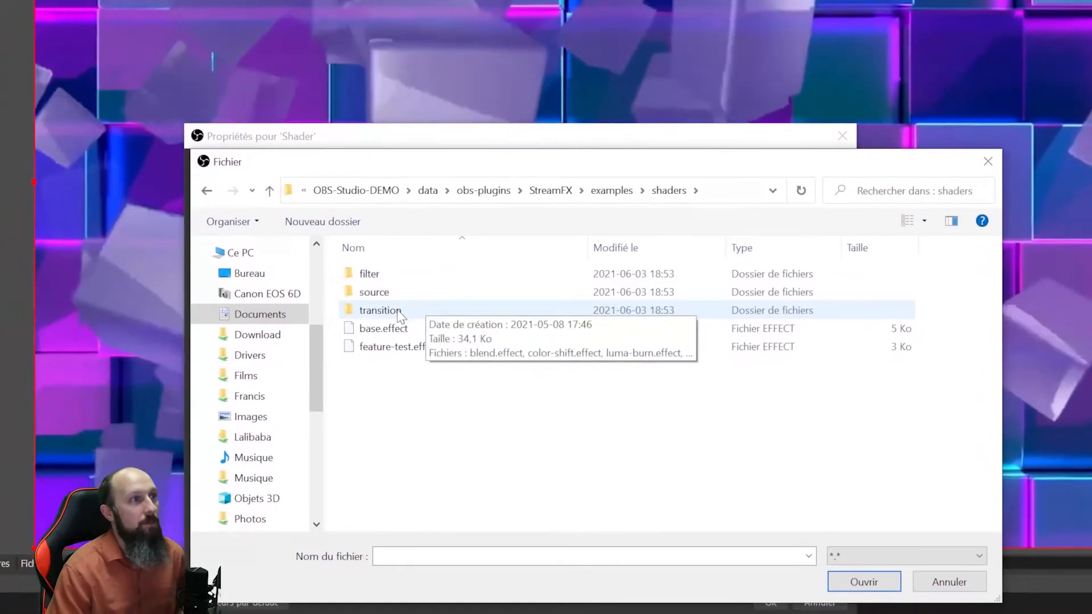
double_click(404, 310)
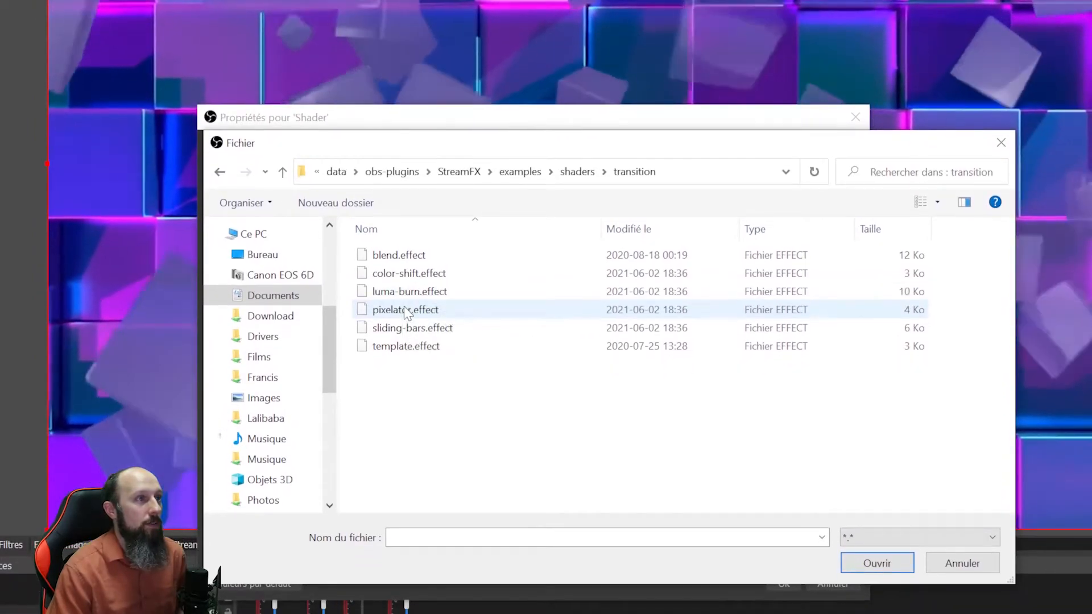
left_click(405, 311)
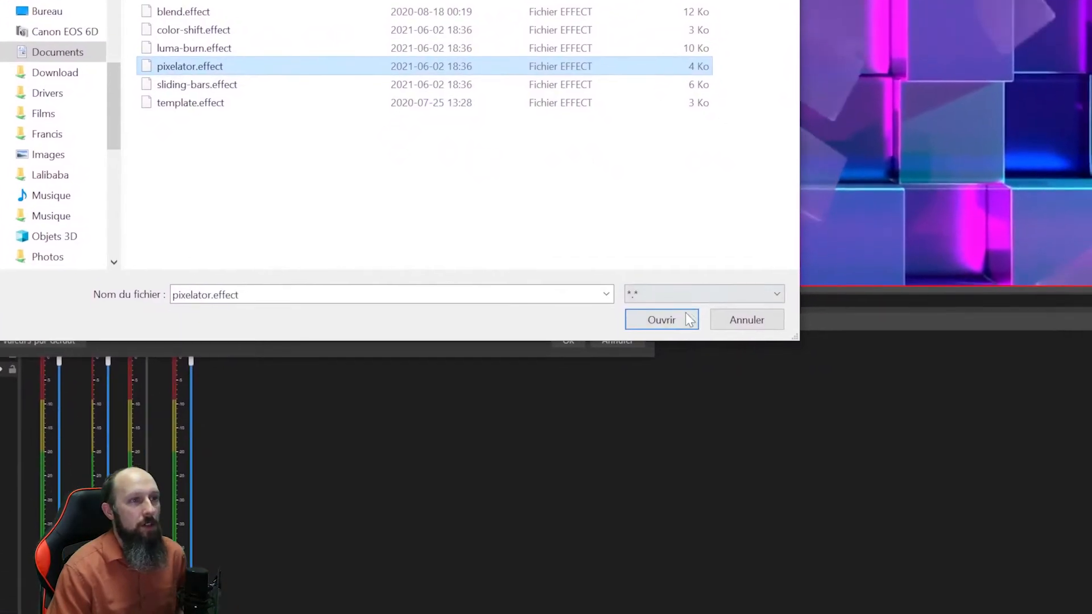
left_click(663, 308)
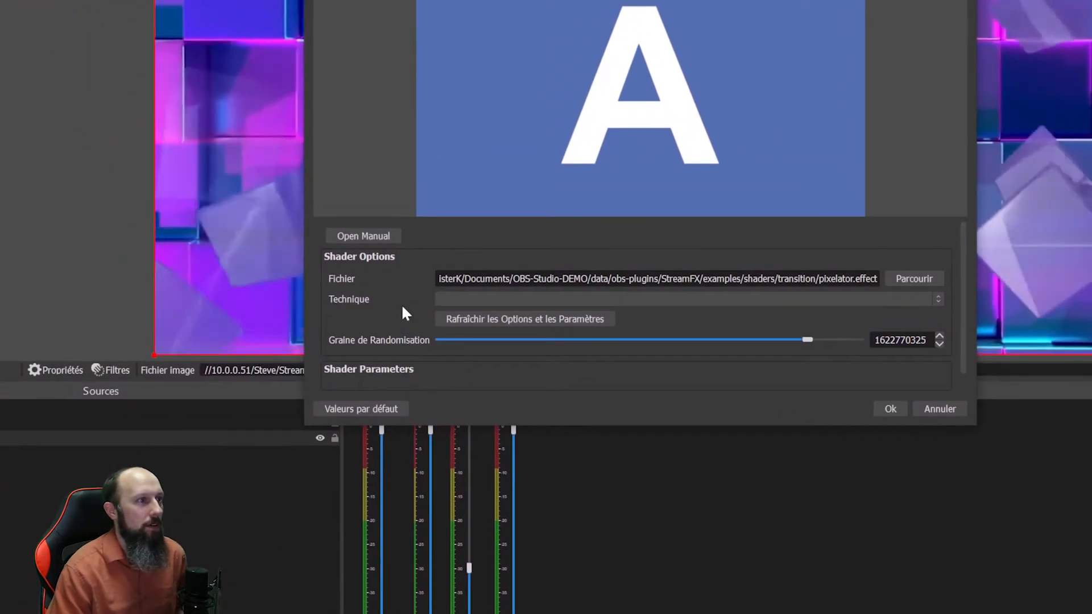
Preview the Shader transition with the pixelator effect and accept its properties.
scroll(387, 235, "down", 2)
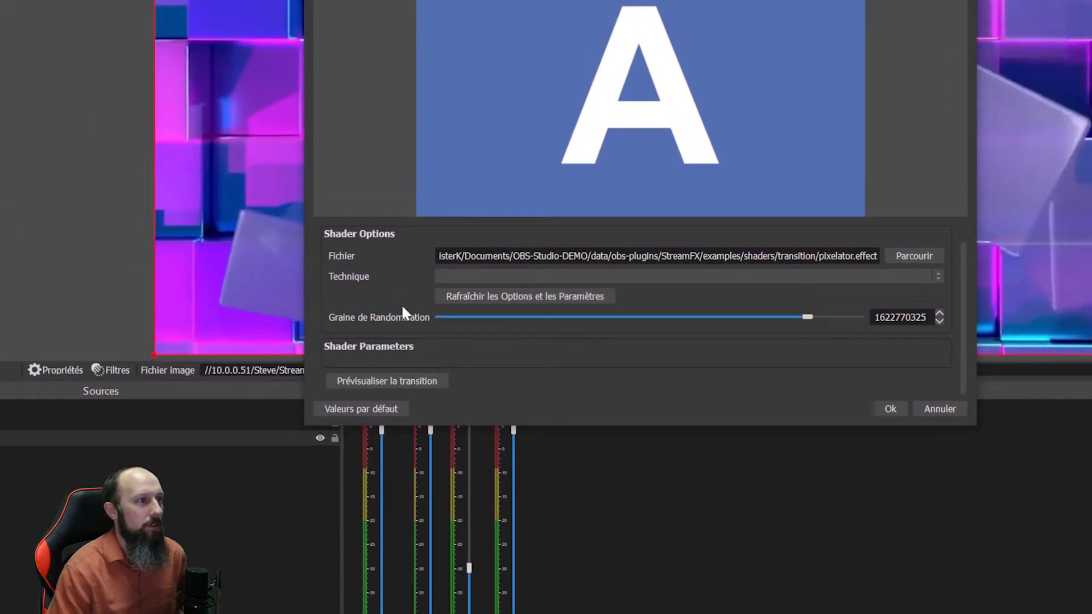
left_click(418, 323)
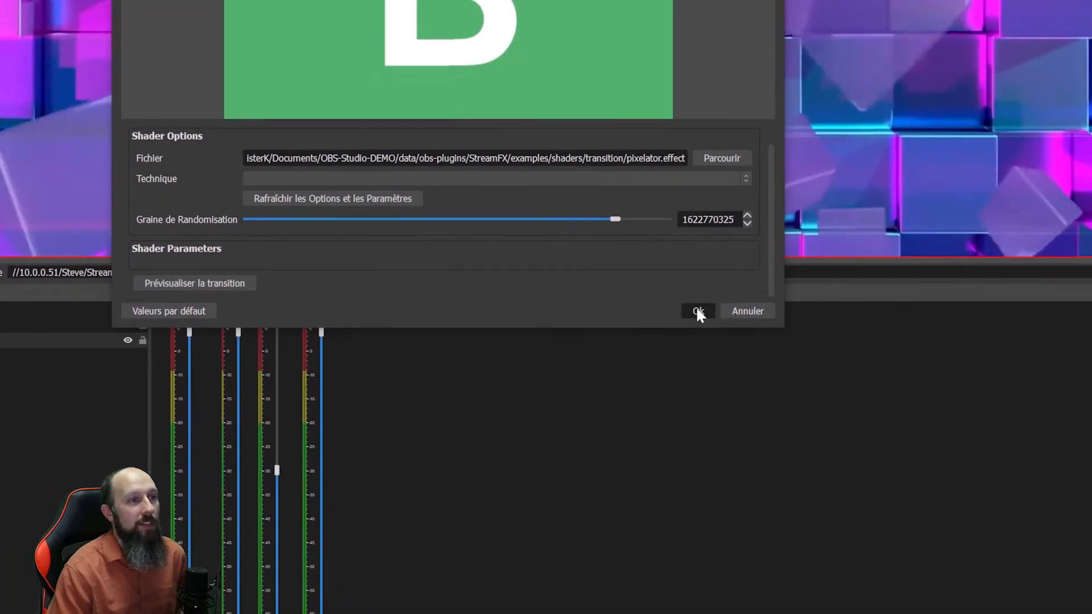
left_click(821, 339)
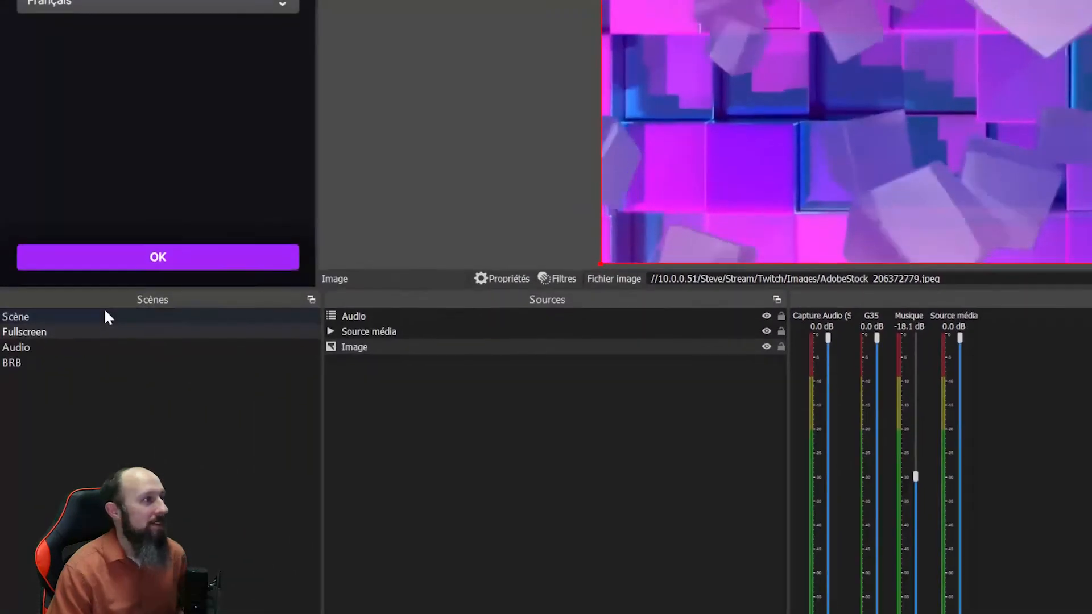
Test the pixelator Shader transition by switching back and forth between Scène and Fullscreen, ending on Scène.
left_click(106, 311)
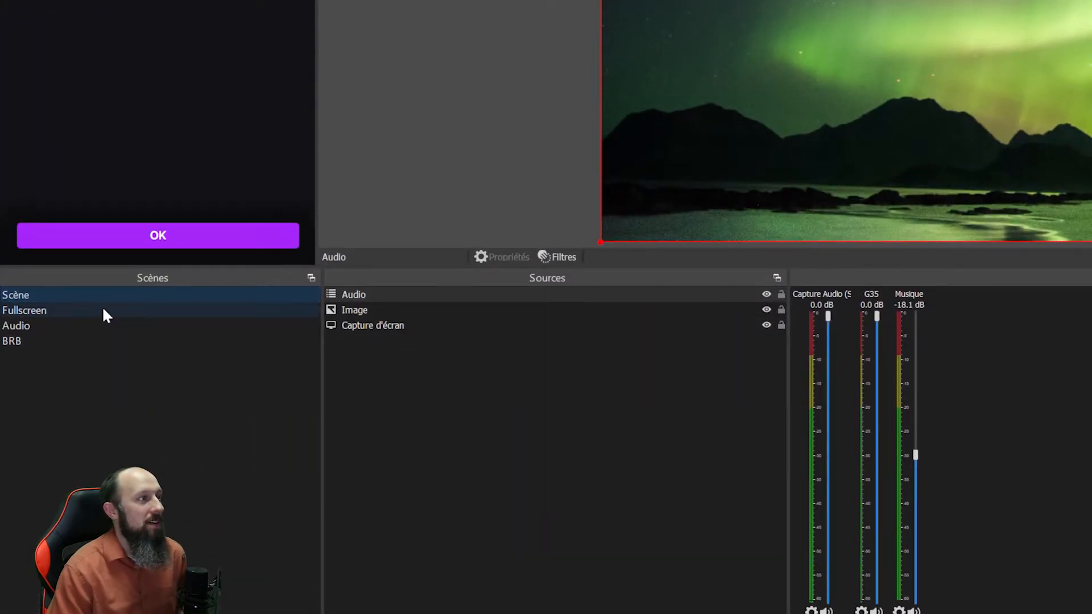
left_click(103, 327)
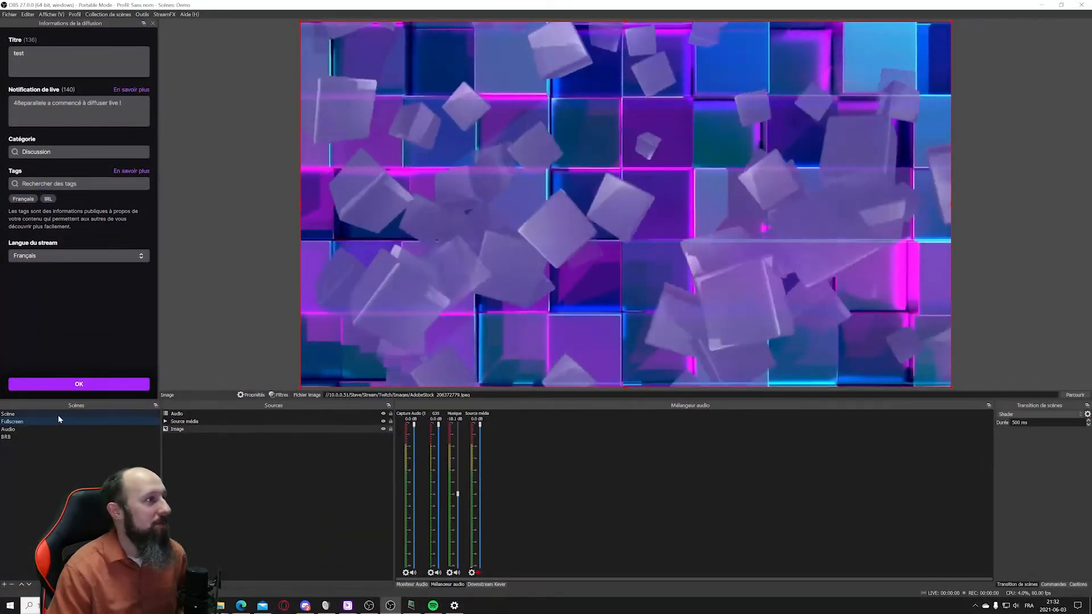
left_click(59, 415)
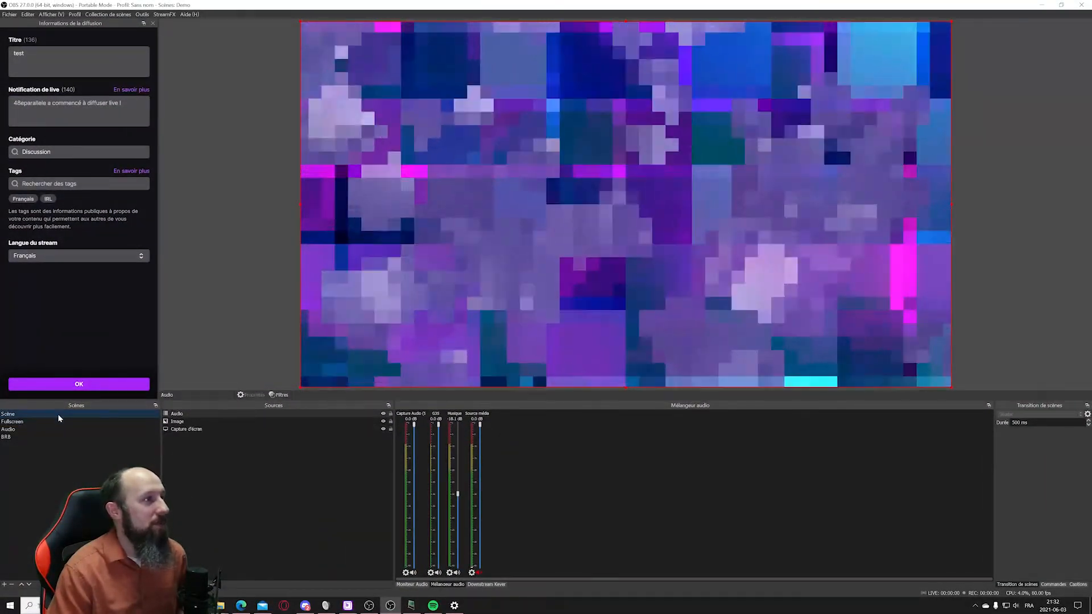
left_click(60, 422)
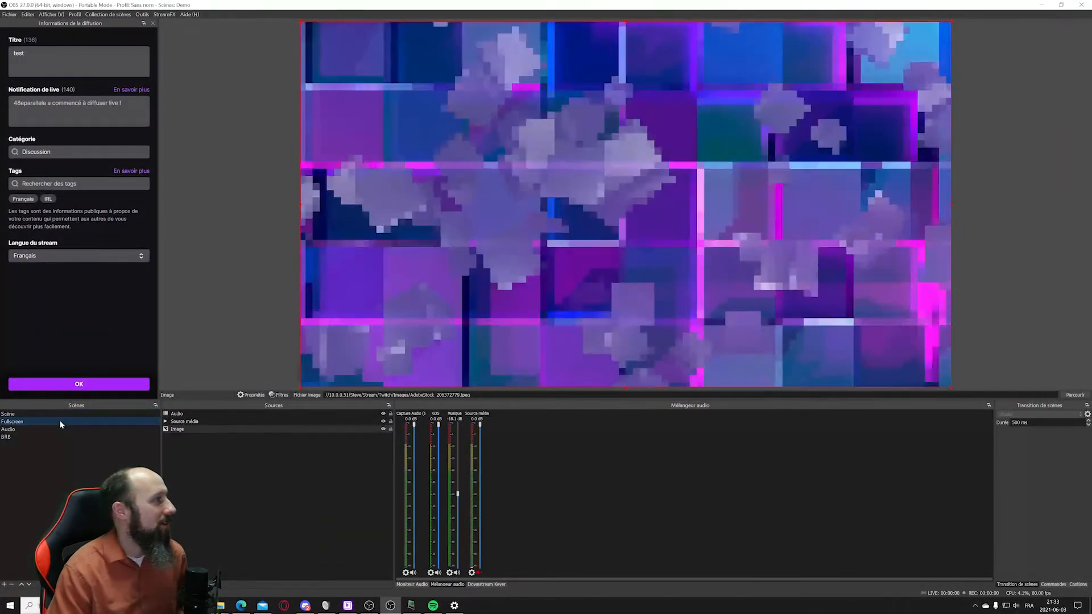
left_click(58, 414)
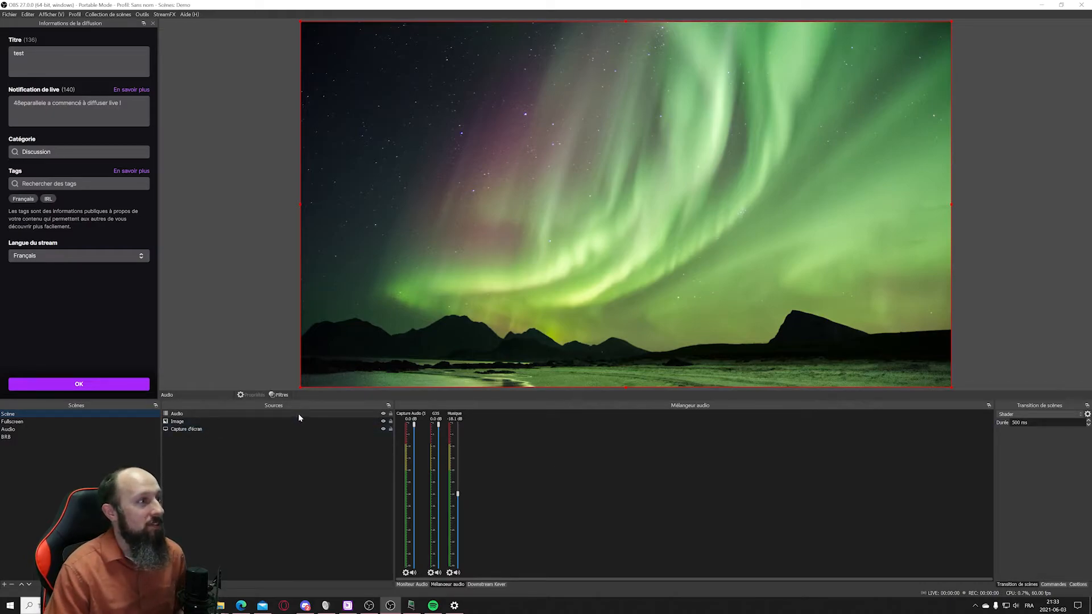
Hide the Capture d'écran source in Scène and toggle the Image source's visibility several times, leaving Image shown.
left_click(383, 421)
left_click(383, 421)
left_click(383, 422)
left_click(383, 422)
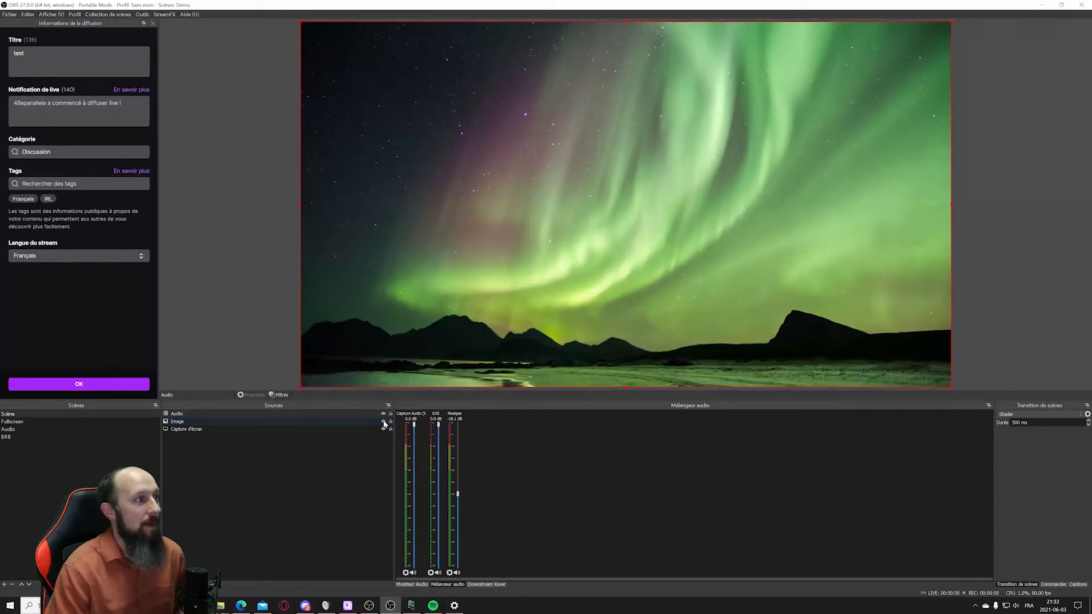
left_click(383, 430)
left_click(384, 422)
left_click(383, 422)
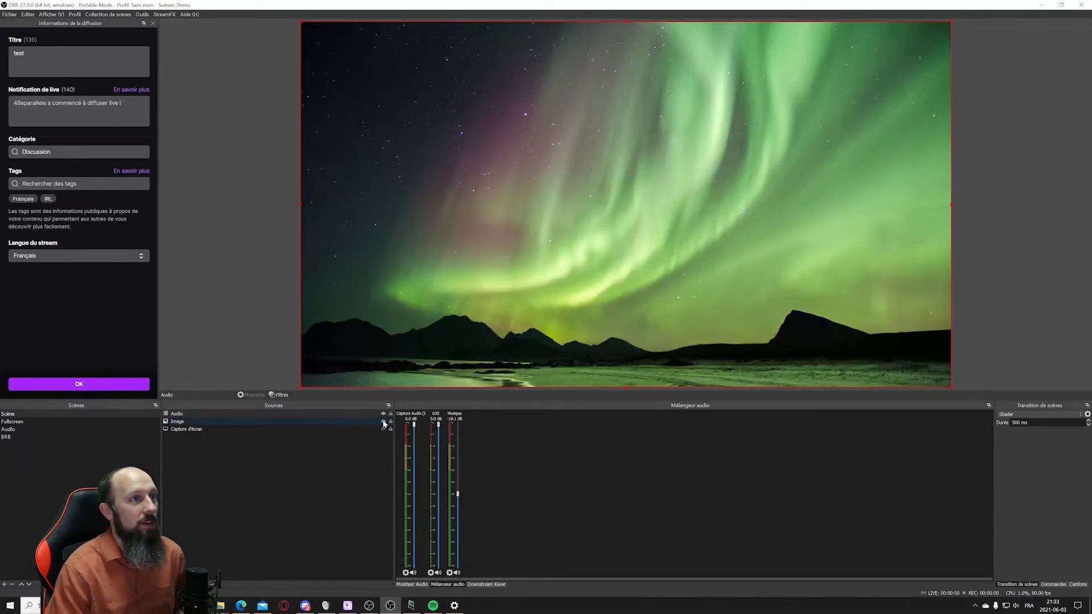
left_click(383, 422)
left_click(383, 422)
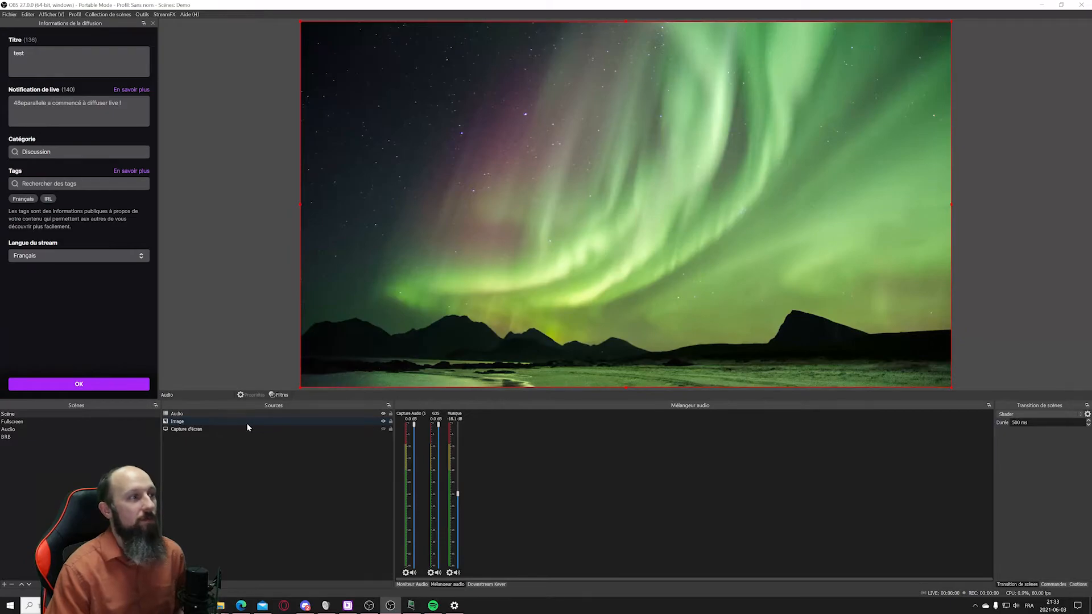
Assign a Shader show transition (Transition d'affichage) to the Image source.
right_click(214, 422)
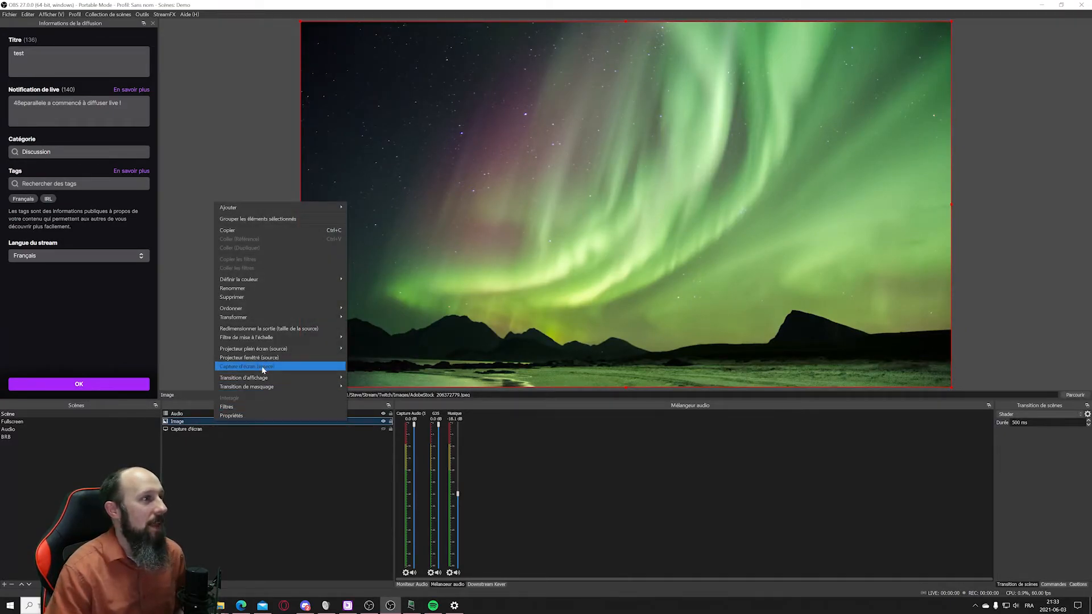
mouse_move(246, 380)
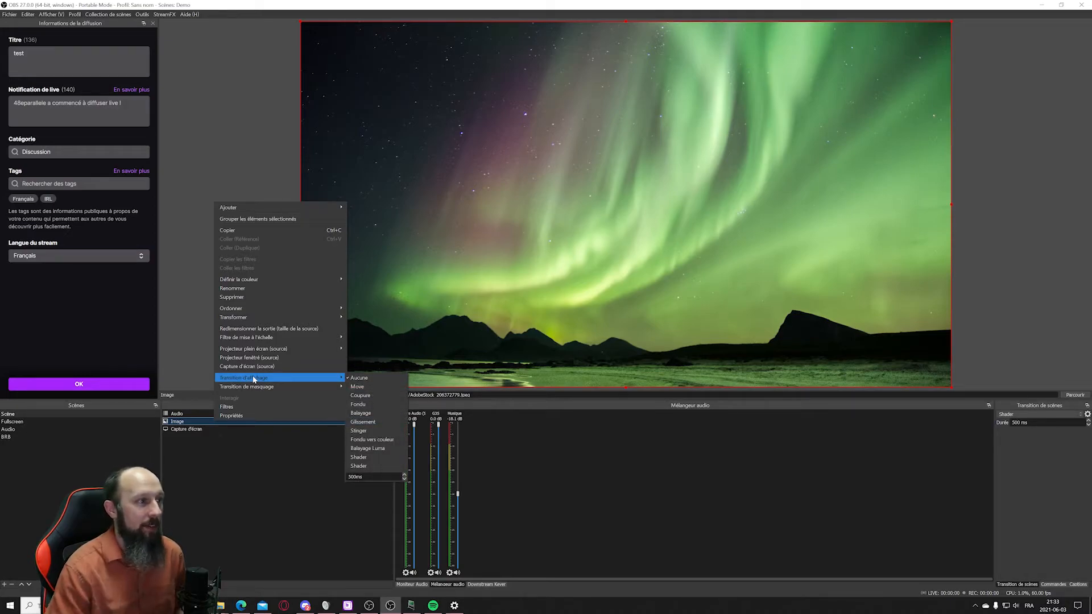
left_click(376, 458)
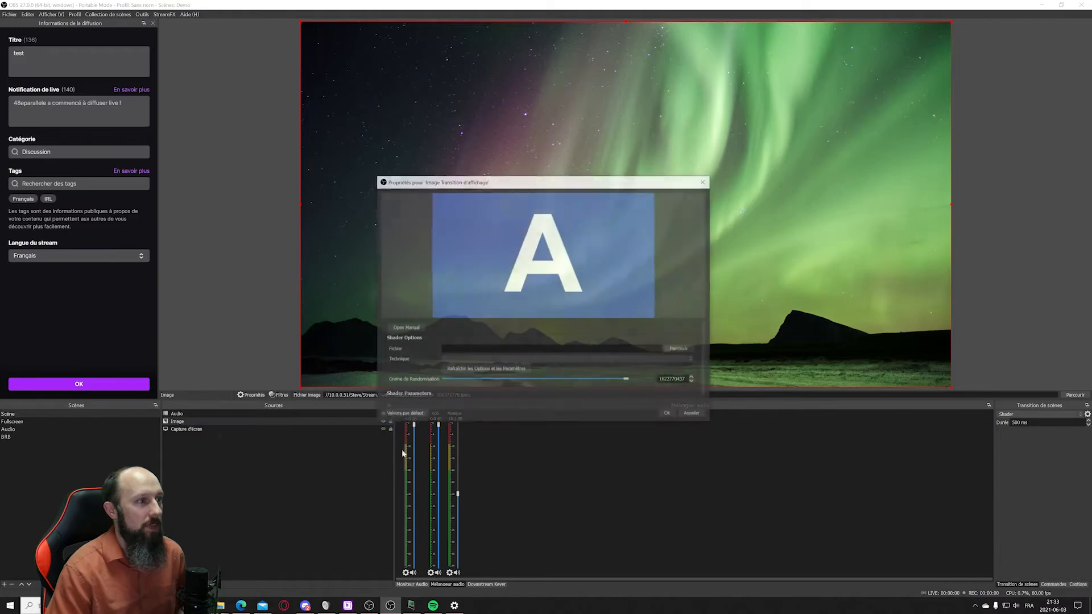
Load pixelator.effect from the StreamFX transition shaders folder as the file for the Image source's show transition.
left_click(682, 351)
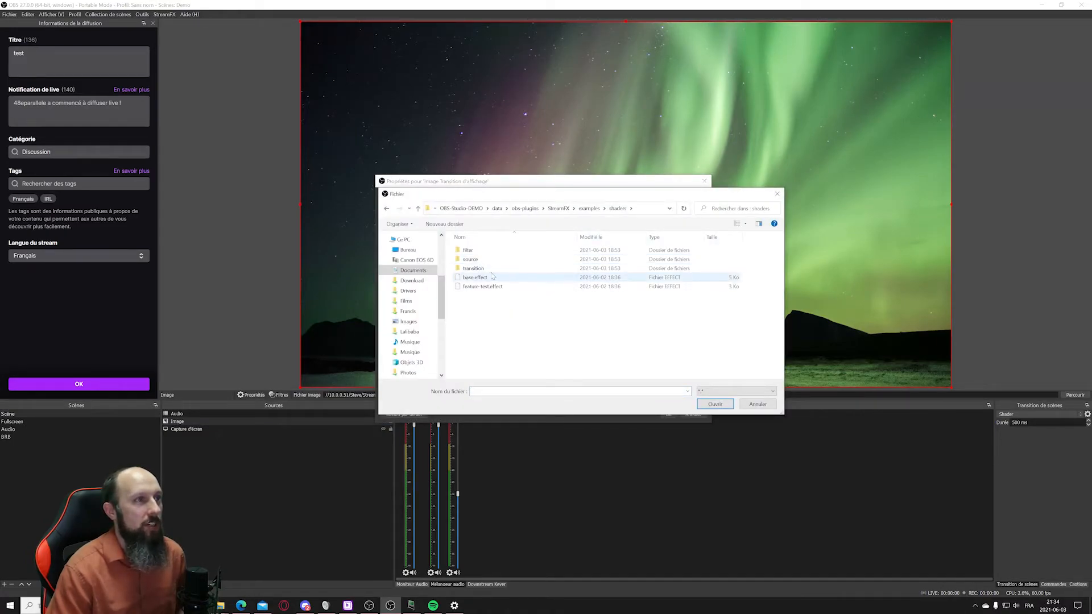
double_click(489, 268)
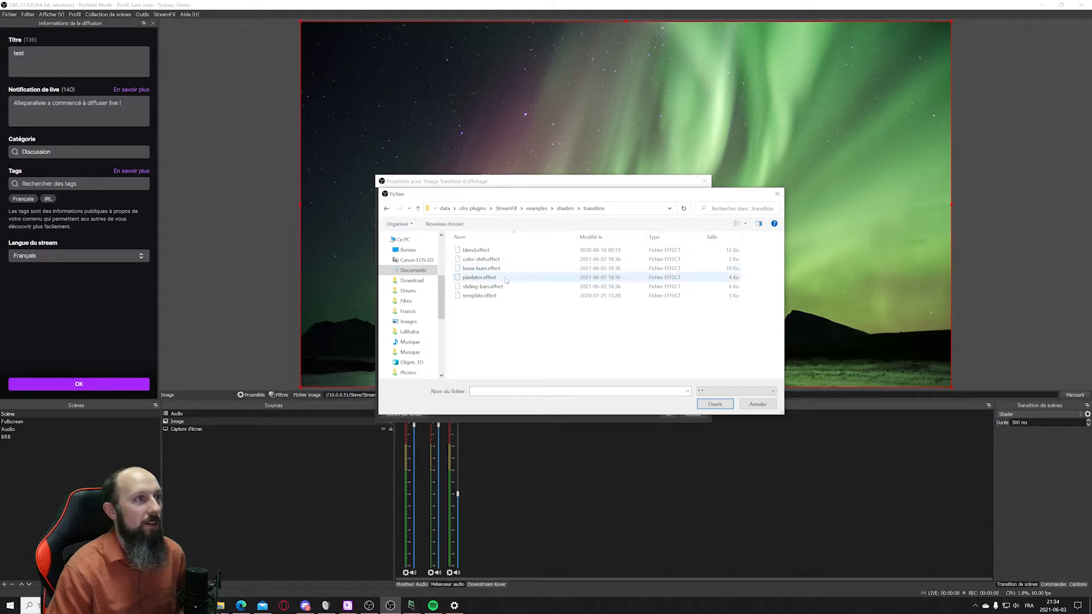
left_click(481, 278)
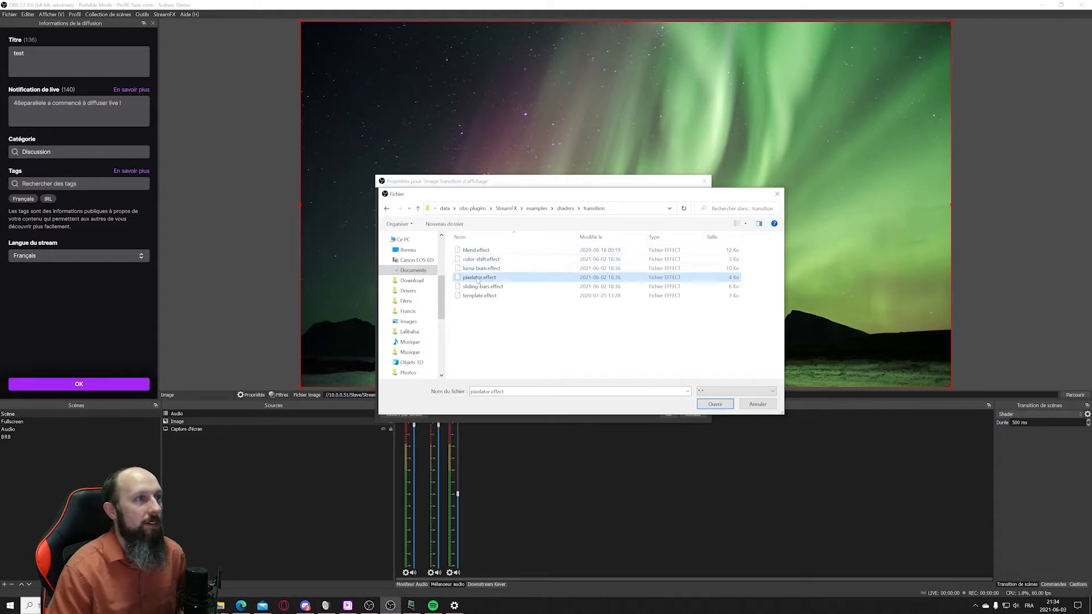
left_click(714, 404)
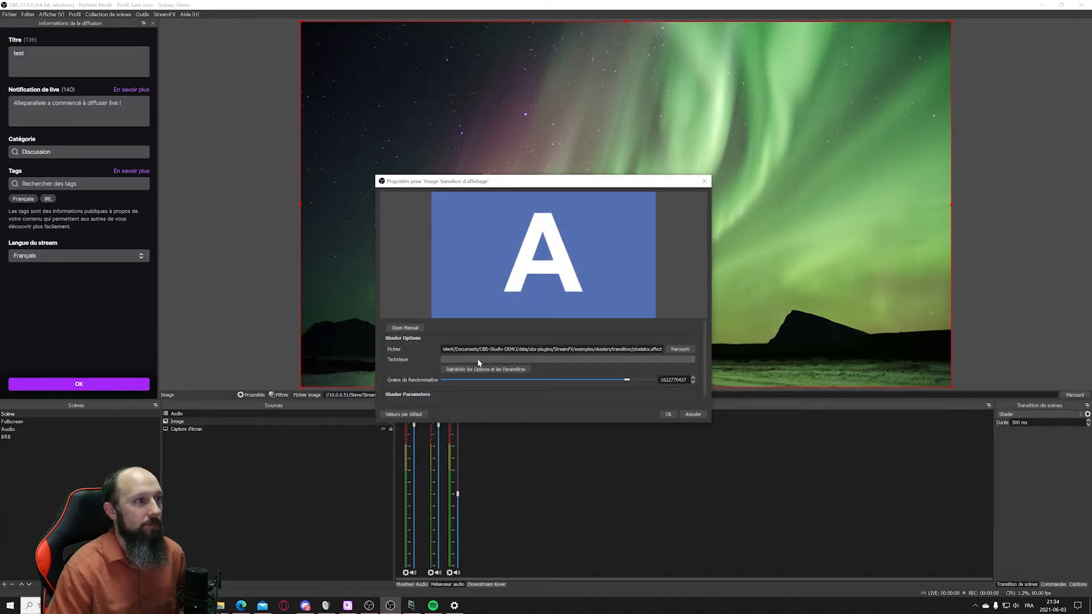
left_click(463, 370)
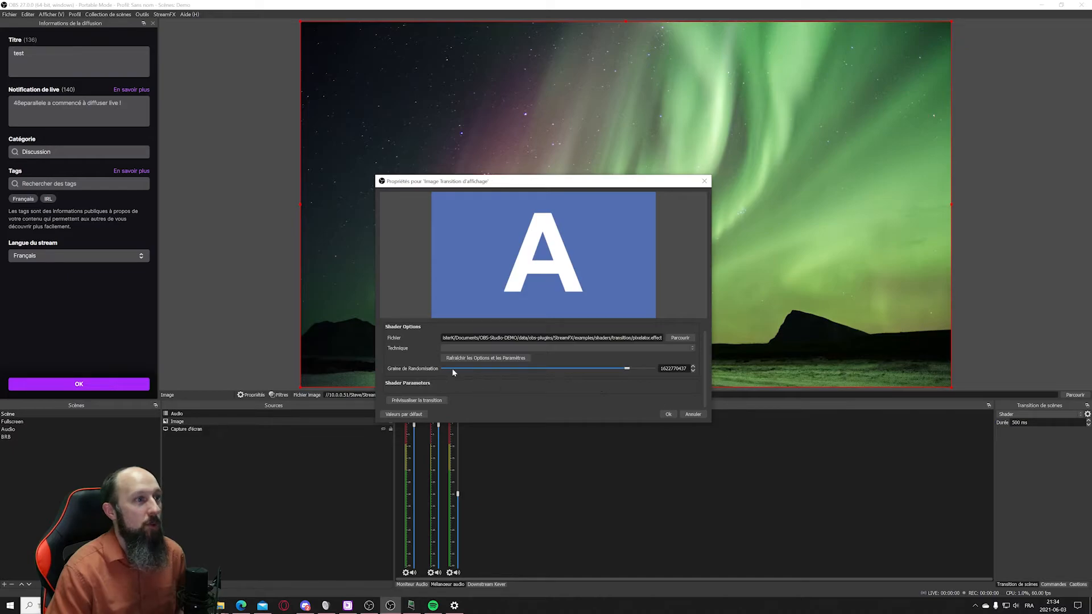
Accept the Image source's pixelator show transition and test it by toggling the source's visibility, leaving Image shown.
left_click(669, 414)
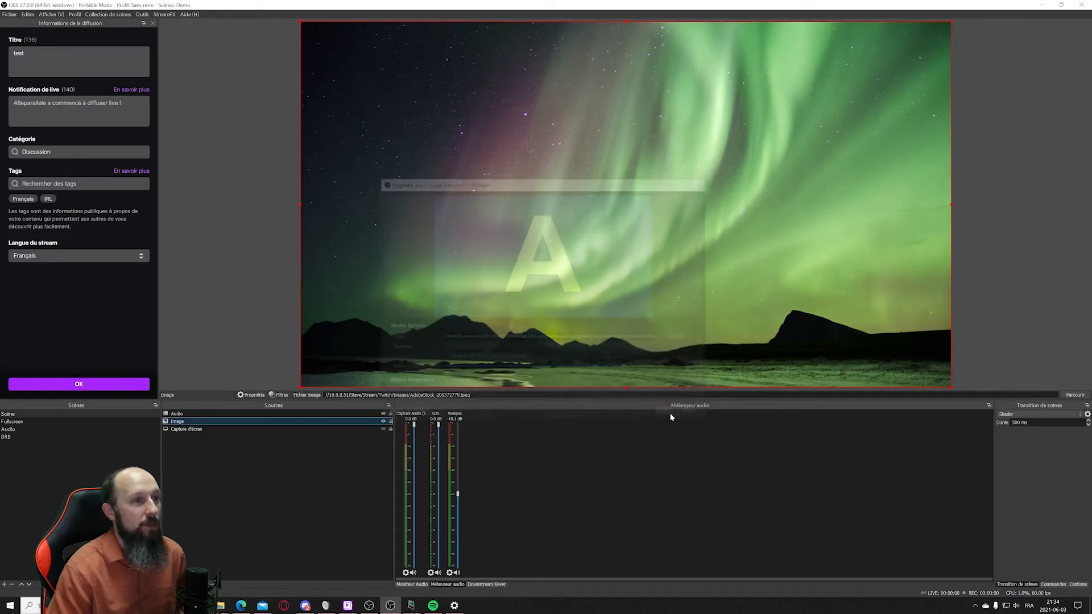
left_click(383, 421)
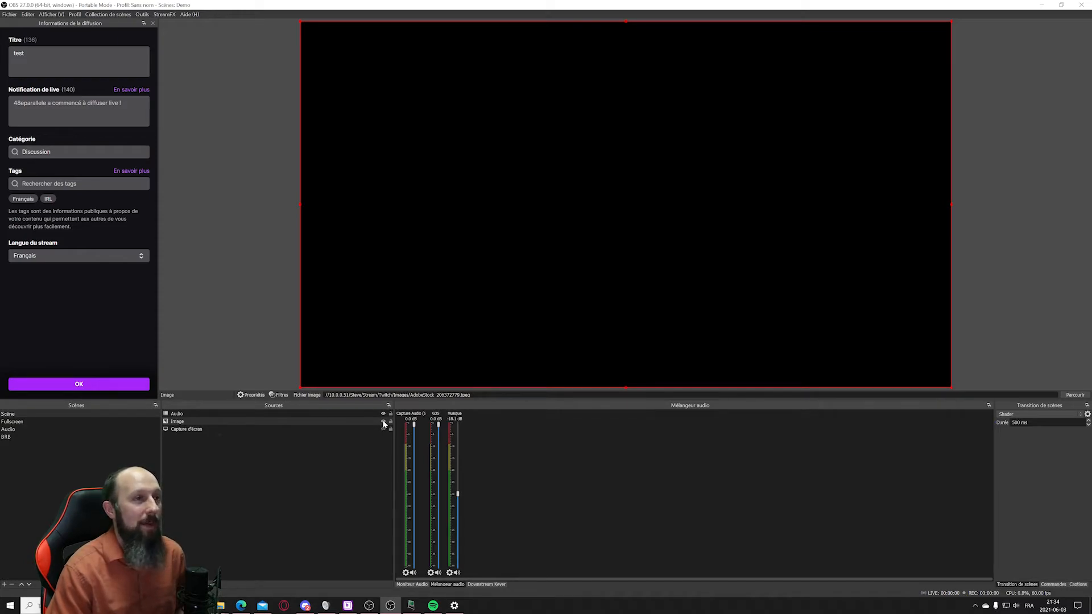
left_click(383, 422)
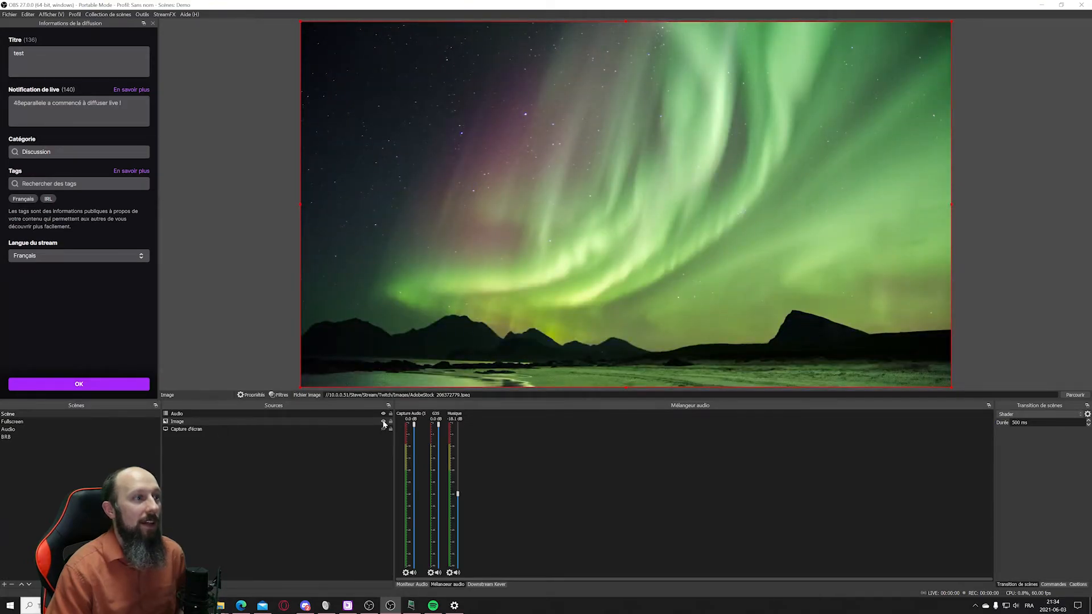
left_click(383, 422)
left_click(383, 421)
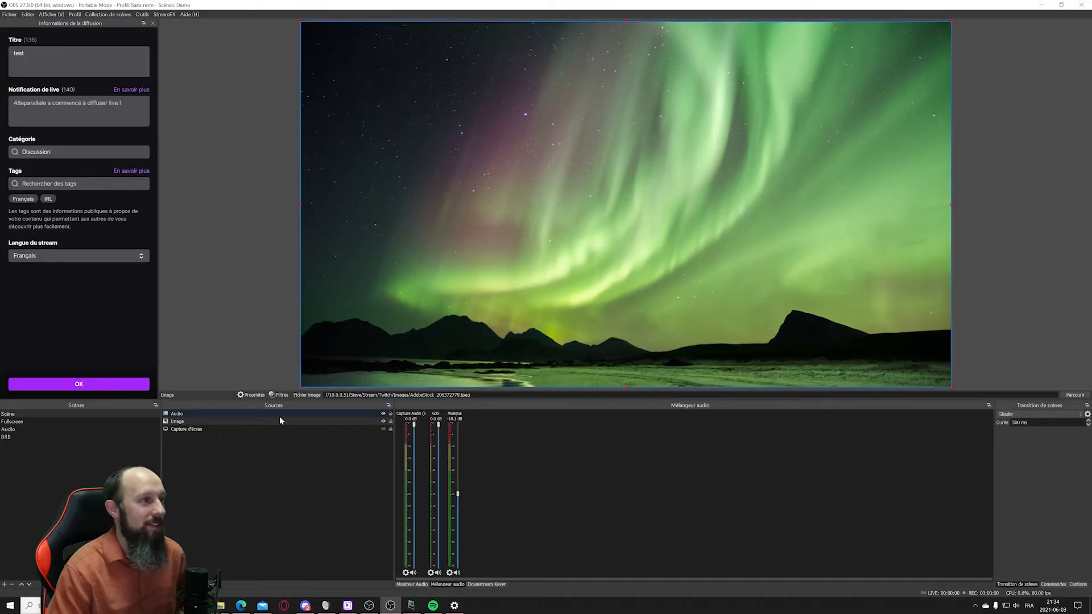
Assign a Shader hide transition (Transition de masquage) to the Image source, using pixelator.effect from the StreamFX transition shaders folder.
left_click(375, 422)
right_click(375, 422)
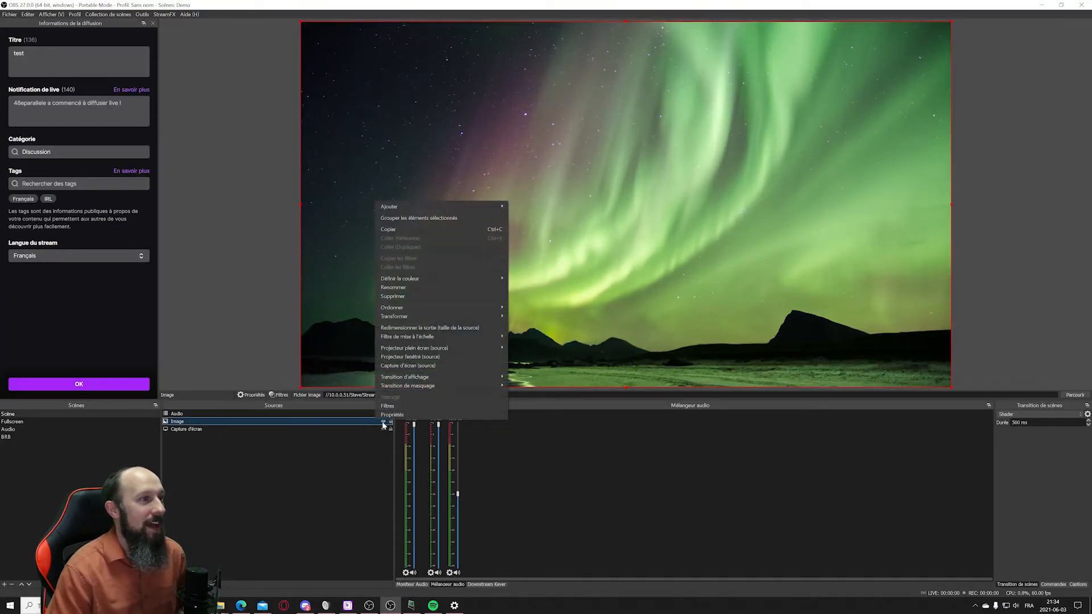
mouse_move(458, 388)
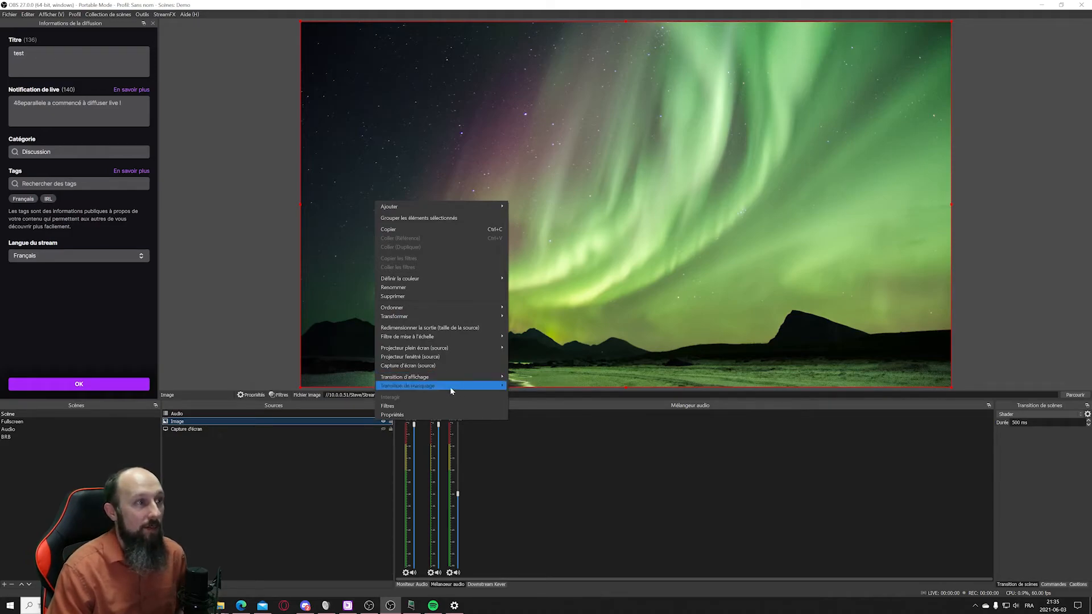
left_click(539, 465)
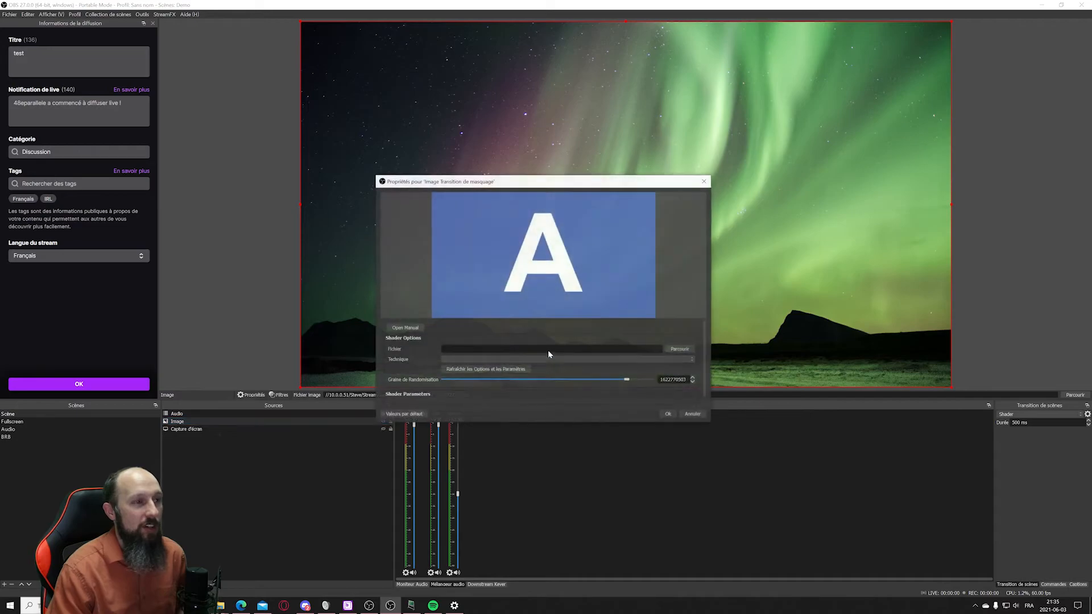
left_click(680, 349)
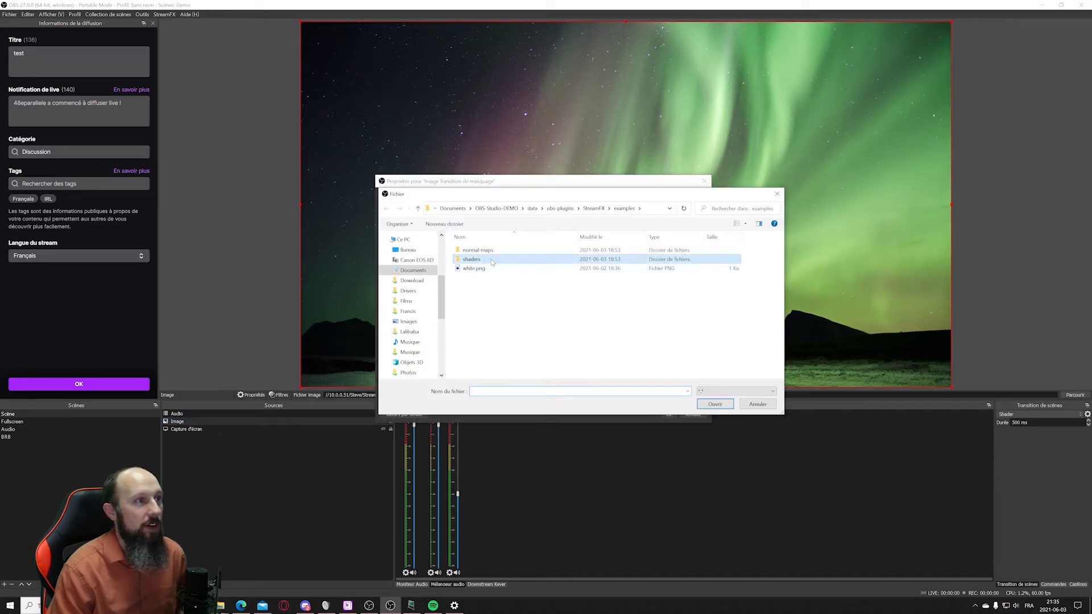
double_click(483, 268)
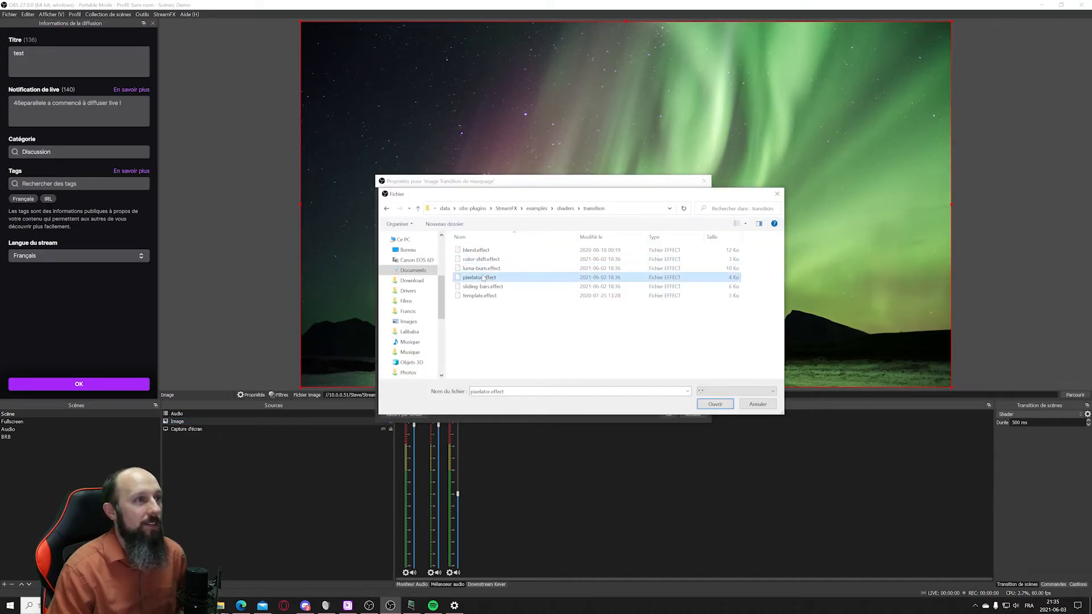
double_click(487, 277)
left_click(666, 414)
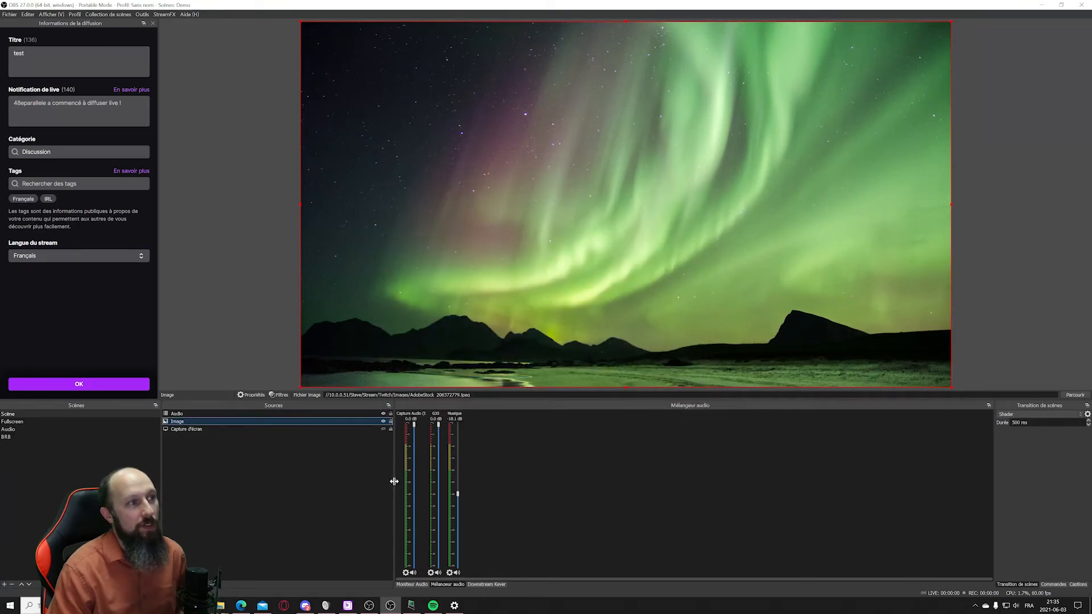
Test the Image source's show and hide transitions by toggling its visibility repeatedly, leaving Image hidden.
left_click(384, 421)
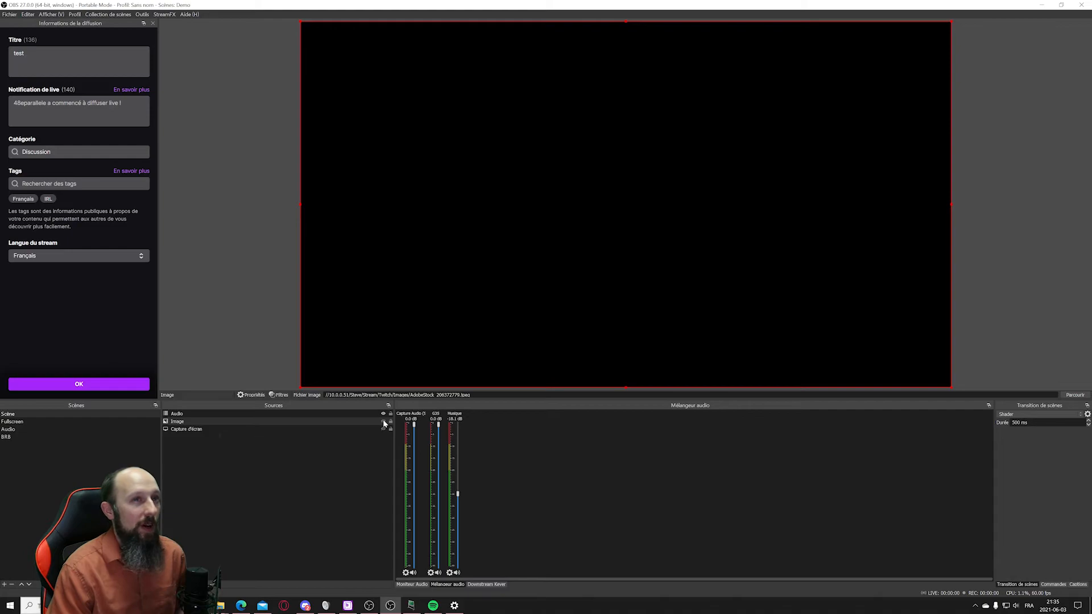
left_click(383, 421)
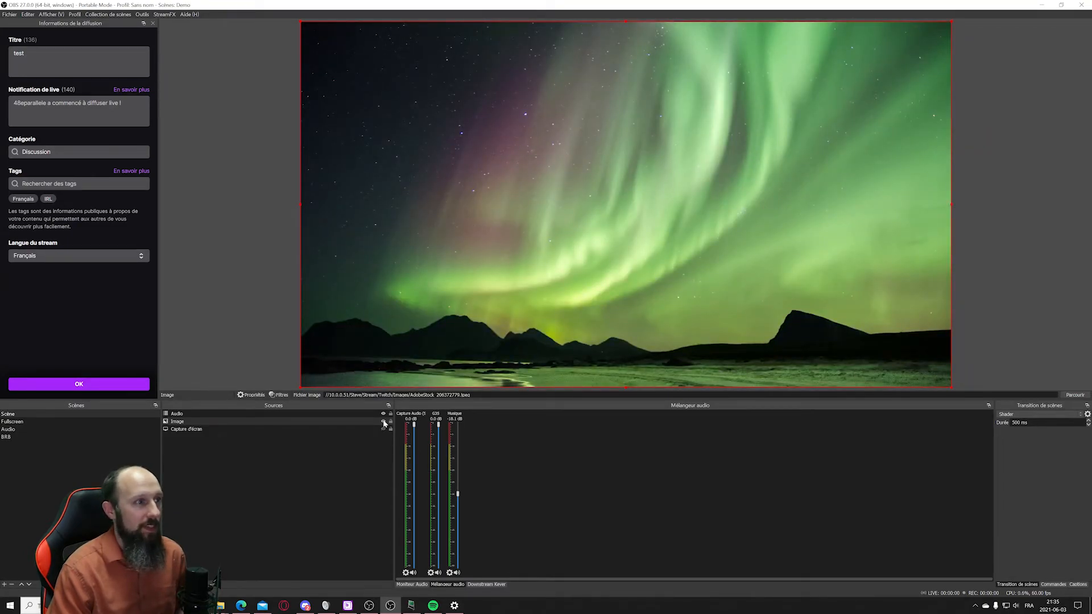
left_click(383, 421)
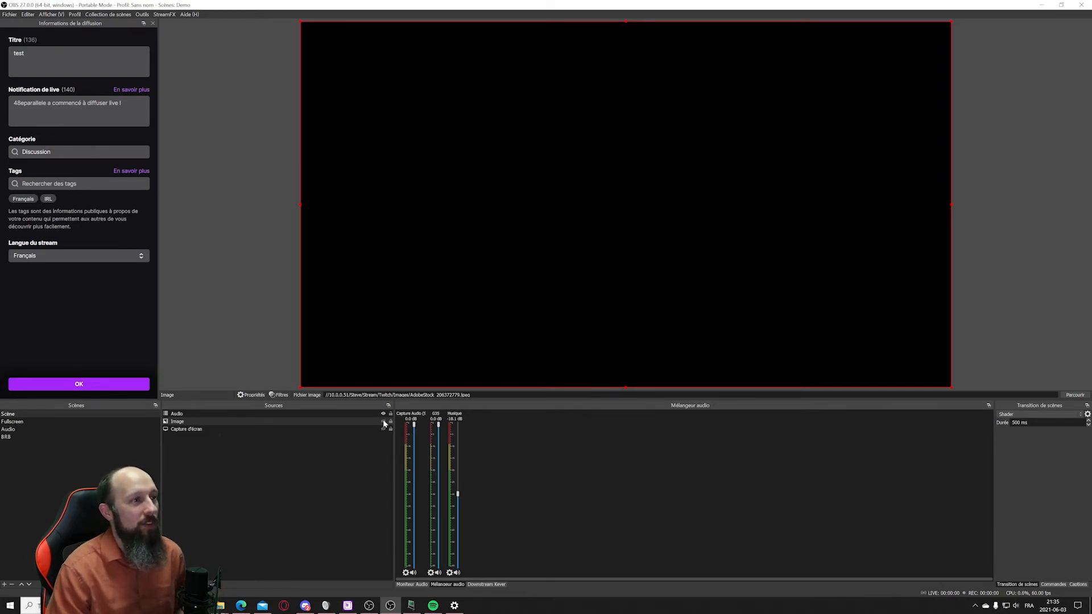
left_click(383, 422)
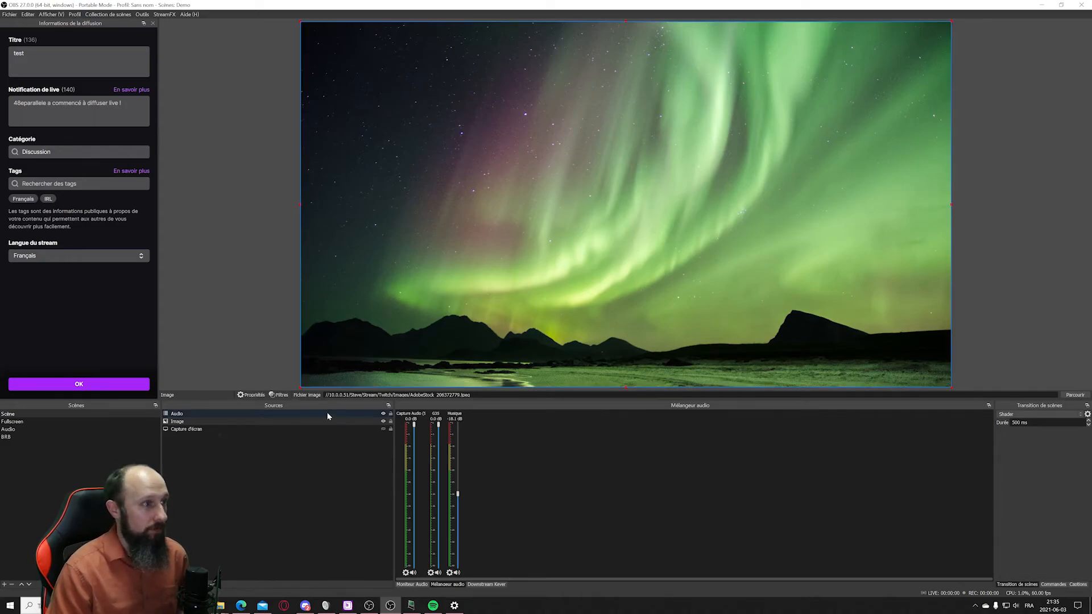
left_click(382, 421)
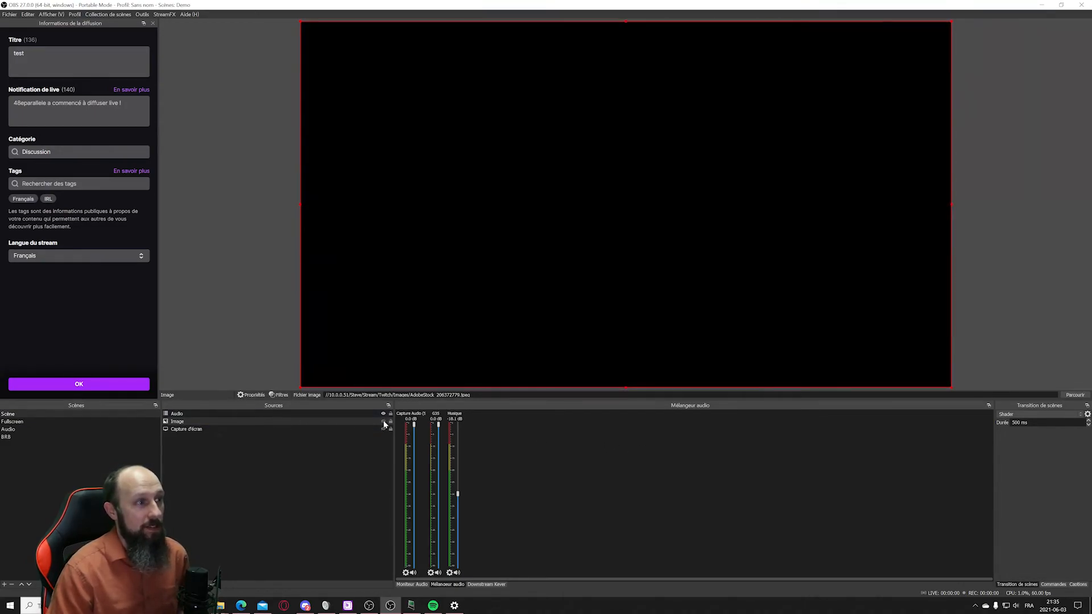
Change the Image source's show transition (Transition d'affichage) to Balayage, keeping the default Gauche direction.
right_click(362, 424)
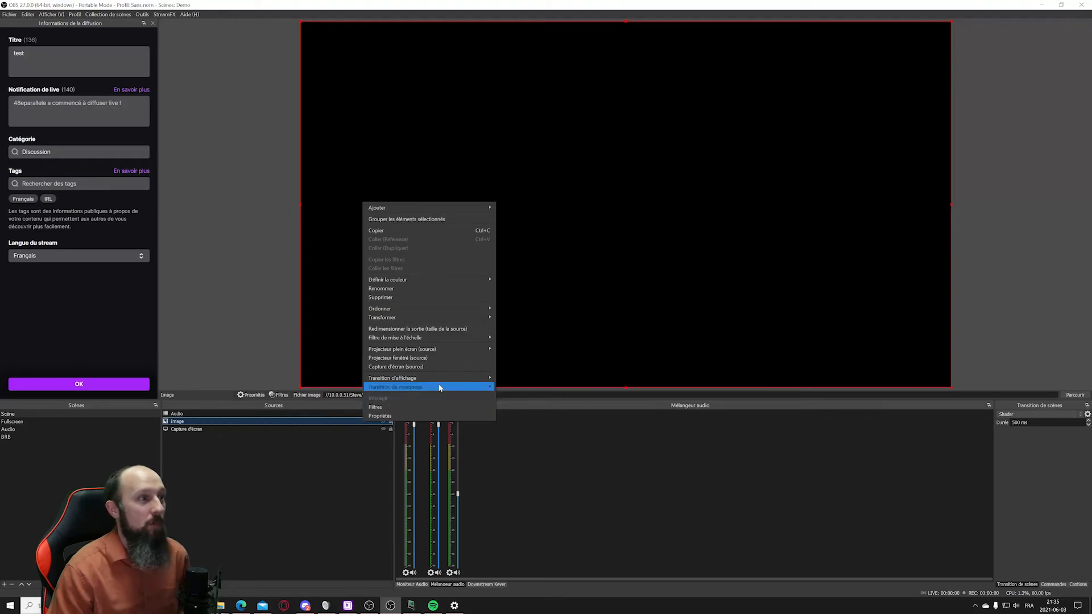
mouse_move(442, 382)
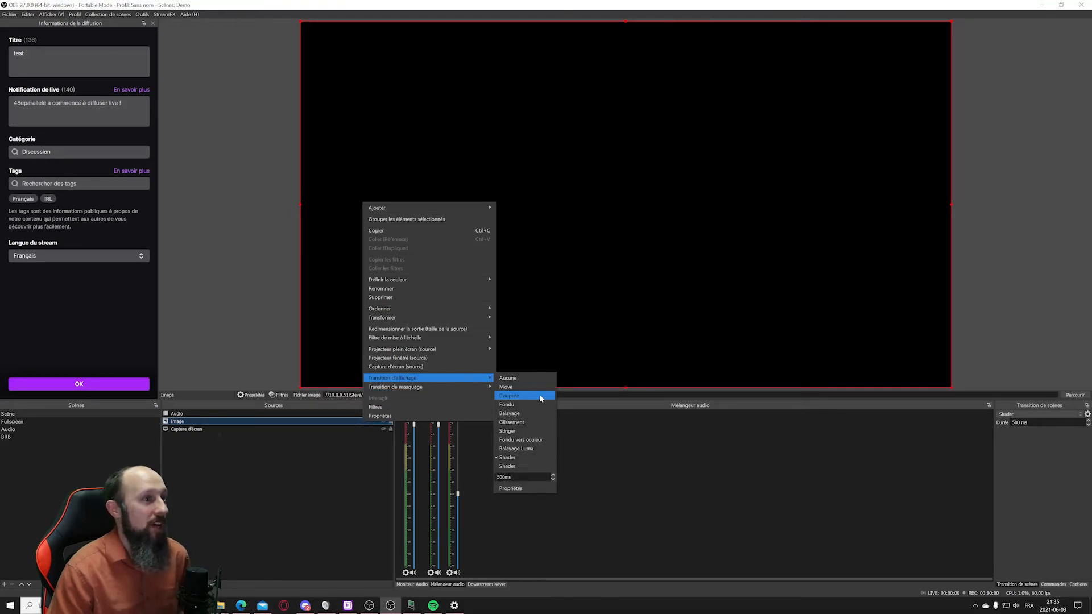
left_click(530, 418)
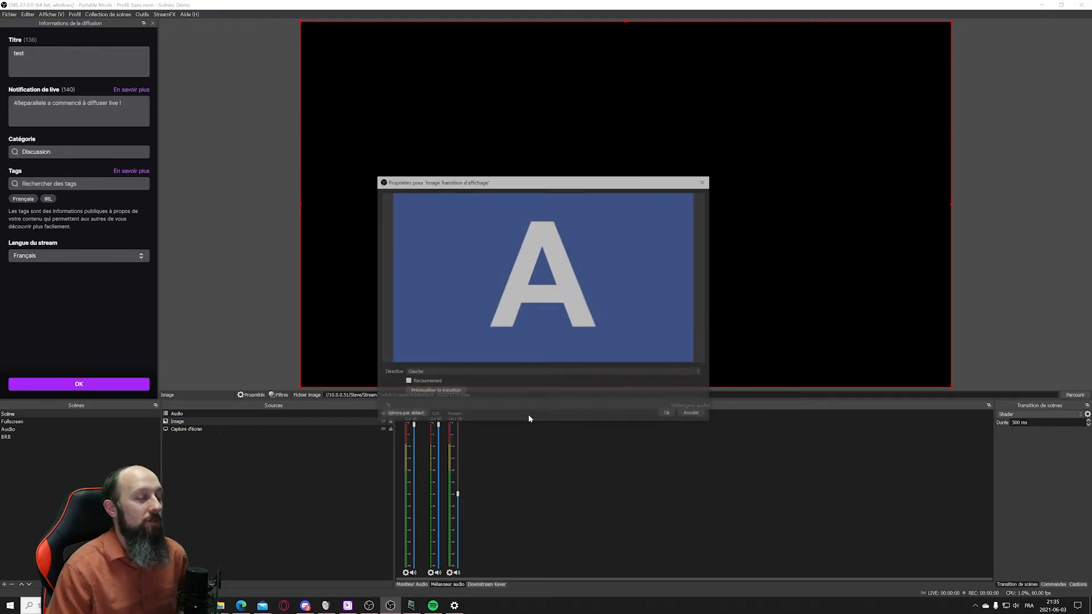
left_click(664, 417)
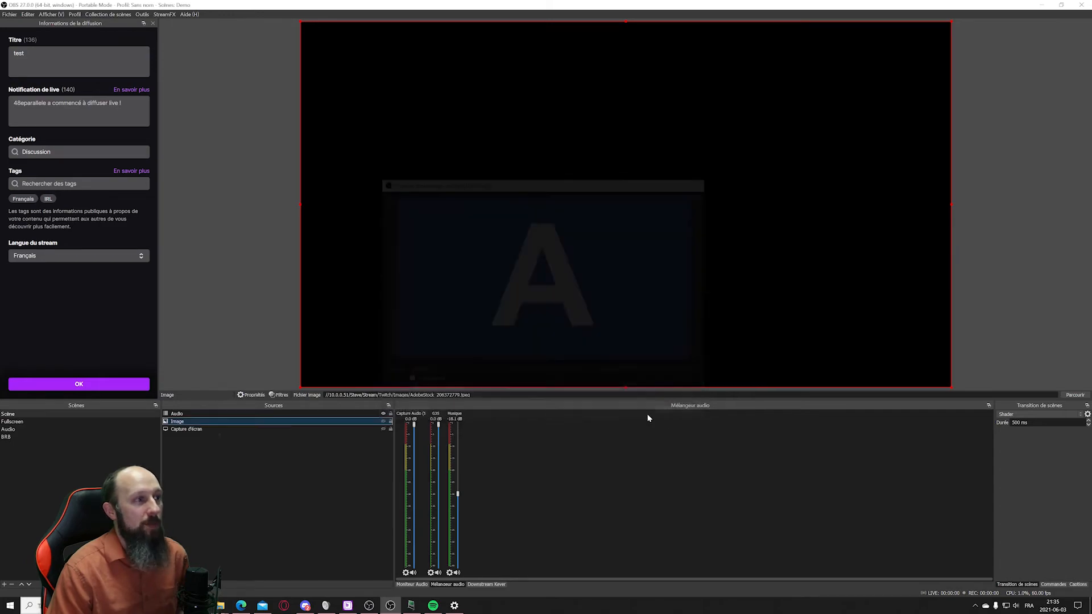
Test the Balayage show transition with the pixelator hide transition by showing, hiding and reshowing the Image source.
left_click(383, 421)
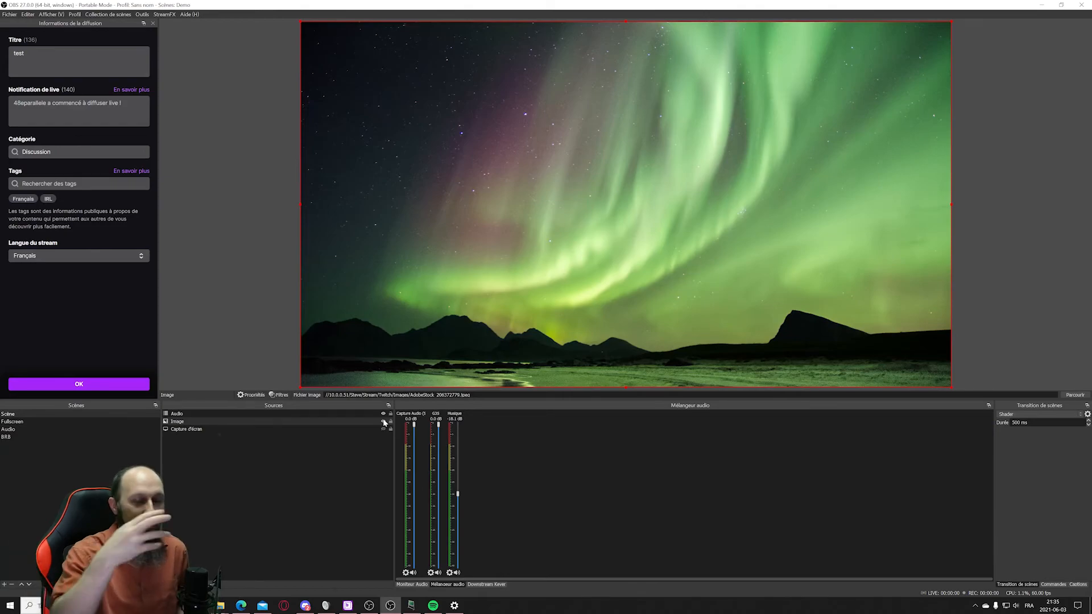
left_click(383, 421)
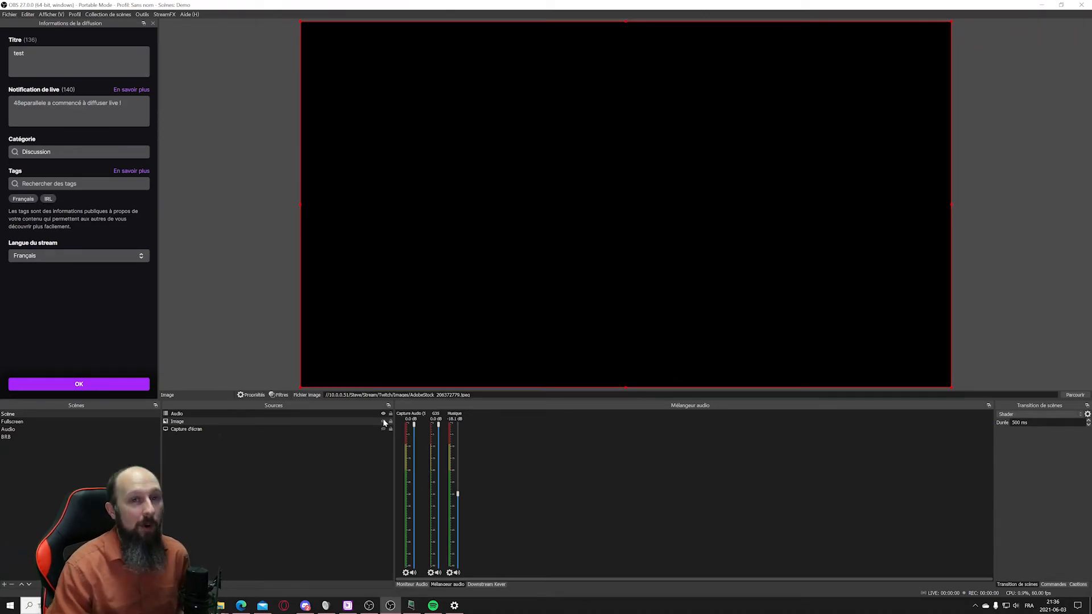
left_click(384, 421)
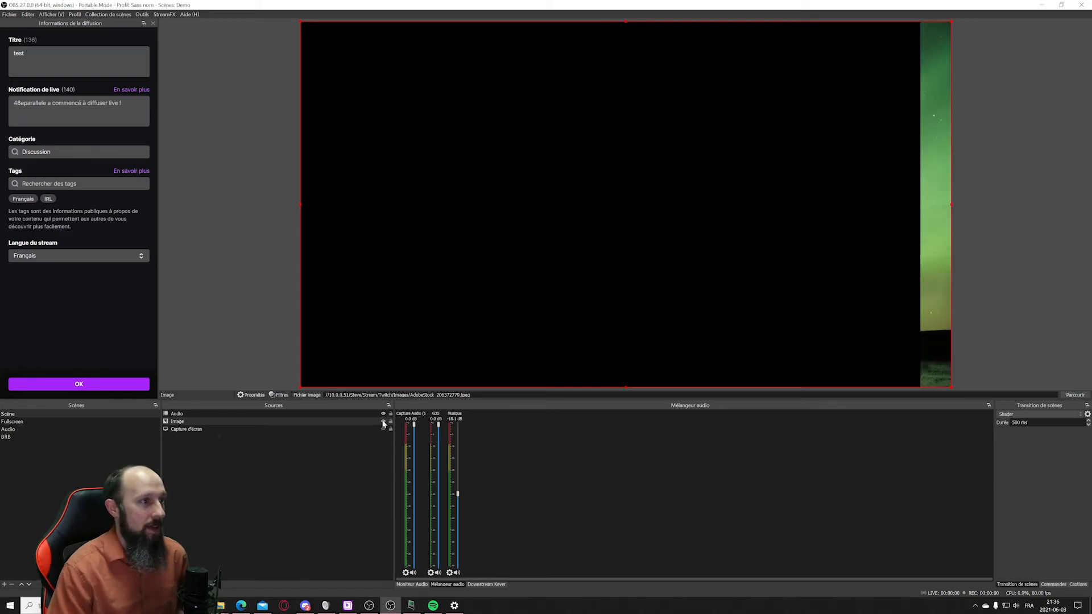